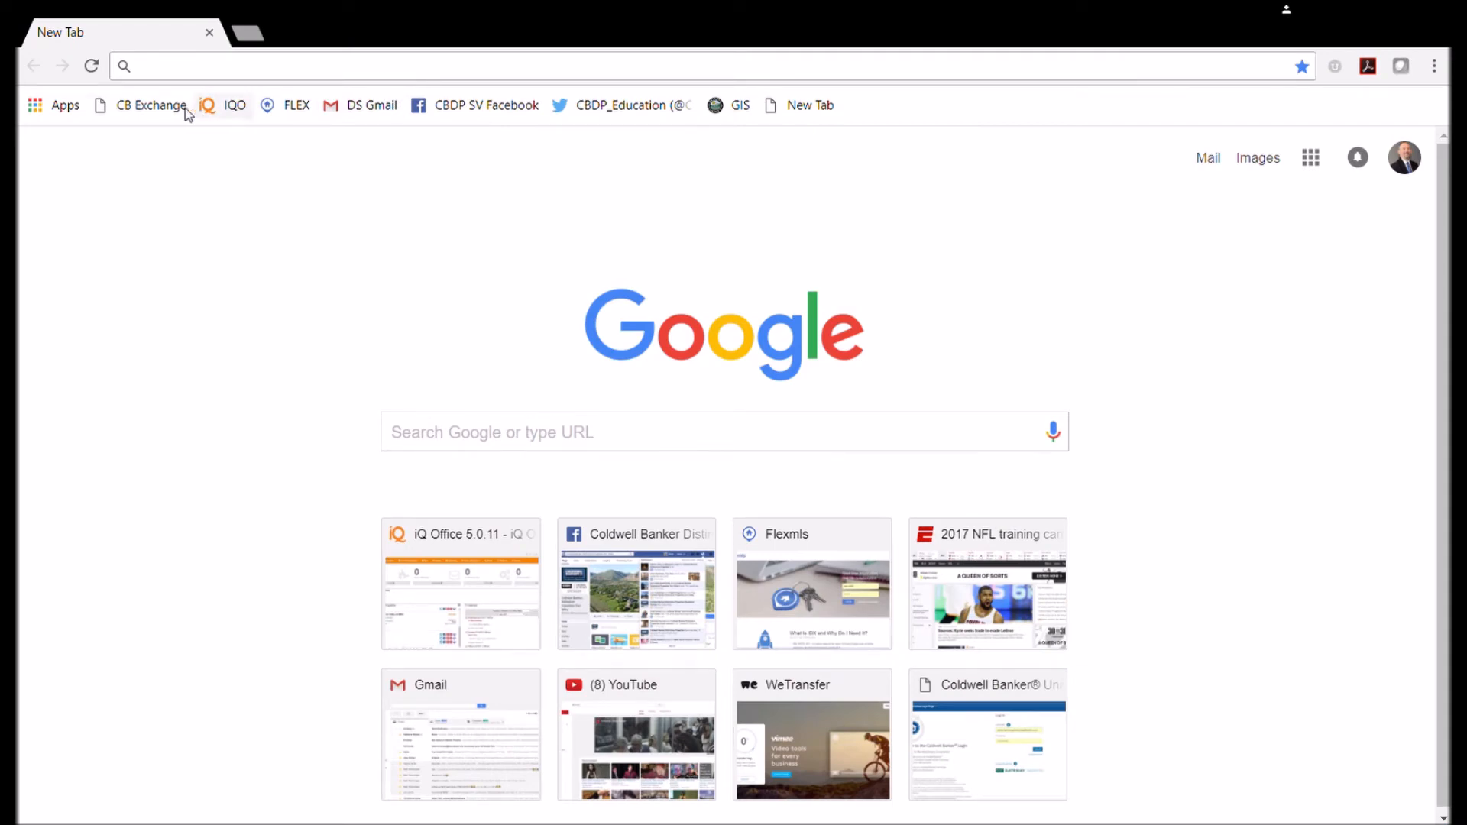
Sign in to CB Exchange with the saved username and password.
{"action": "left_click", "coordinate": [153, 106]}
{"action": "left_click_drag", "start_coordinate": [777, 286], "coordinate": [1080, 305]}
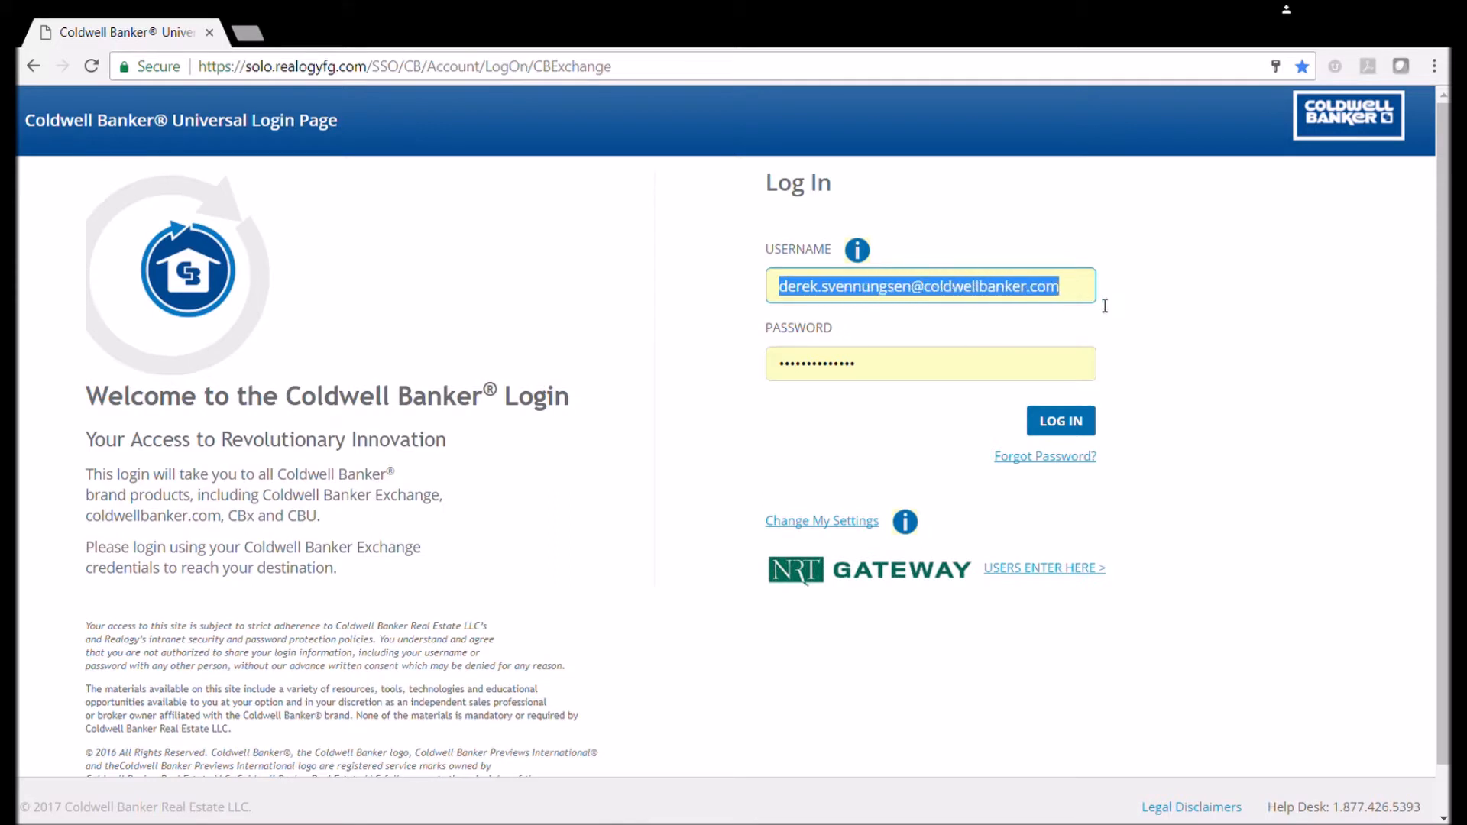
{"action": "left_click", "coordinate": [986, 351]}
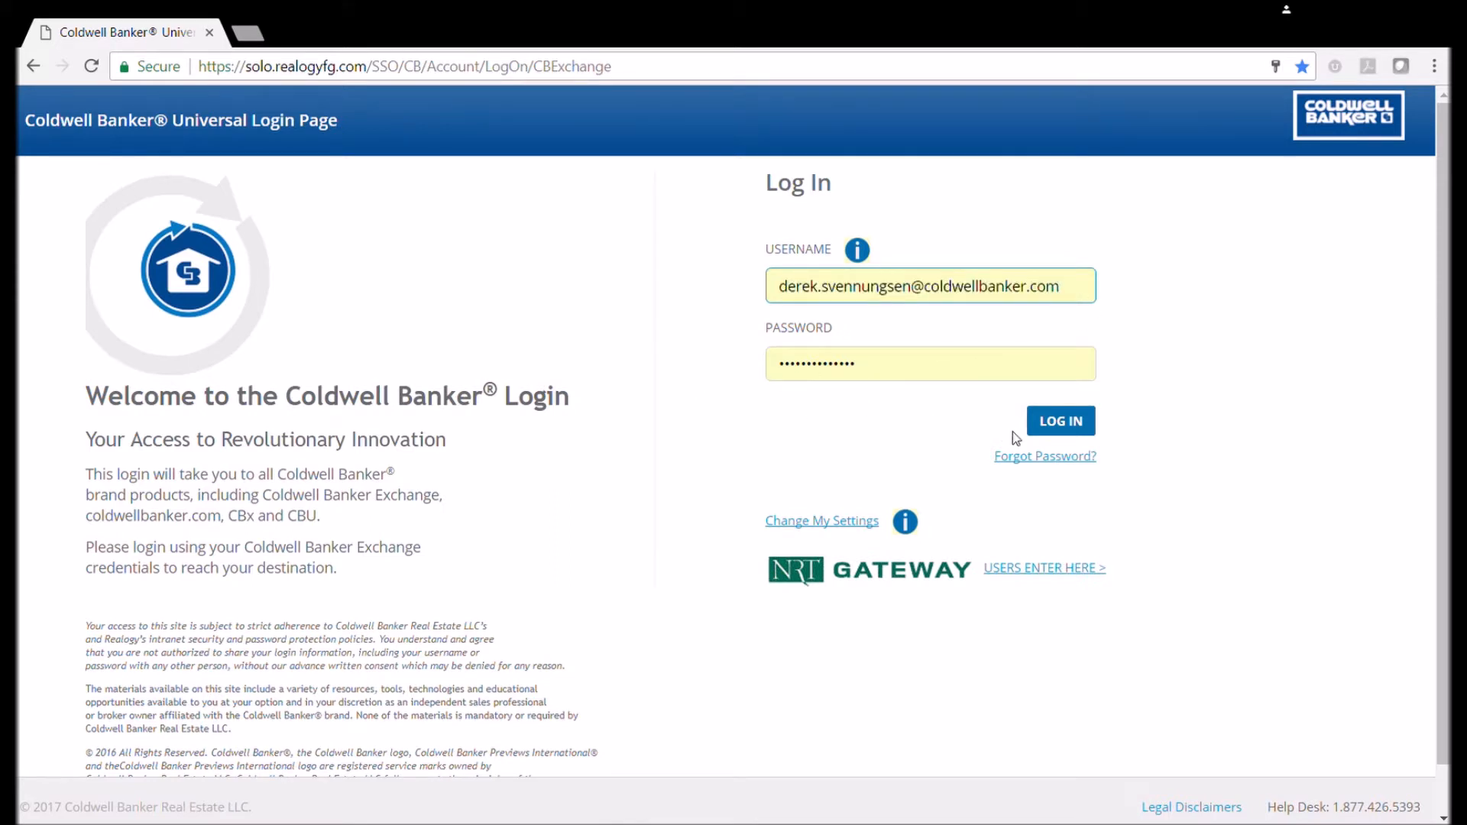
{"action": "left_click", "coordinate": [1088, 420]}
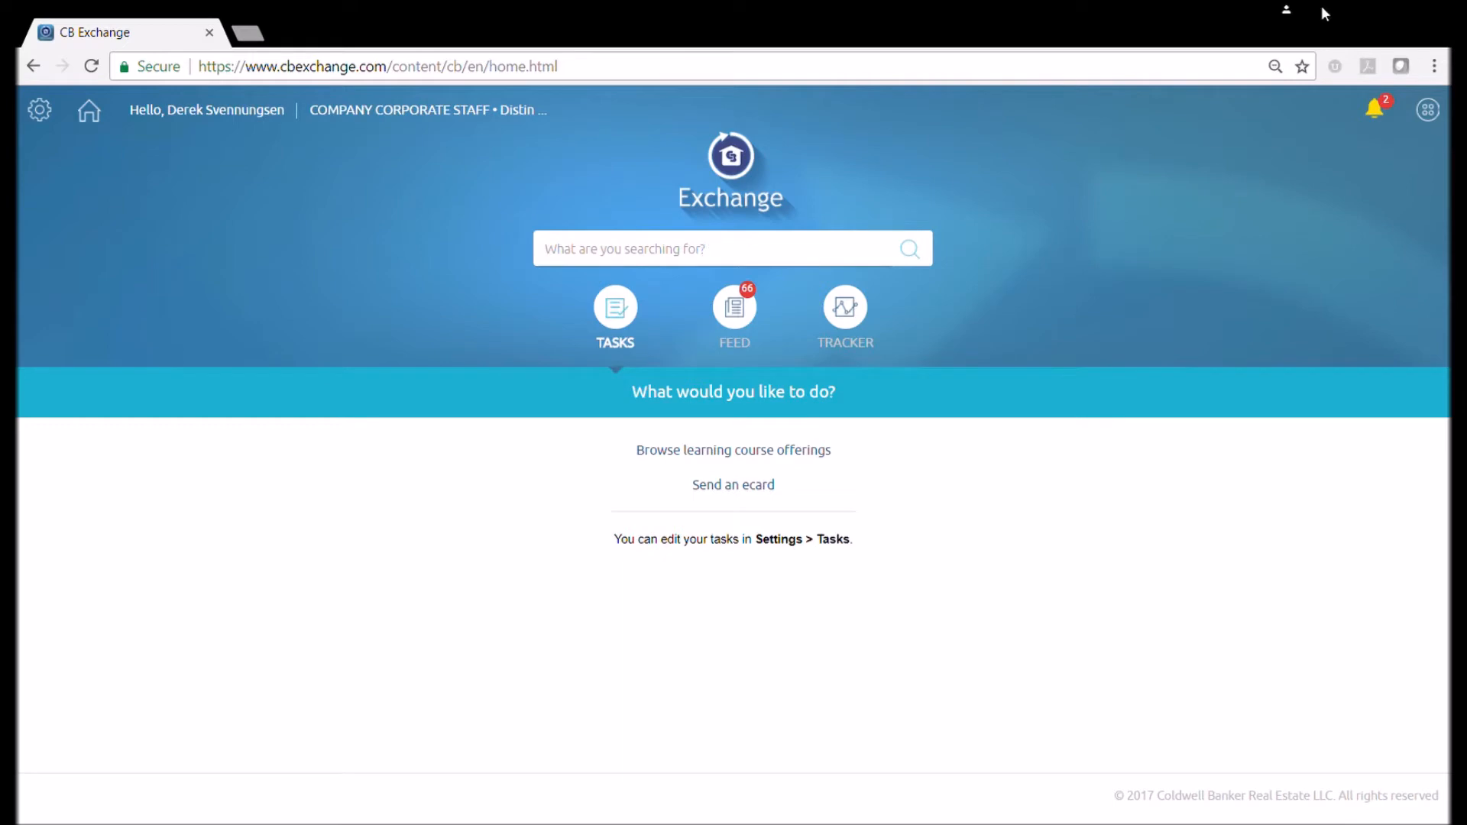
Launch Xpressdocs from the CB Exchange Springboard apps panel.
{"action": "left_click", "coordinate": [1430, 111]}
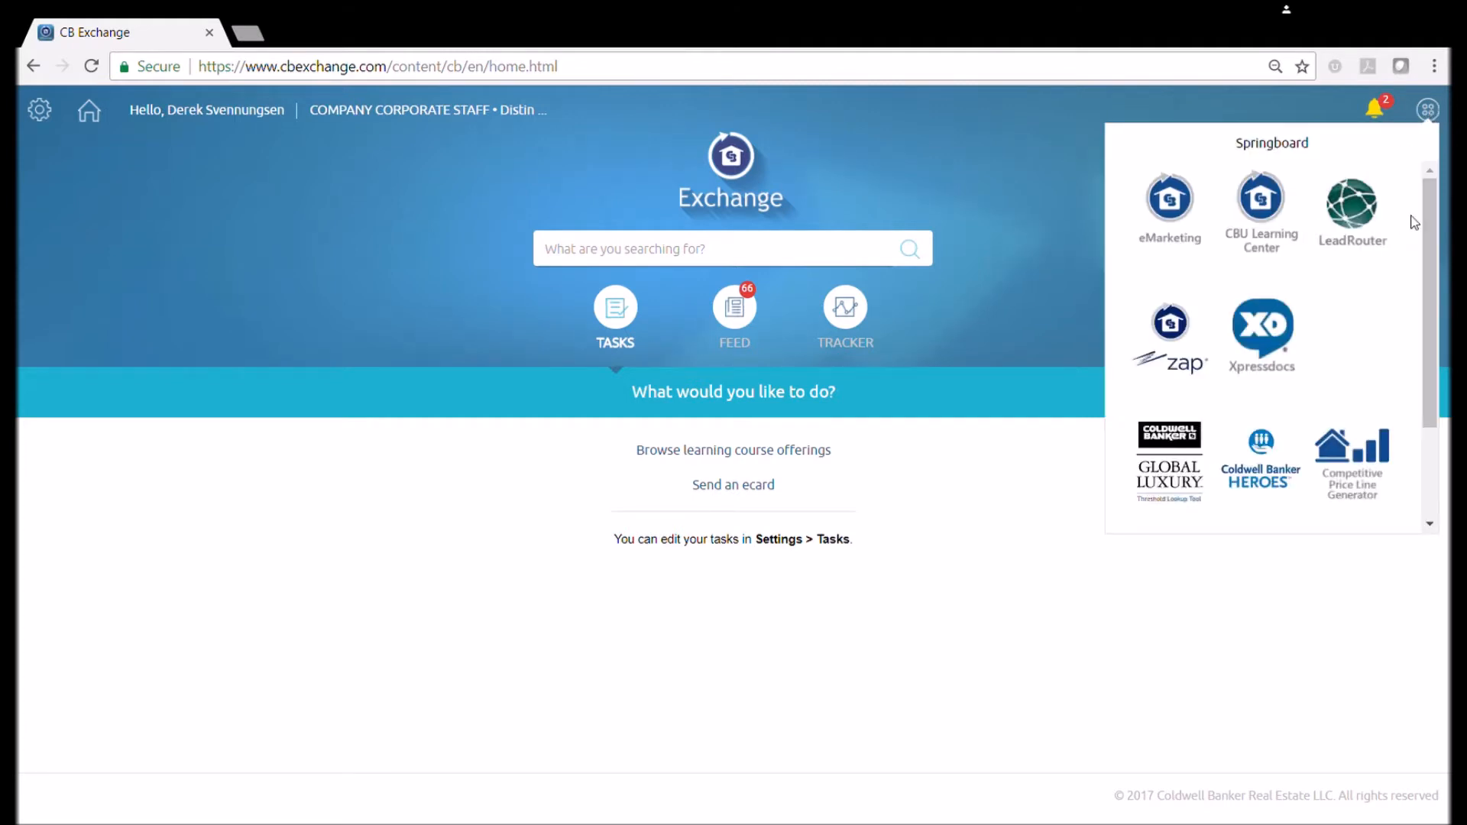
{"action": "scroll", "coordinate": [1421, 305], "scroll_direction": "down", "scroll_amount": 2}
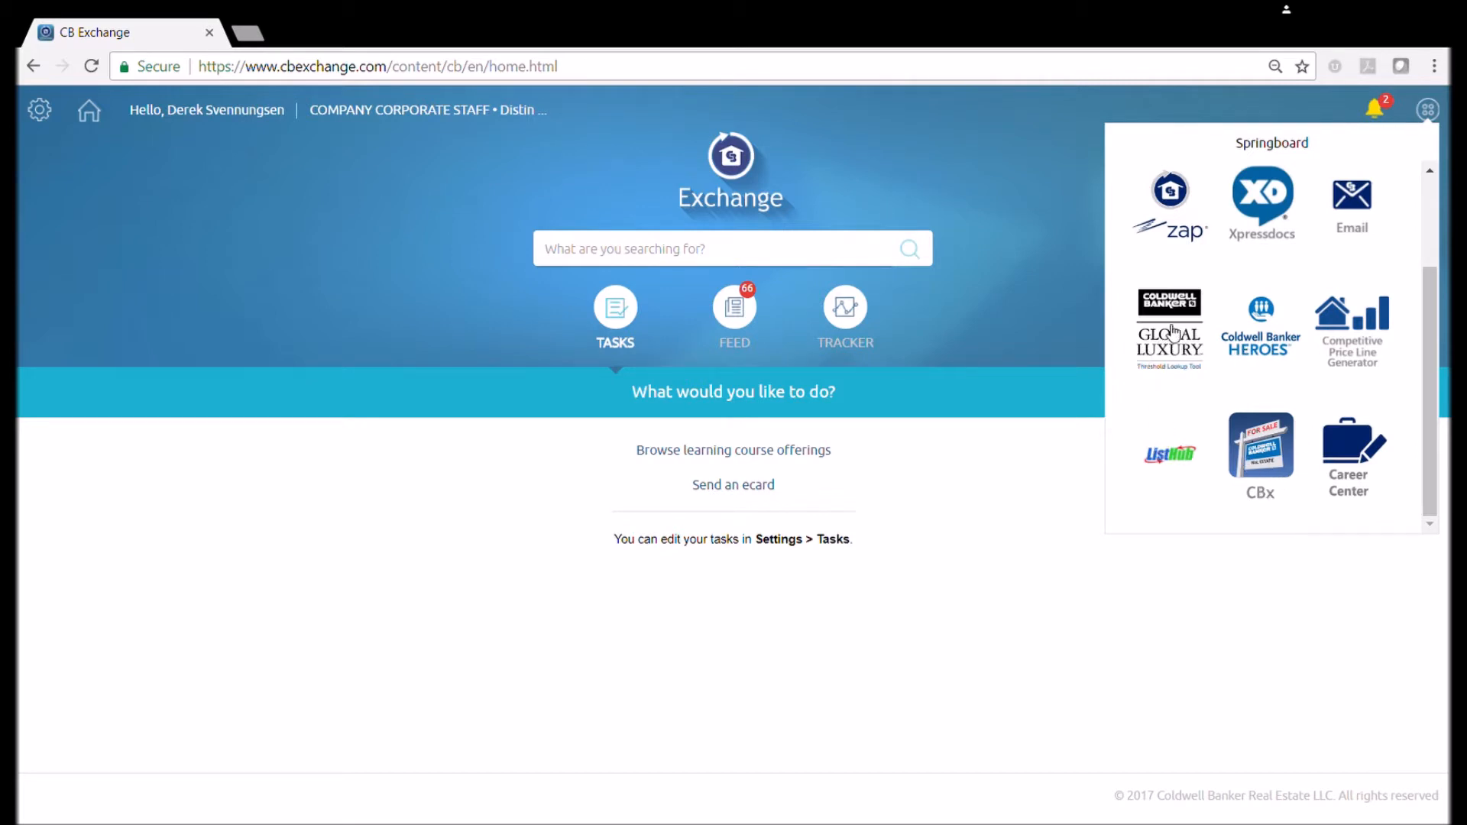
{"action": "scroll", "coordinate": [1436, 330], "scroll_direction": "up", "scroll_amount": 2}
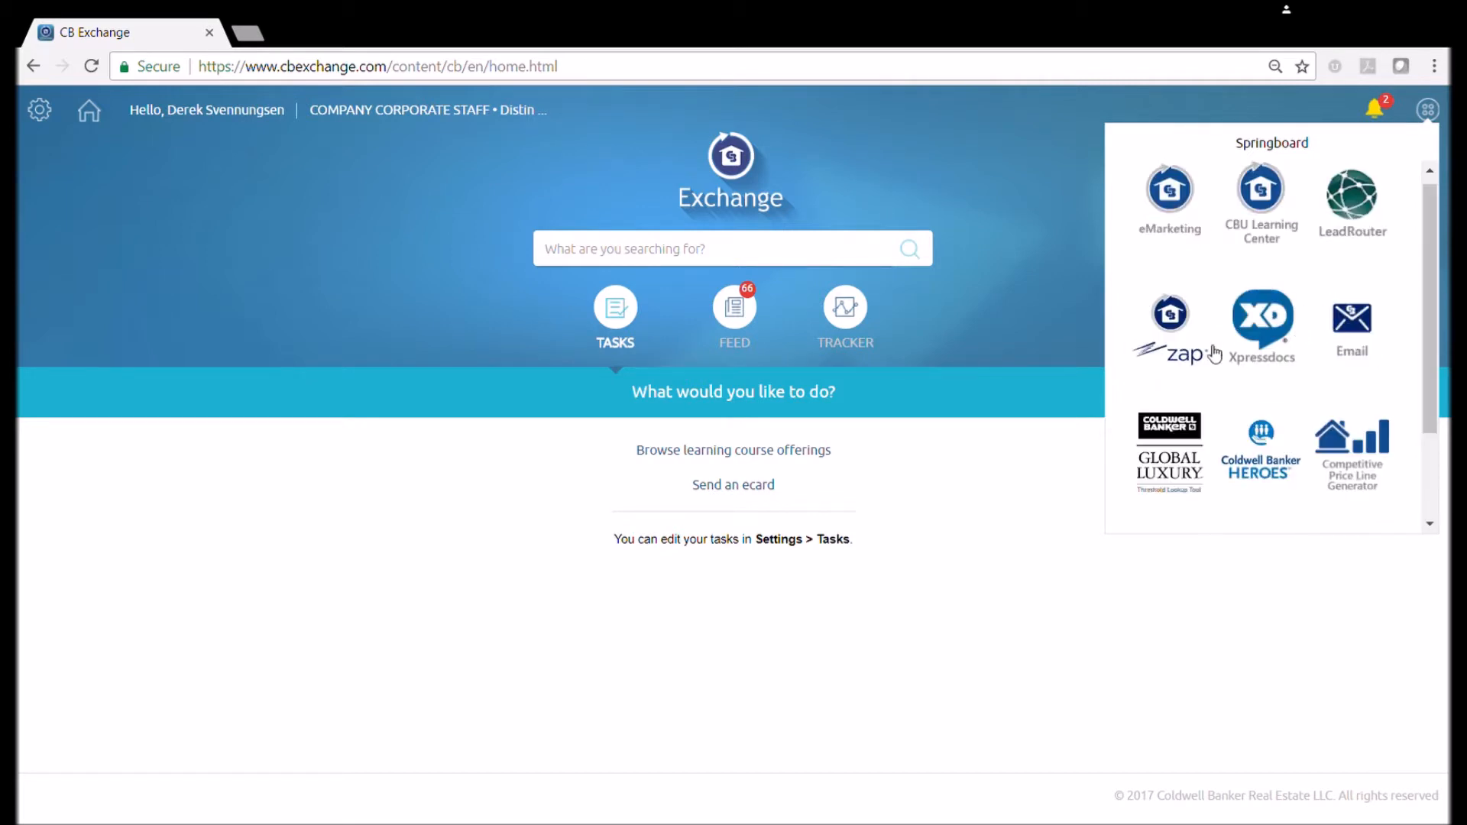
{"action": "left_click", "coordinate": [1264, 336]}
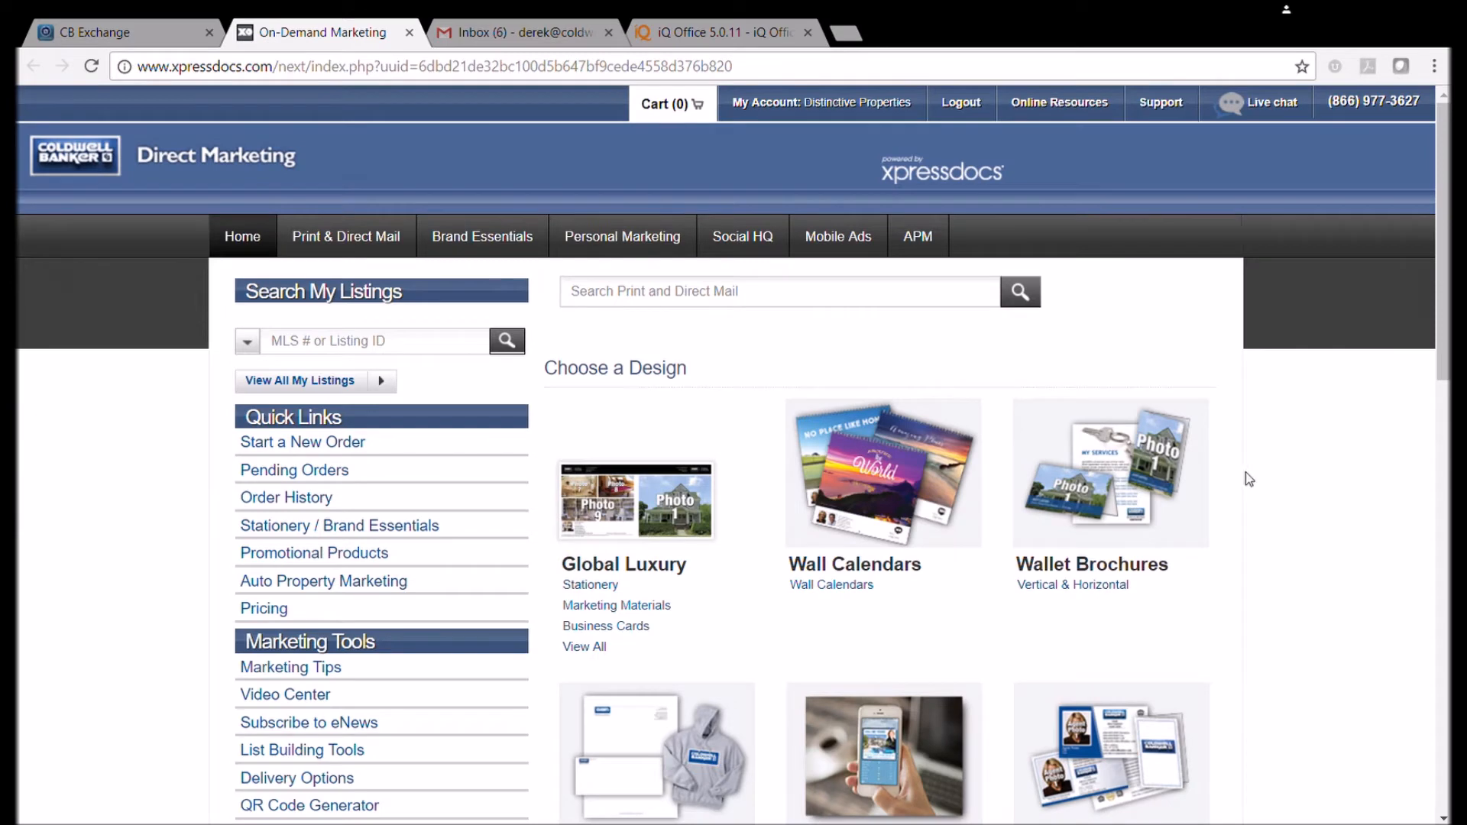
Open the Business Cards product listing from the Xpressdocs home page.
{"action": "scroll", "coordinate": [916, 563], "scroll_direction": "down", "scroll_amount": 3}
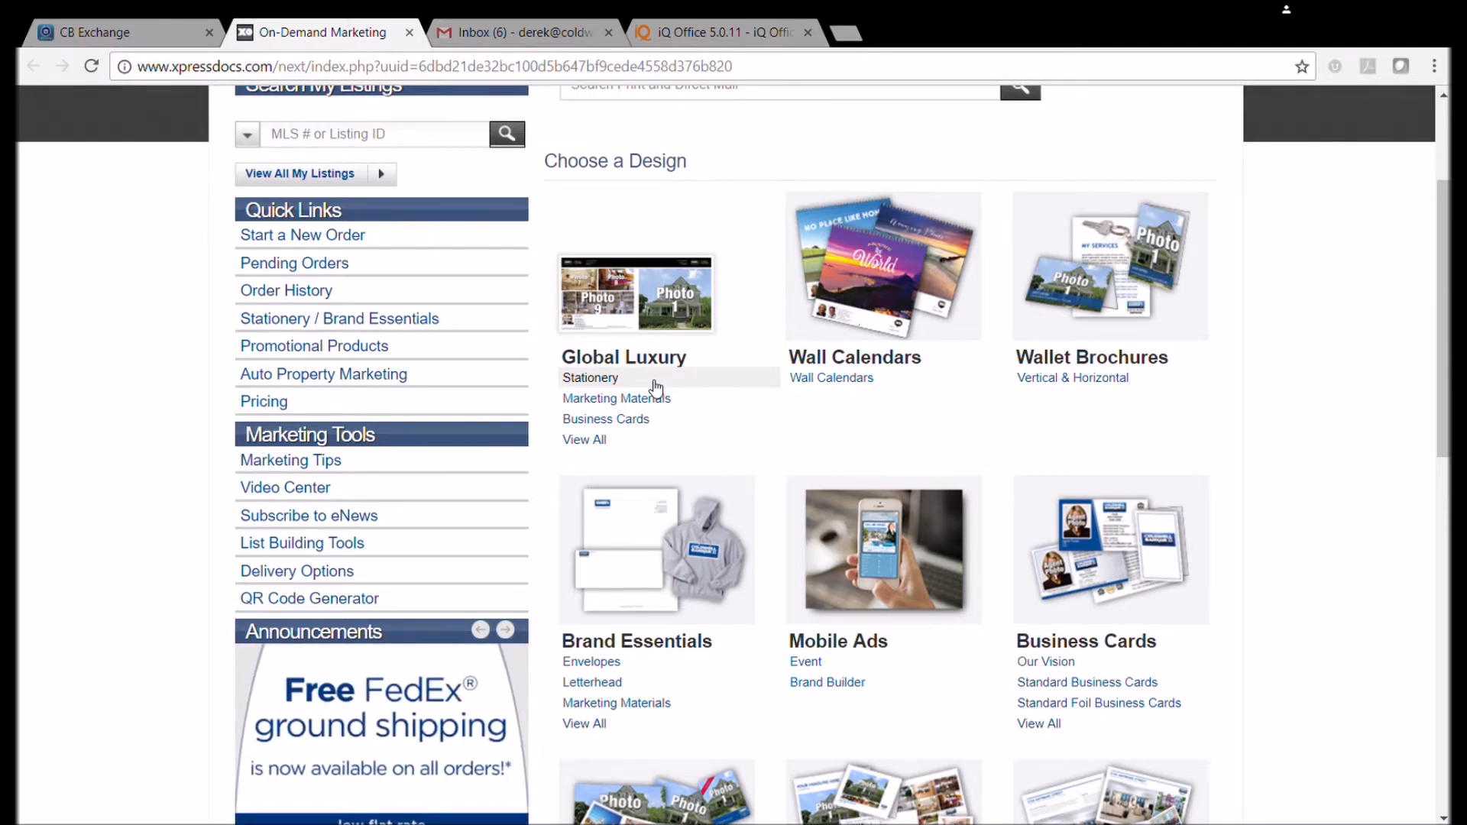
{"action": "scroll", "coordinate": [655, 388], "scroll_direction": "down", "scroll_amount": 4}
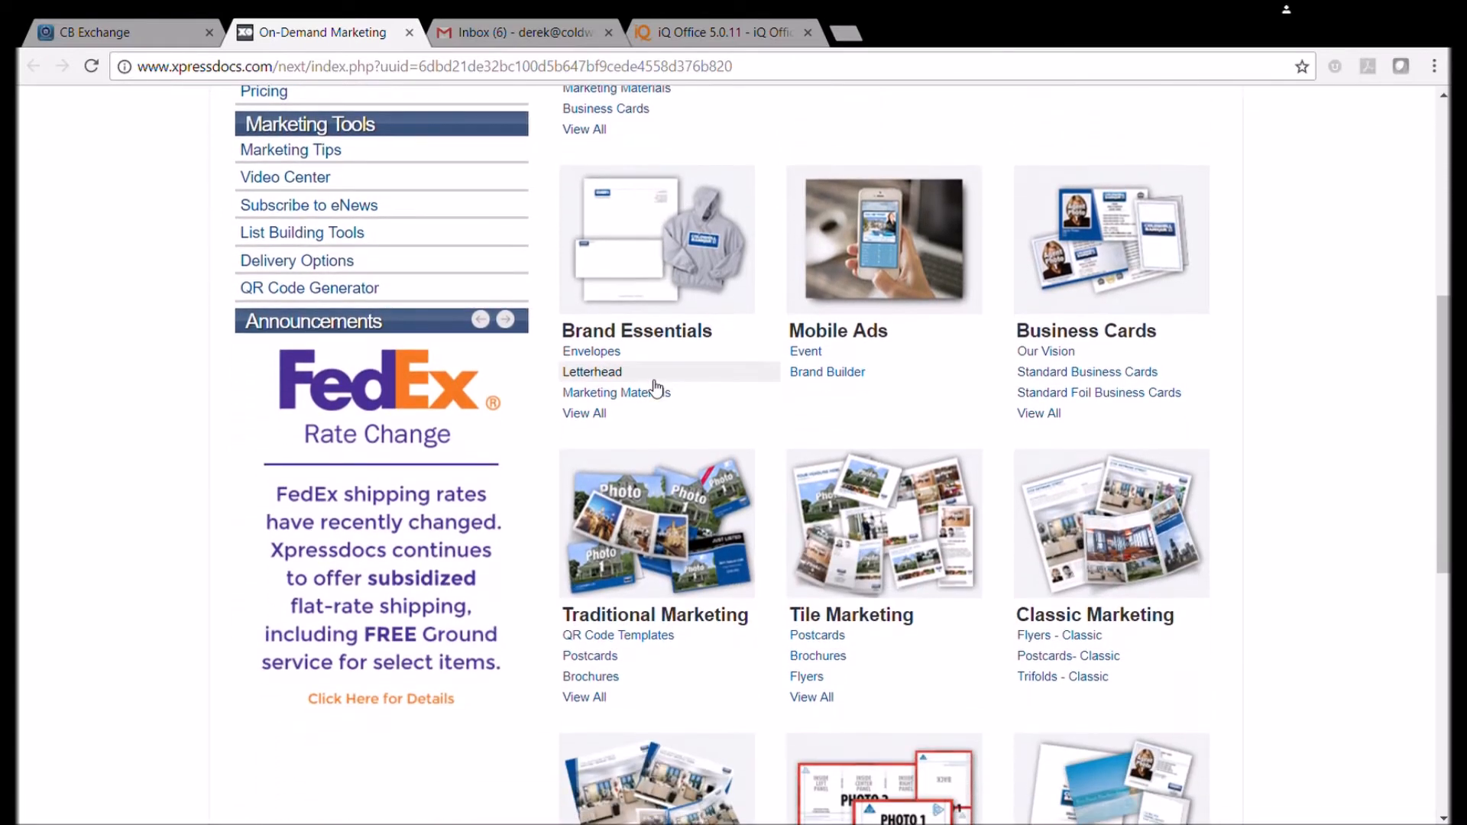
{"action": "scroll", "coordinate": [655, 388], "scroll_direction": "down", "scroll_amount": 3}
{"action": "scroll", "coordinate": [655, 388], "scroll_direction": "up", "scroll_amount": 7}
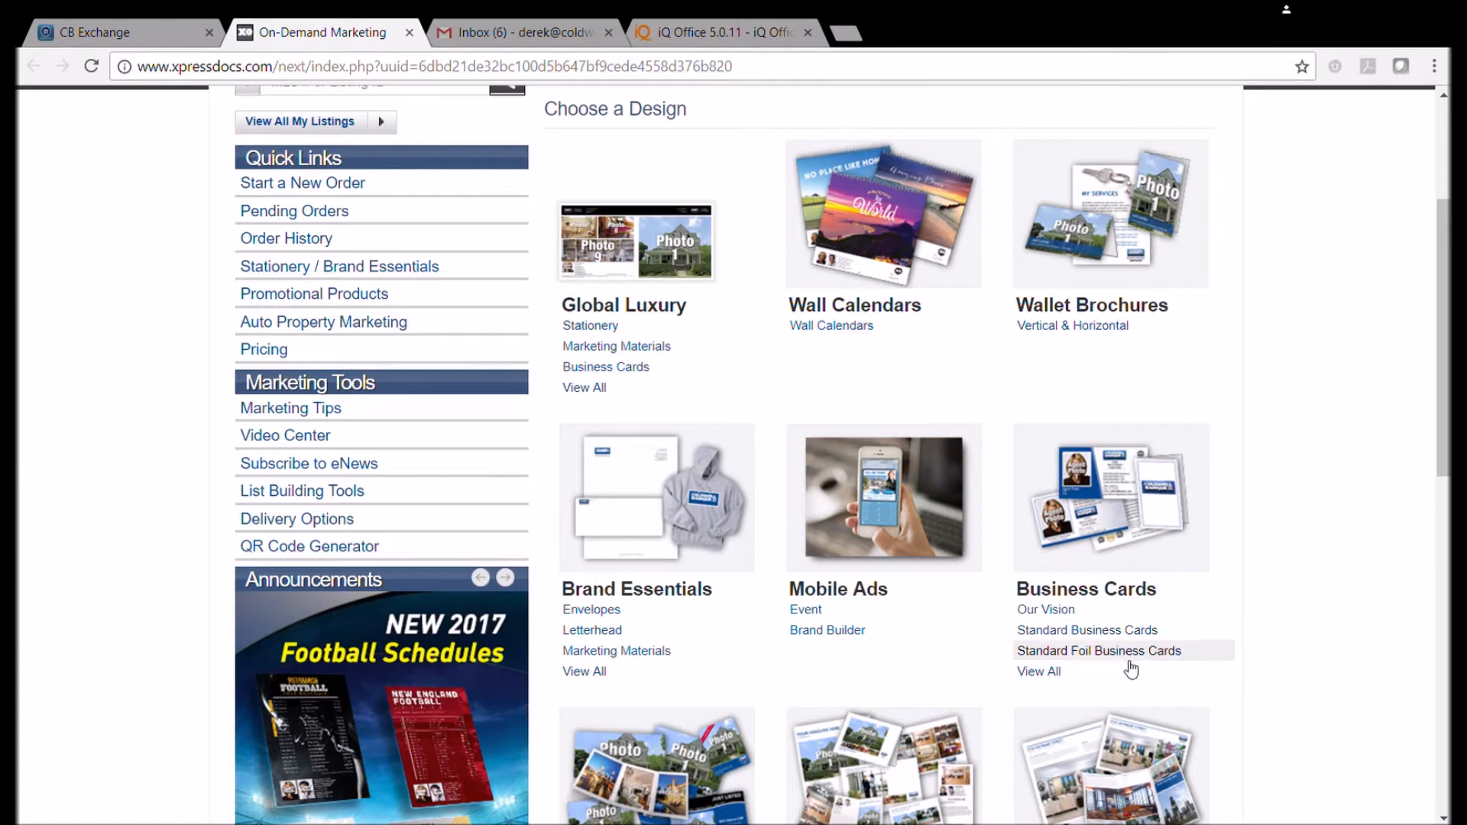
{"action": "left_click", "coordinate": [1082, 595]}
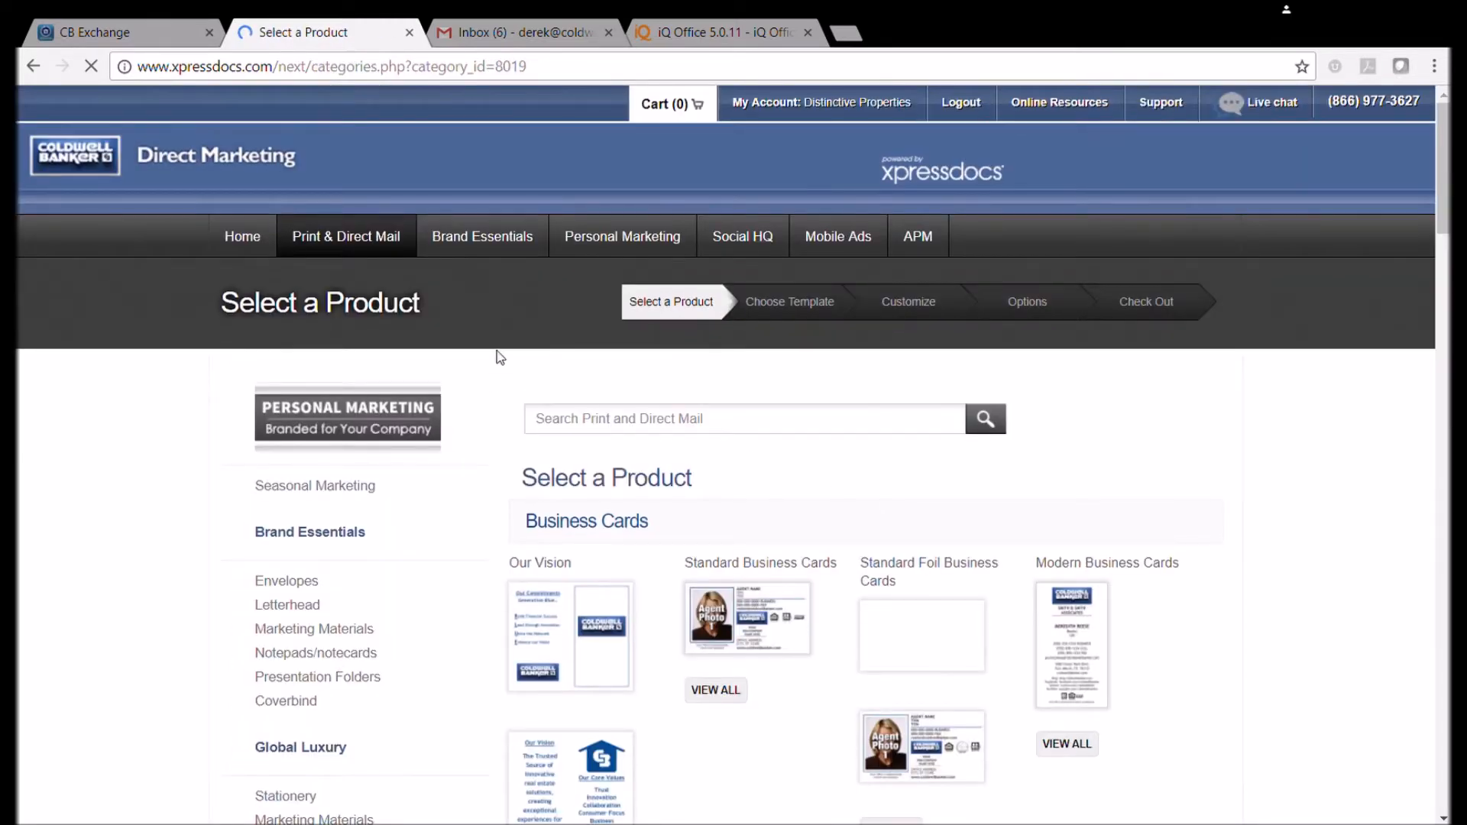
Choose Standard Business Cards to see its templates.
{"action": "scroll", "coordinate": [498, 355], "scroll_direction": "down", "scroll_amount": 2}
{"action": "scroll", "coordinate": [501, 356], "scroll_direction": "down", "scroll_amount": 1}
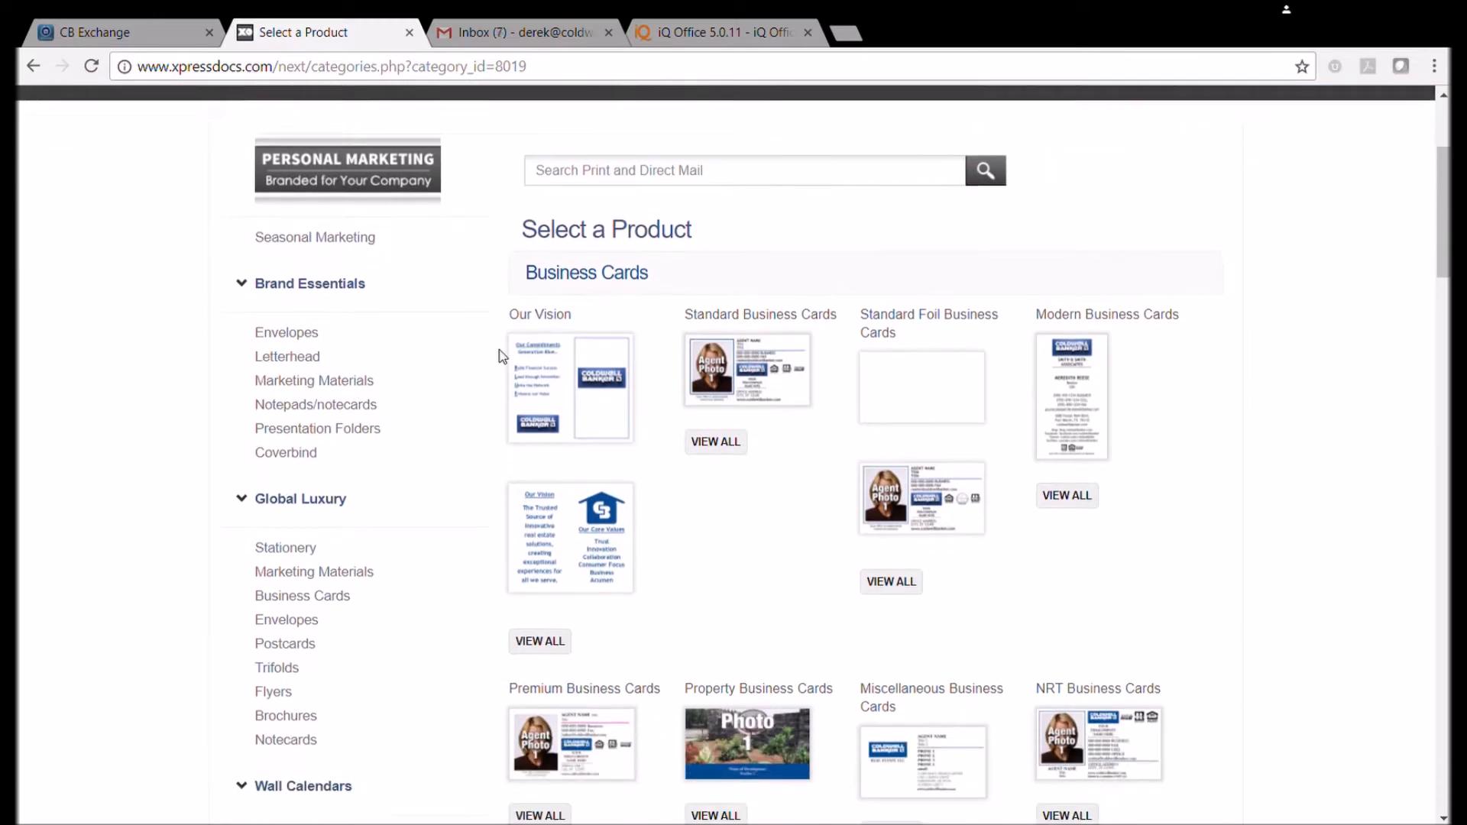
{"action": "scroll", "coordinate": [928, 344], "scroll_direction": "down", "scroll_amount": 8}
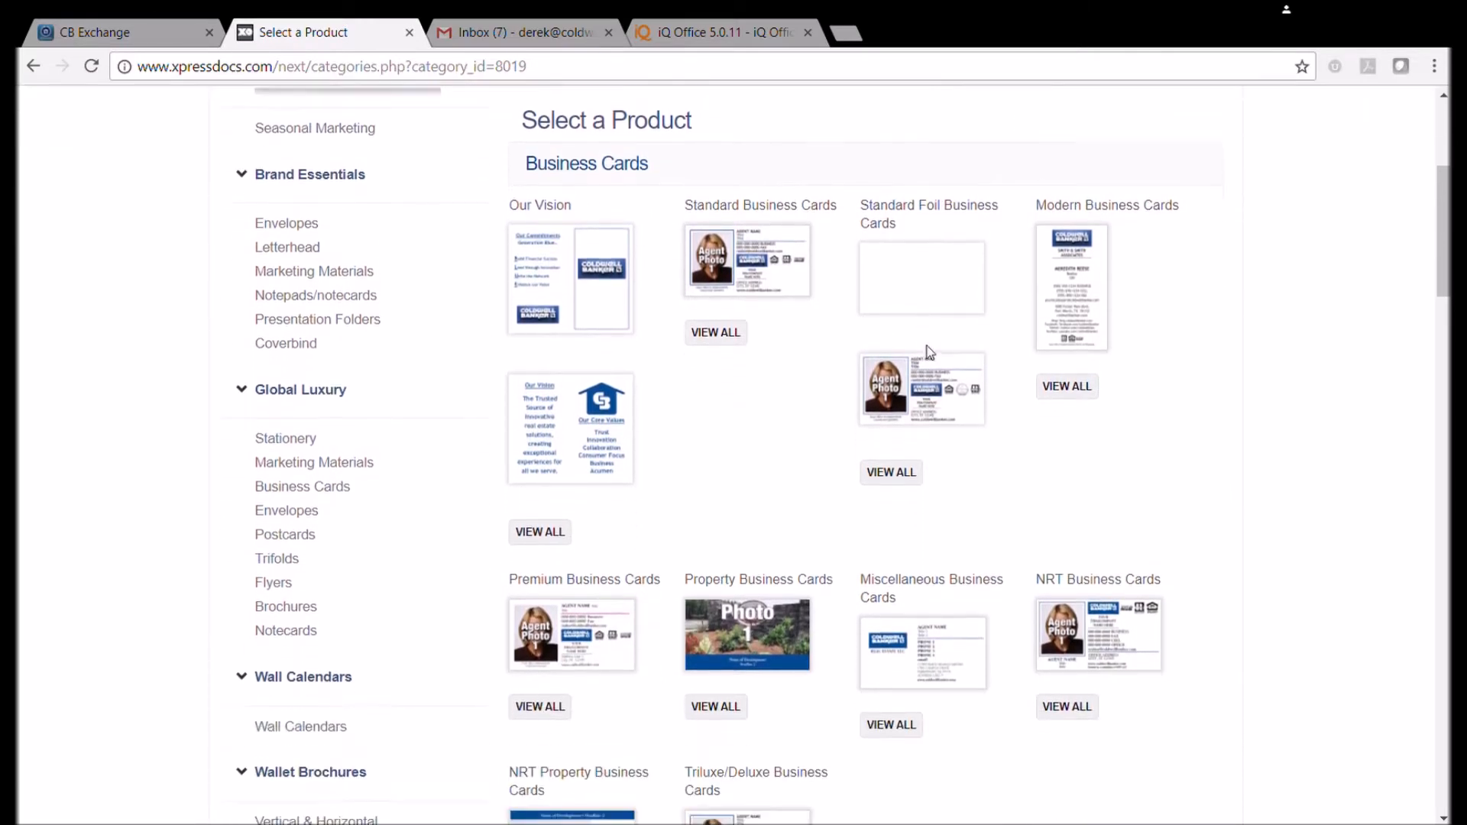
{"action": "scroll", "coordinate": [925, 358], "scroll_direction": "down", "scroll_amount": 4}
{"action": "scroll", "coordinate": [924, 359], "scroll_direction": "up", "scroll_amount": 15}
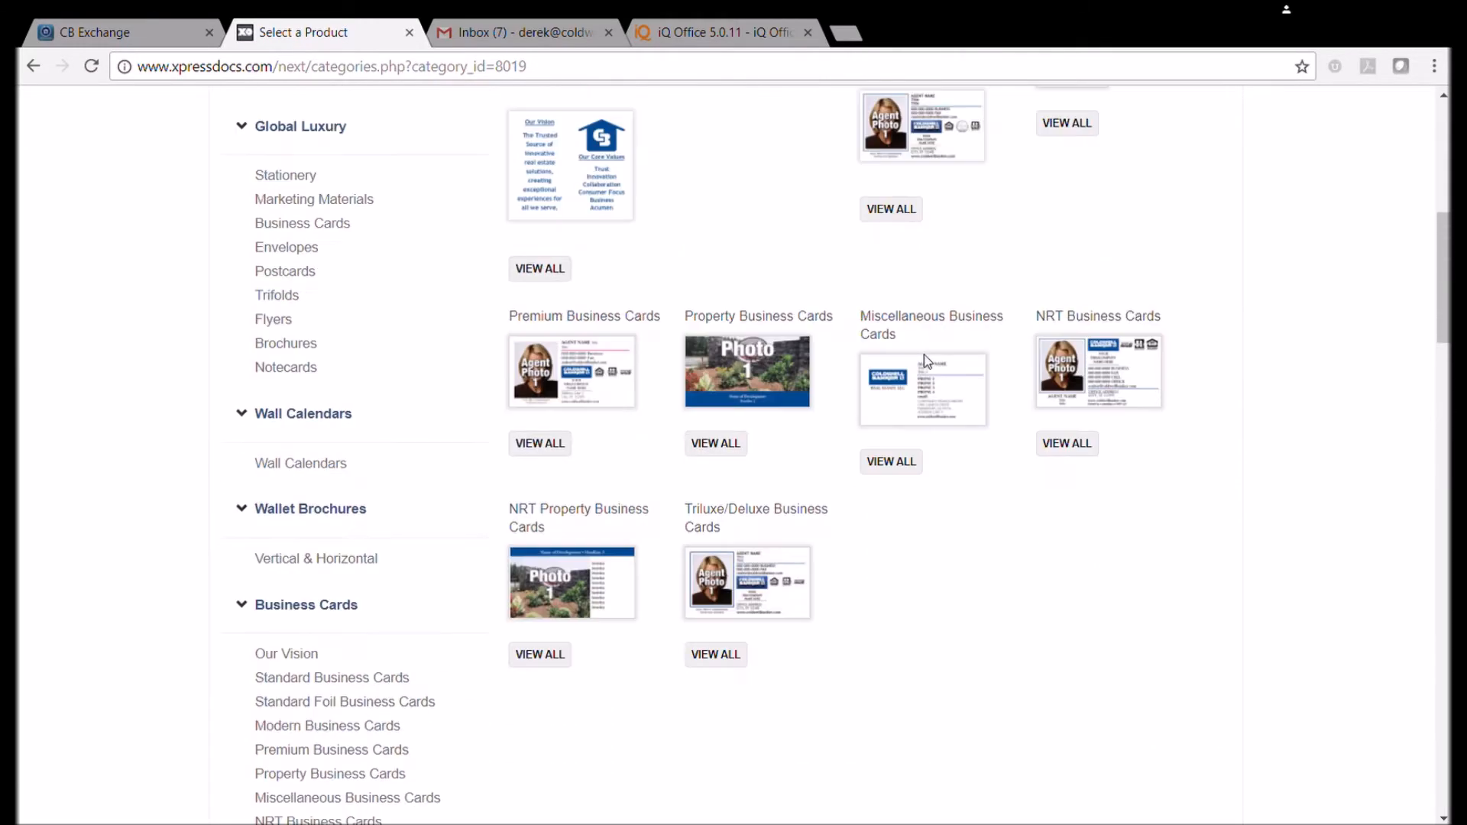
{"action": "scroll", "coordinate": [927, 361], "scroll_direction": "down", "scroll_amount": 1}
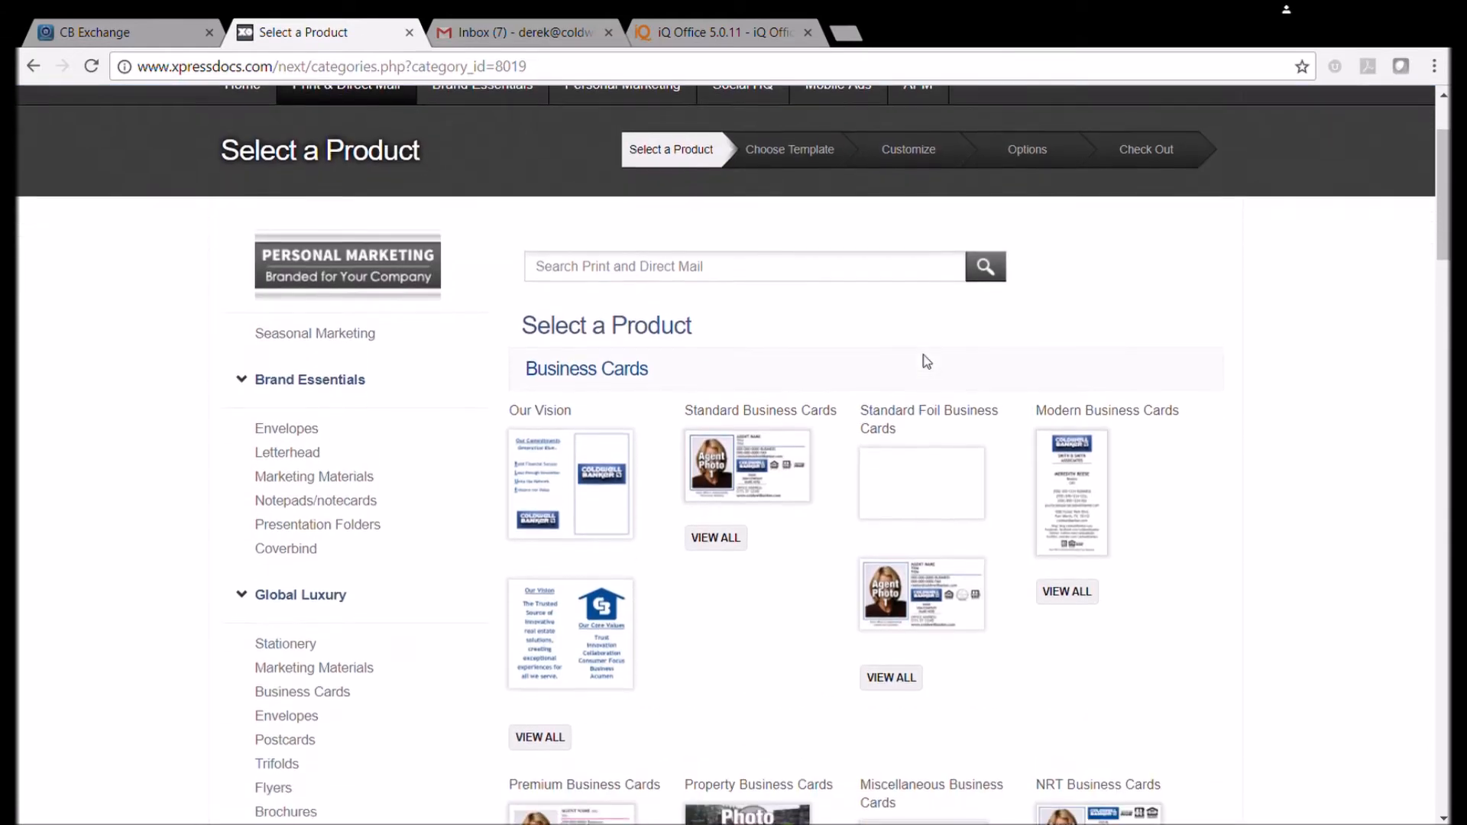
{"action": "scroll", "coordinate": [749, 458], "scroll_direction": "down", "scroll_amount": 3}
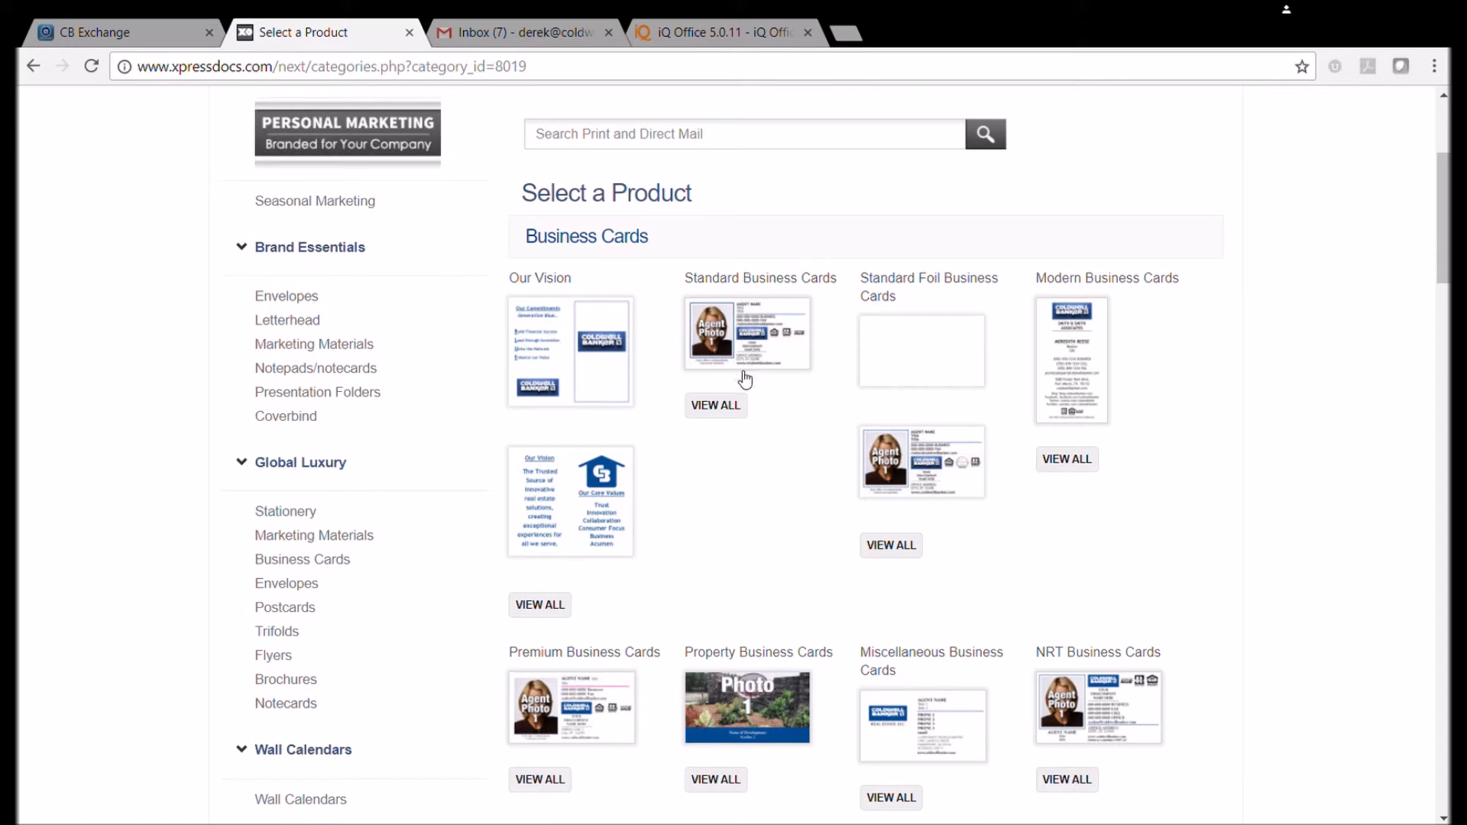
{"action": "scroll", "coordinate": [667, 557], "scroll_direction": "up", "scroll_amount": 2}
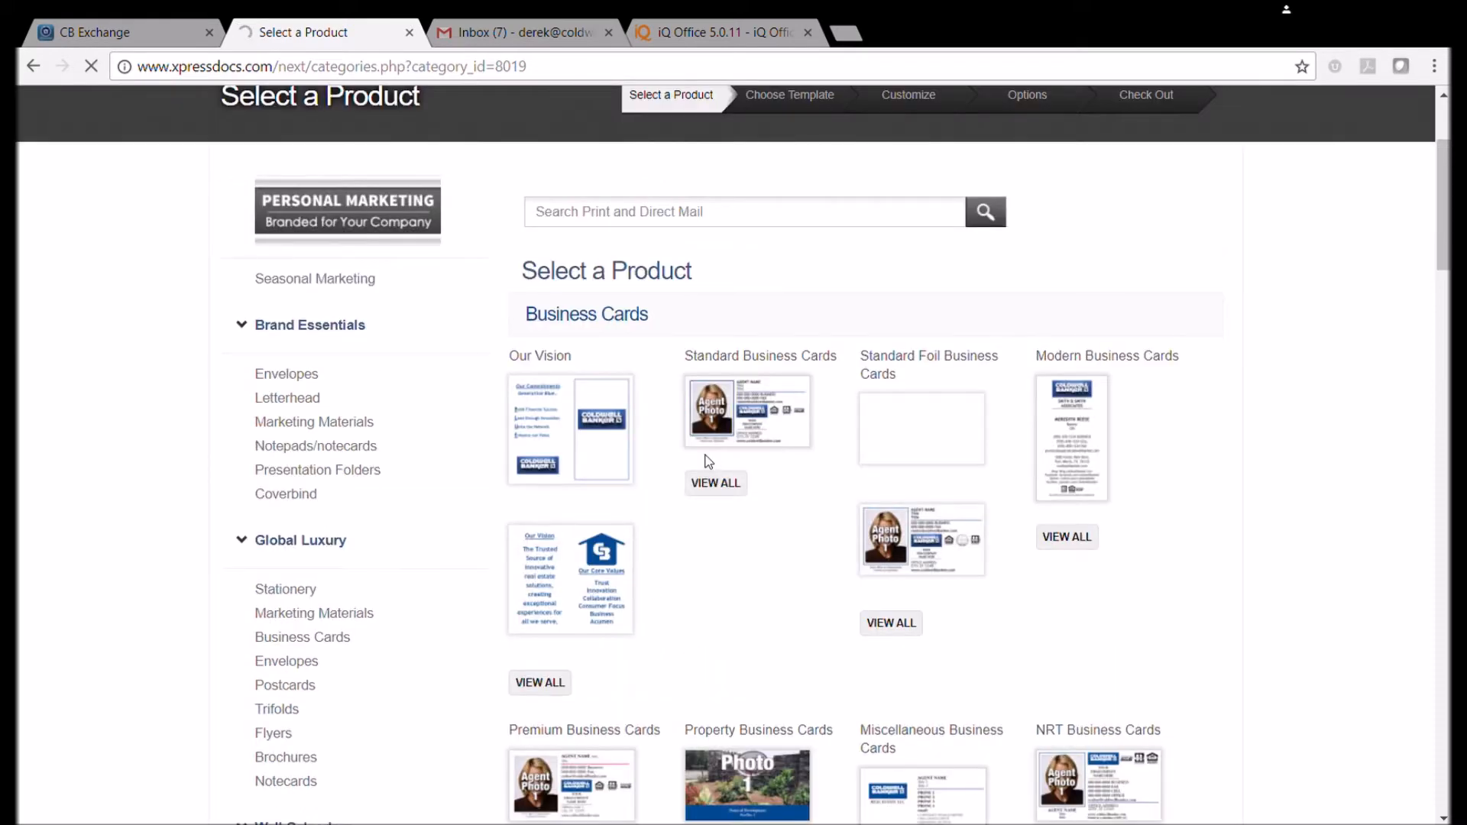
{"action": "left_click", "coordinate": [708, 468]}
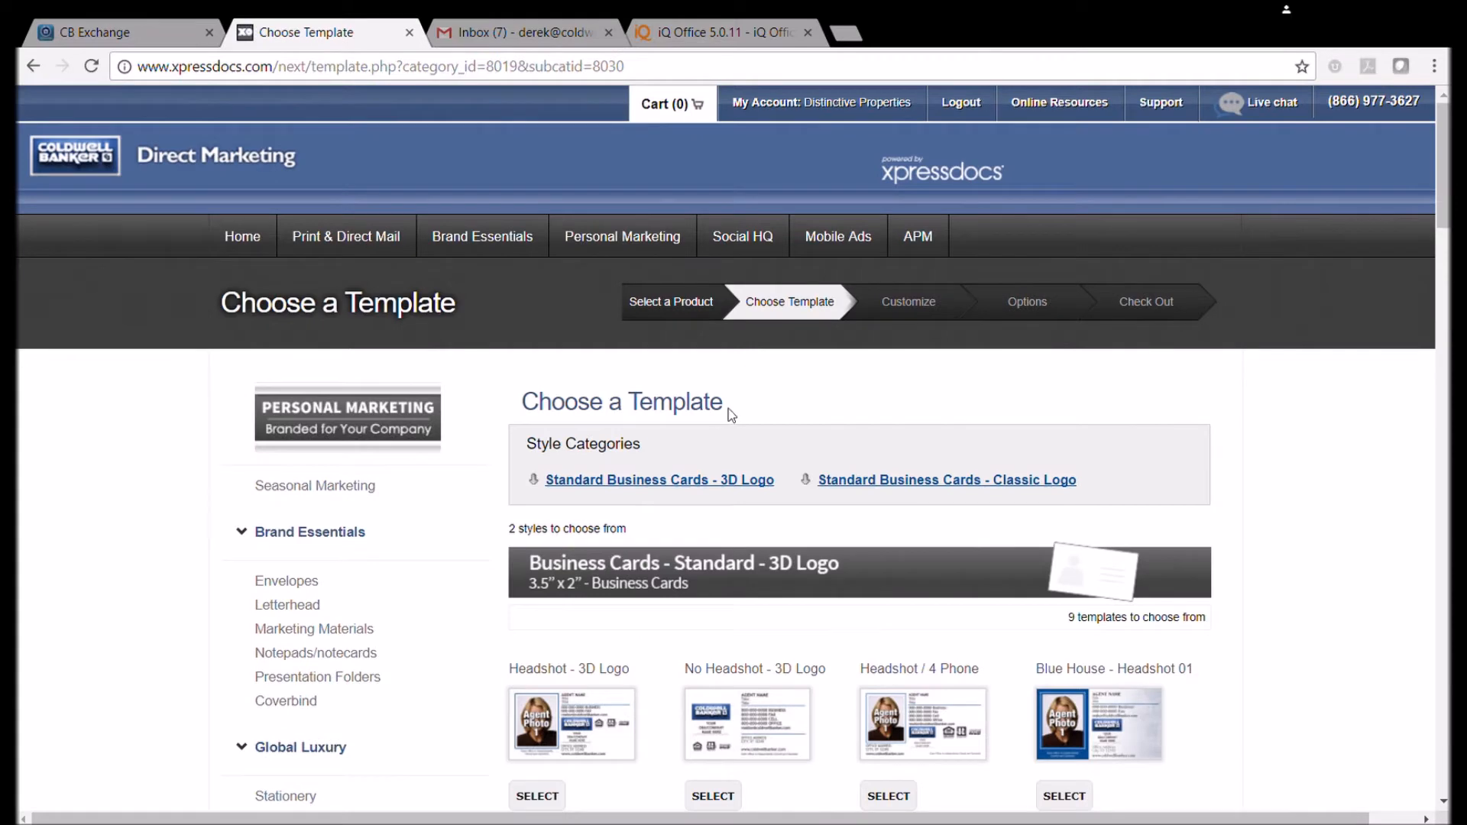
Preview the details of the Headshot / 4 Phone Classic Logo template.
{"action": "scroll", "coordinate": [731, 415], "scroll_direction": "down", "scroll_amount": 4}
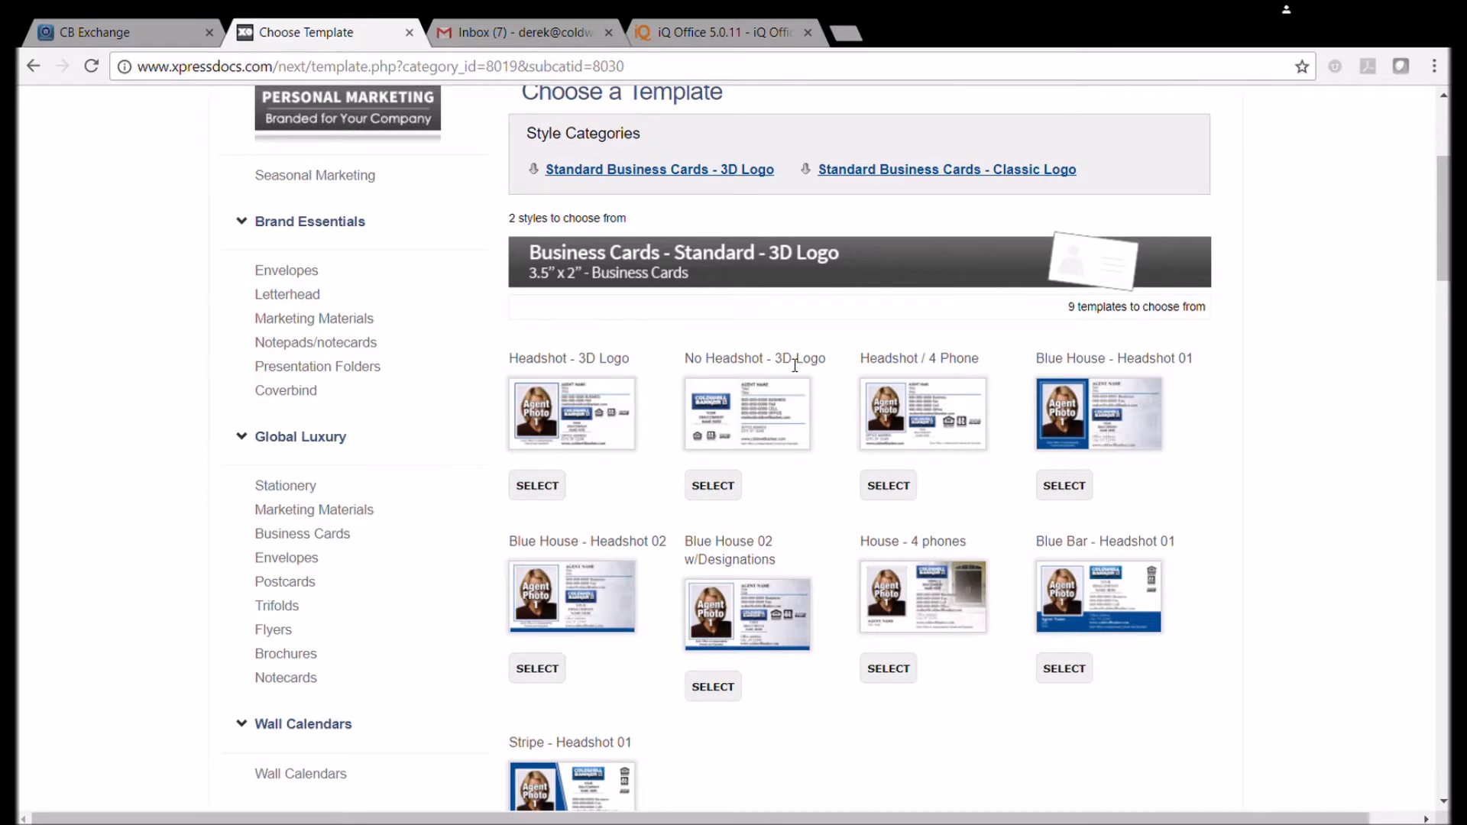
{"action": "scroll", "coordinate": [929, 375], "scroll_direction": "down", "scroll_amount": 5}
{"action": "scroll", "coordinate": [927, 403], "scroll_direction": "down", "scroll_amount": 3}
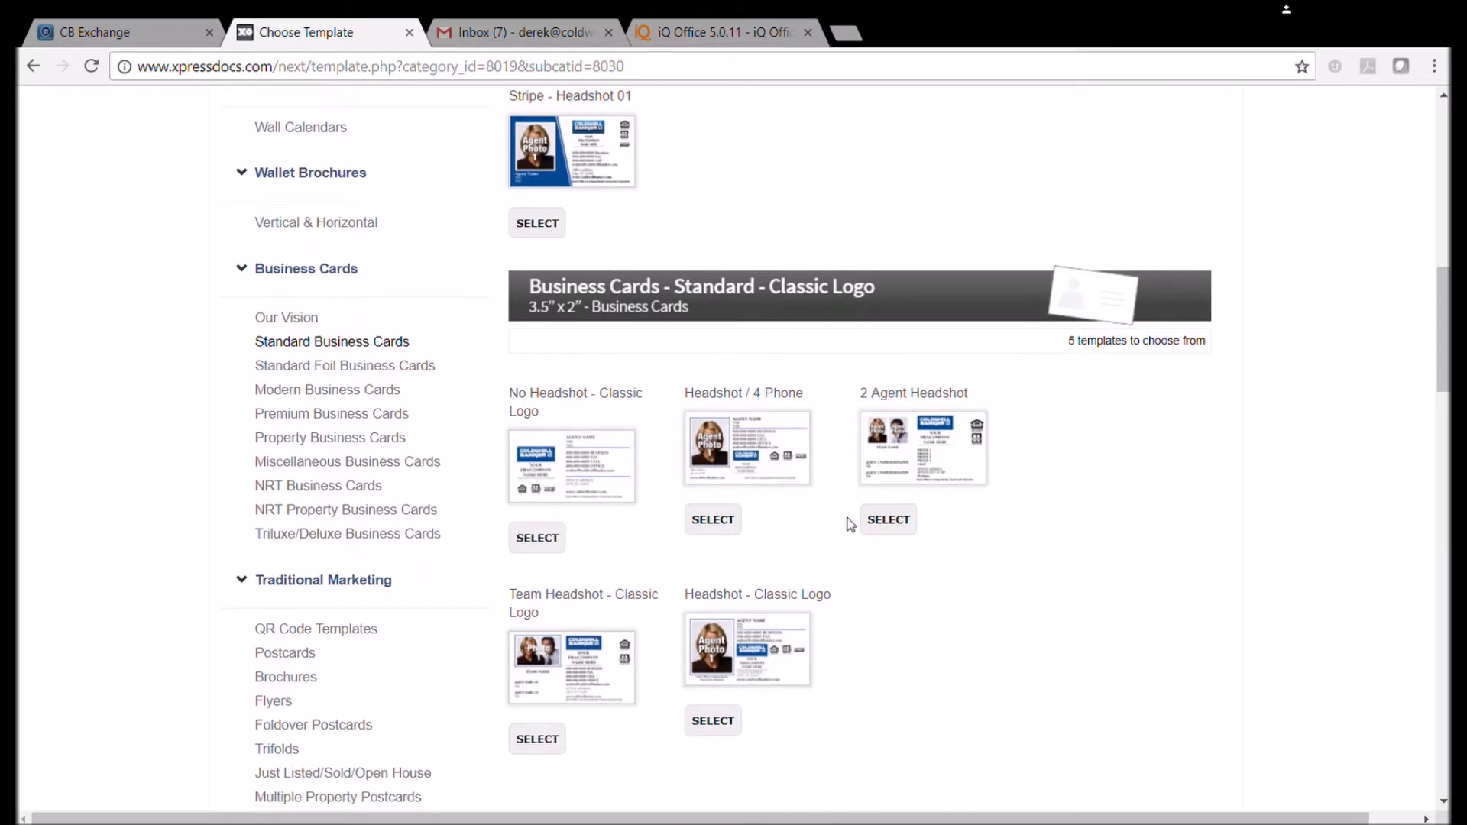
{"action": "scroll", "coordinate": [926, 538], "scroll_direction": "up", "scroll_amount": 6}
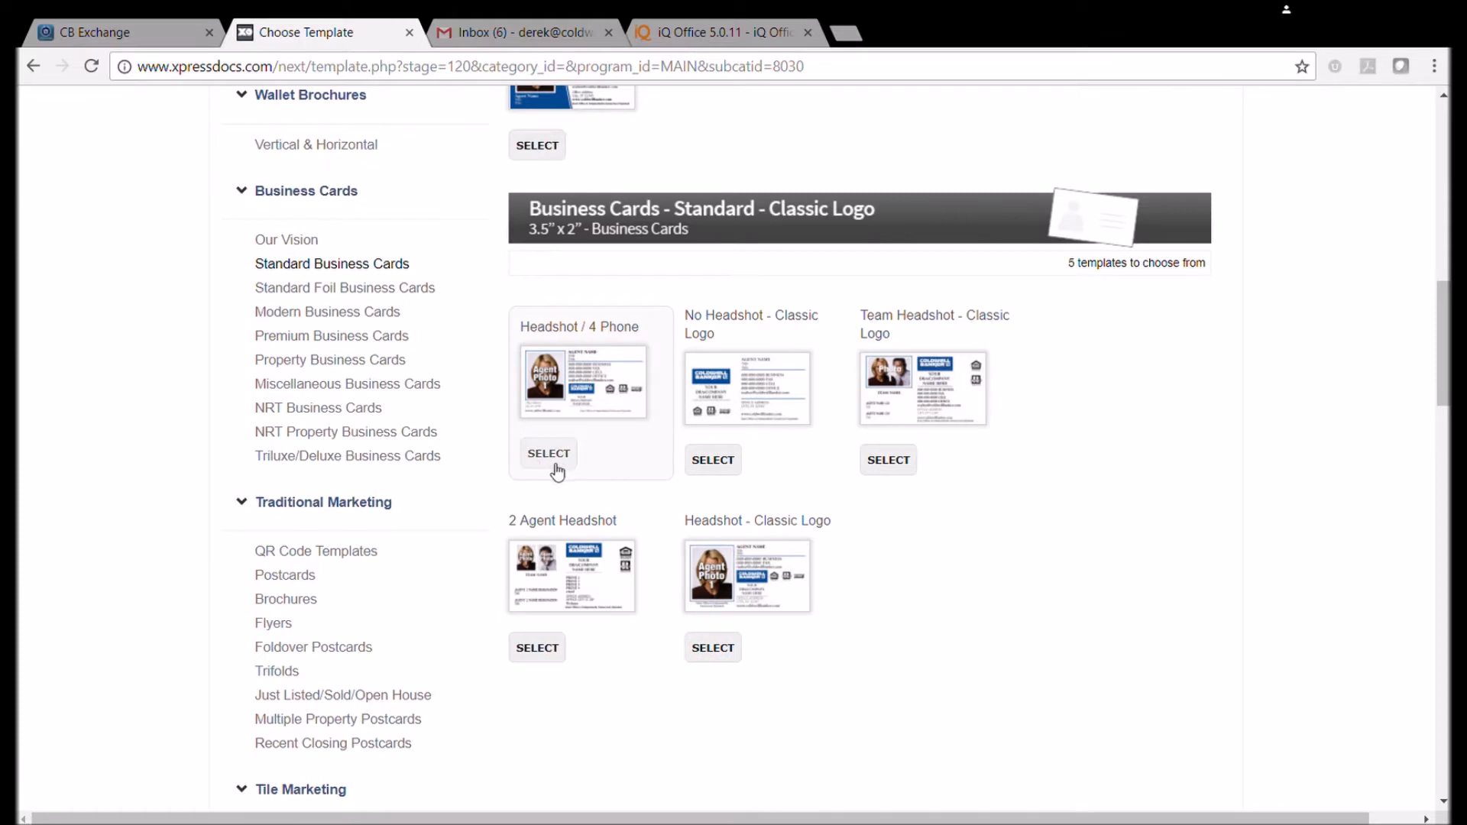
{"action": "left_click", "coordinate": [572, 388]}
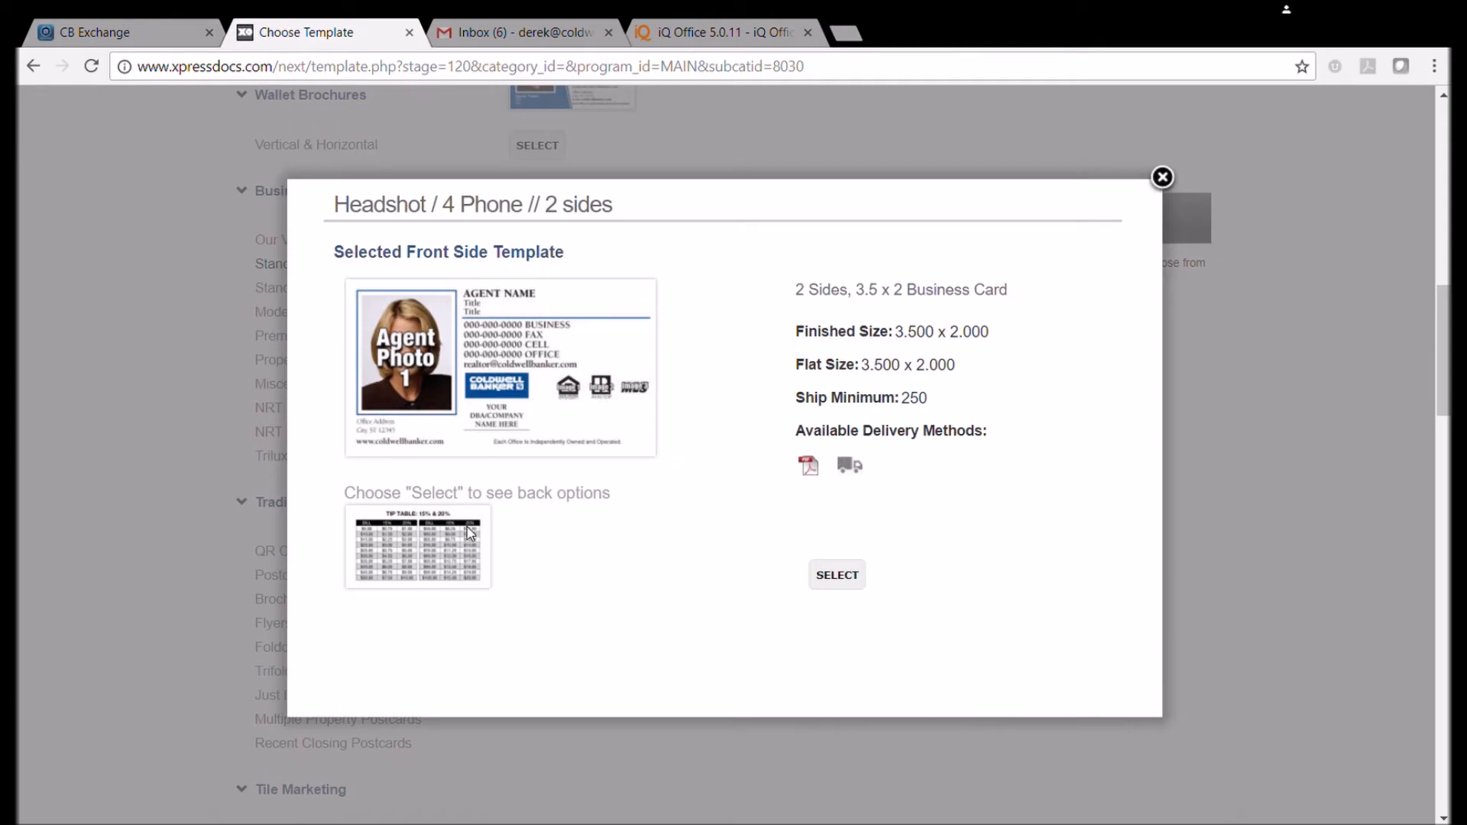
{"action": "left_click", "coordinate": [1161, 178]}
Select the Headshot / 4 Phone template.
{"action": "scroll", "coordinate": [868, 351], "scroll_direction": "up", "scroll_amount": 10}
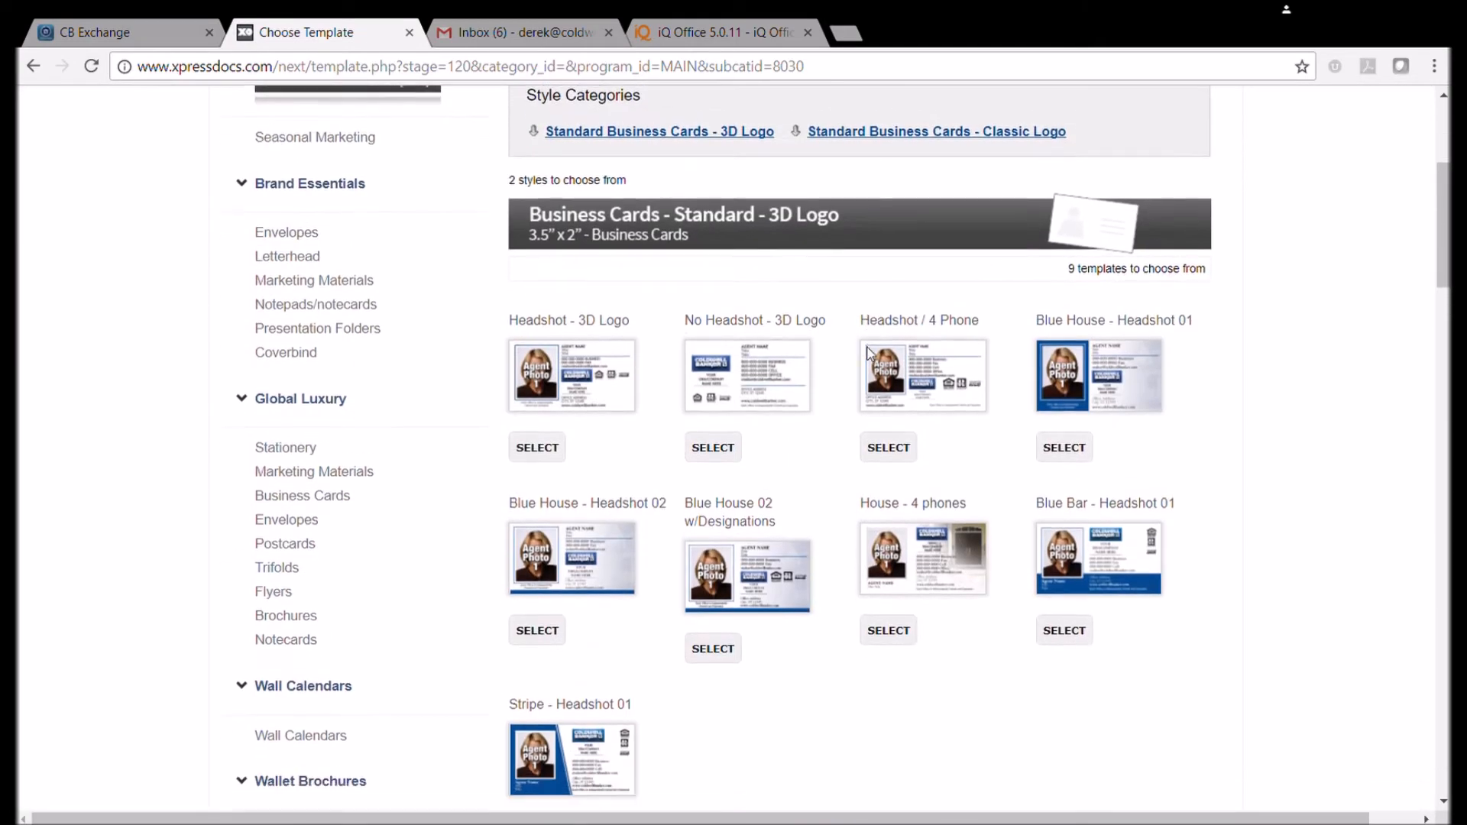
{"action": "scroll", "coordinate": [868, 351], "scroll_direction": "down", "scroll_amount": 9}
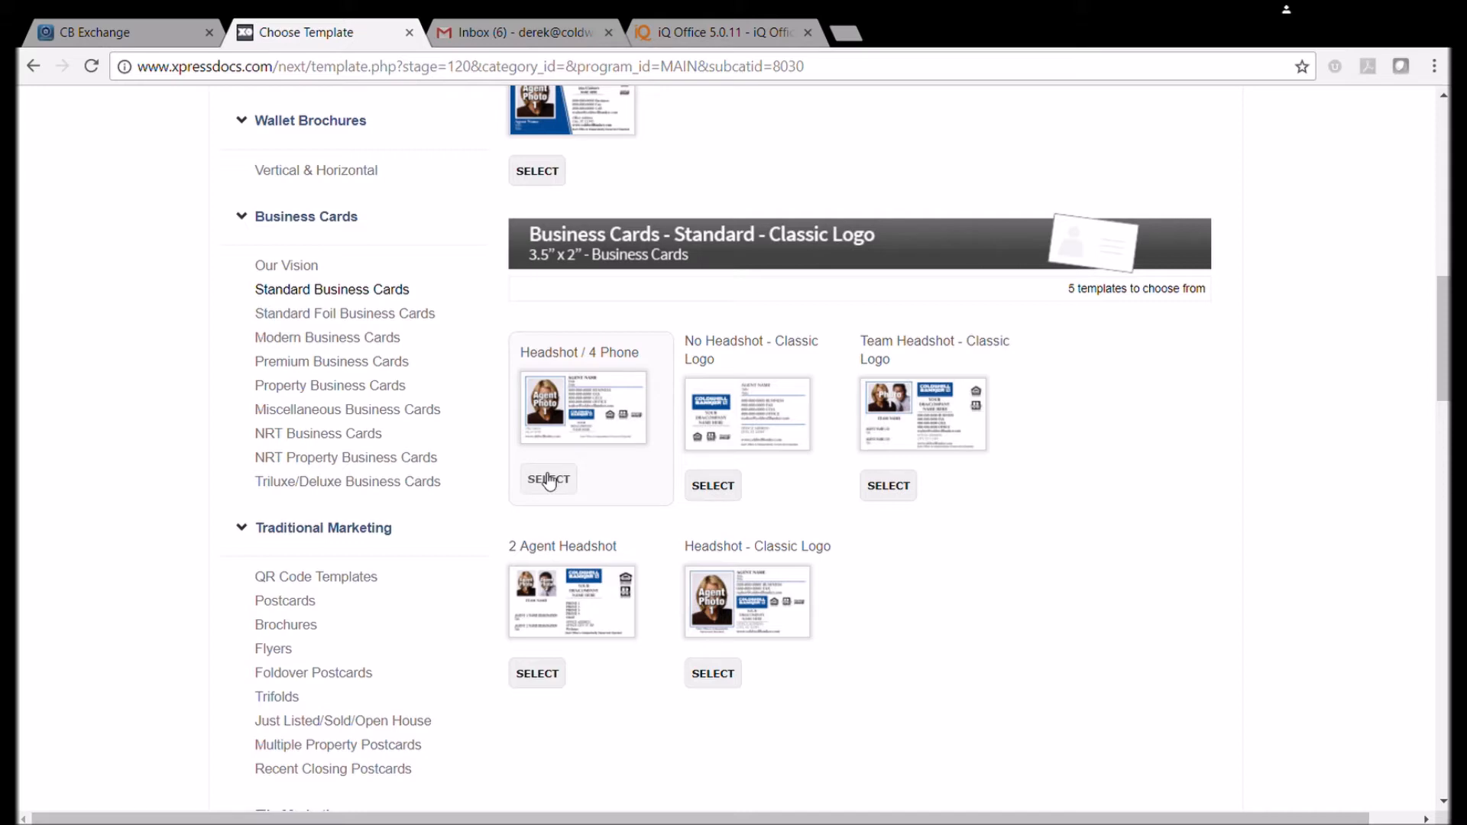
{"action": "left_click", "coordinate": [548, 480]}
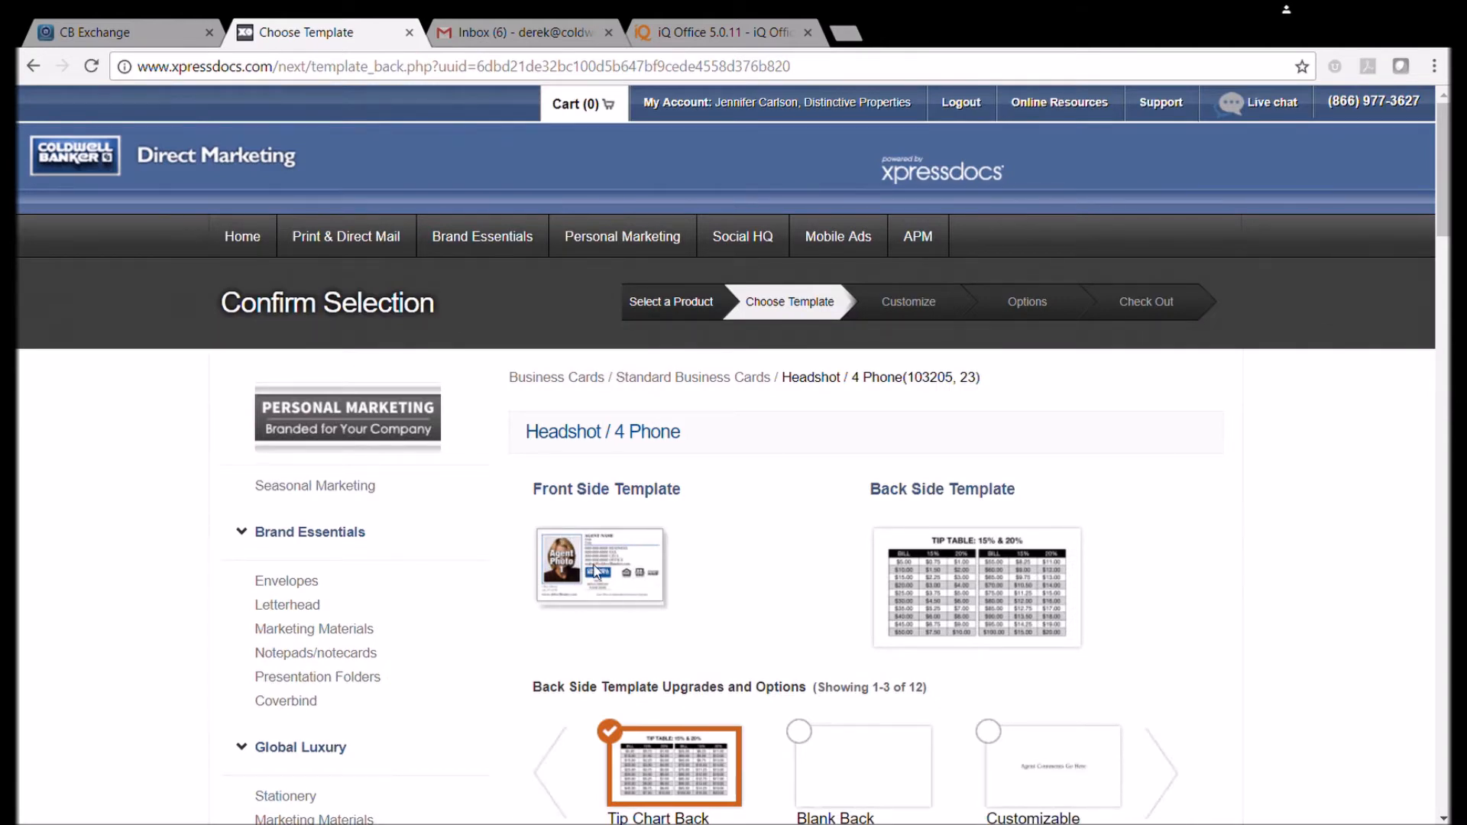
Pick the Customizable Back - Berkeley back design and proceed to Customize Your Order.
{"action": "scroll", "coordinate": [587, 534], "scroll_direction": "down", "scroll_amount": 2}
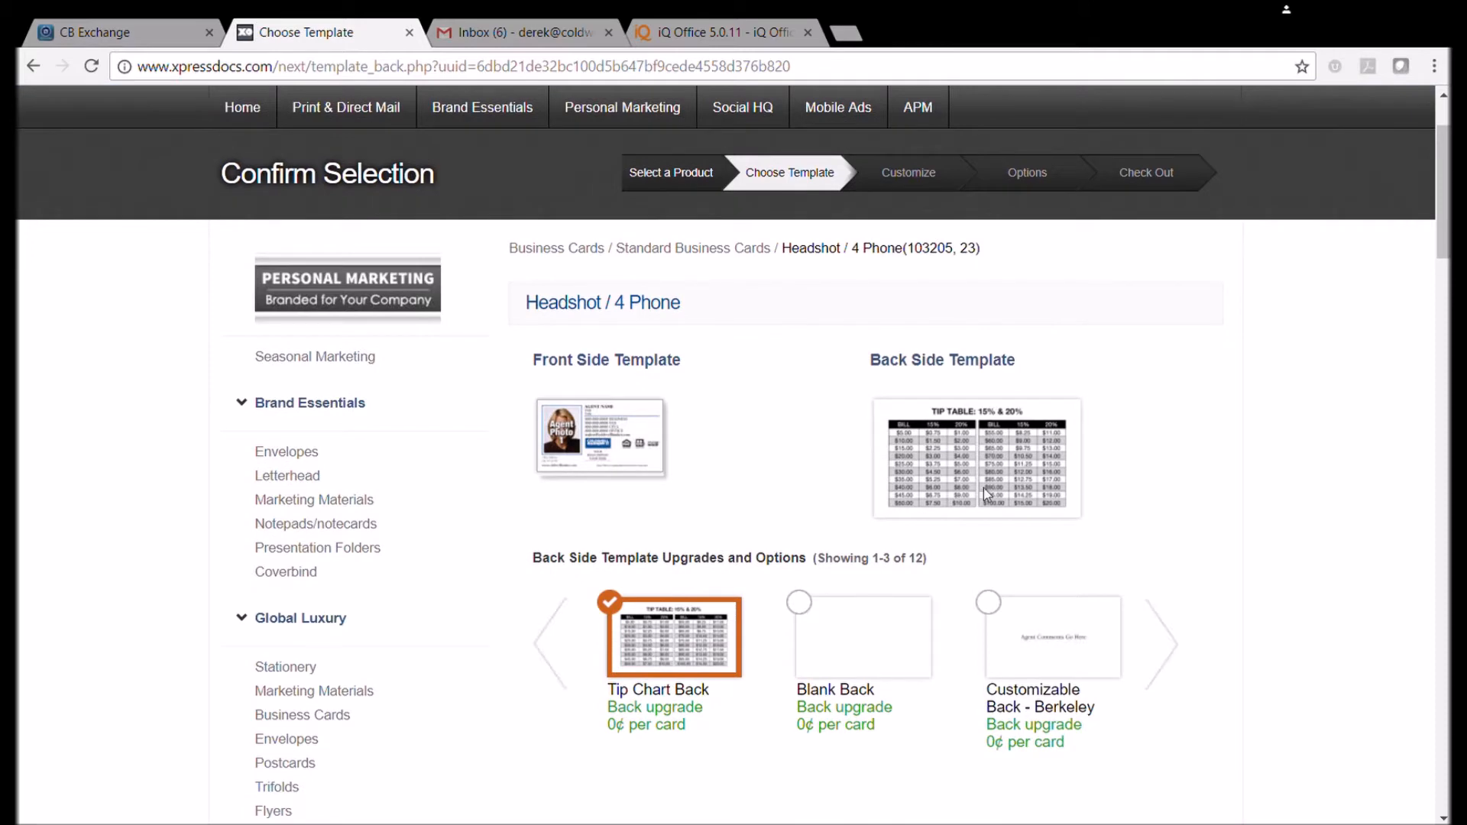
{"action": "scroll", "coordinate": [951, 644], "scroll_direction": "down", "scroll_amount": 2}
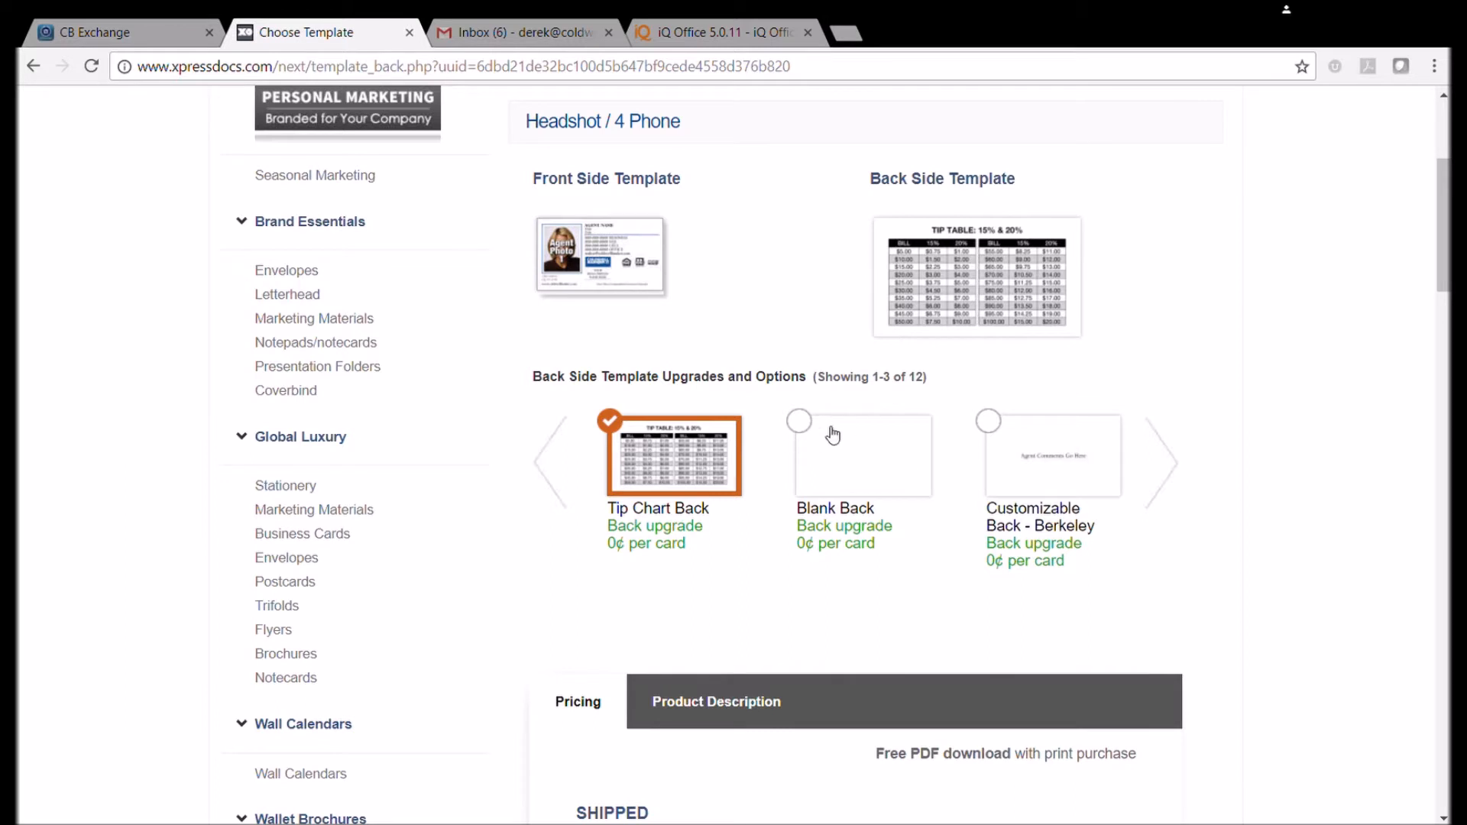
{"action": "left_click", "coordinate": [989, 426]}
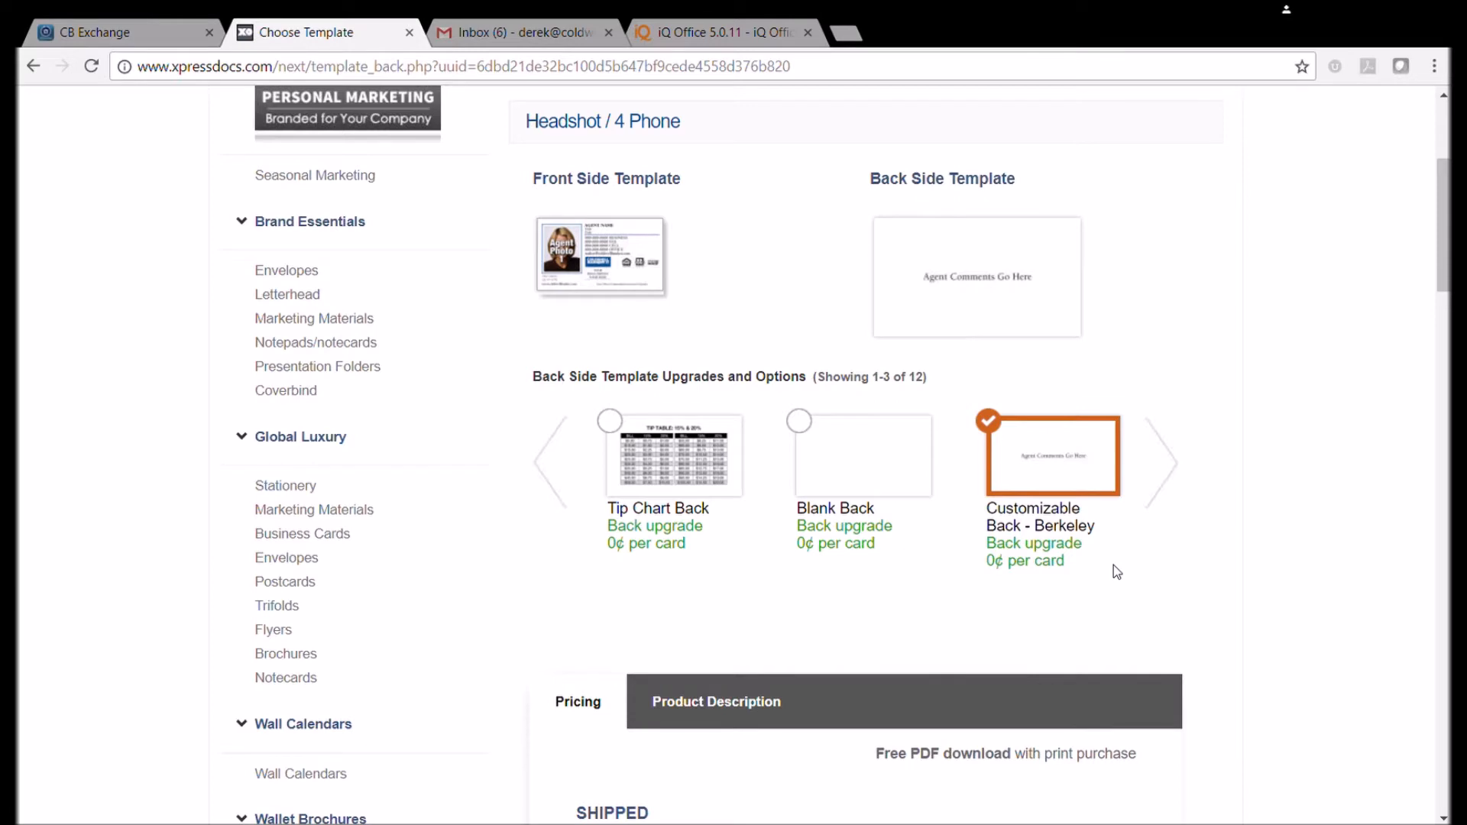
{"action": "scroll", "coordinate": [1112, 566], "scroll_direction": "down", "scroll_amount": 6}
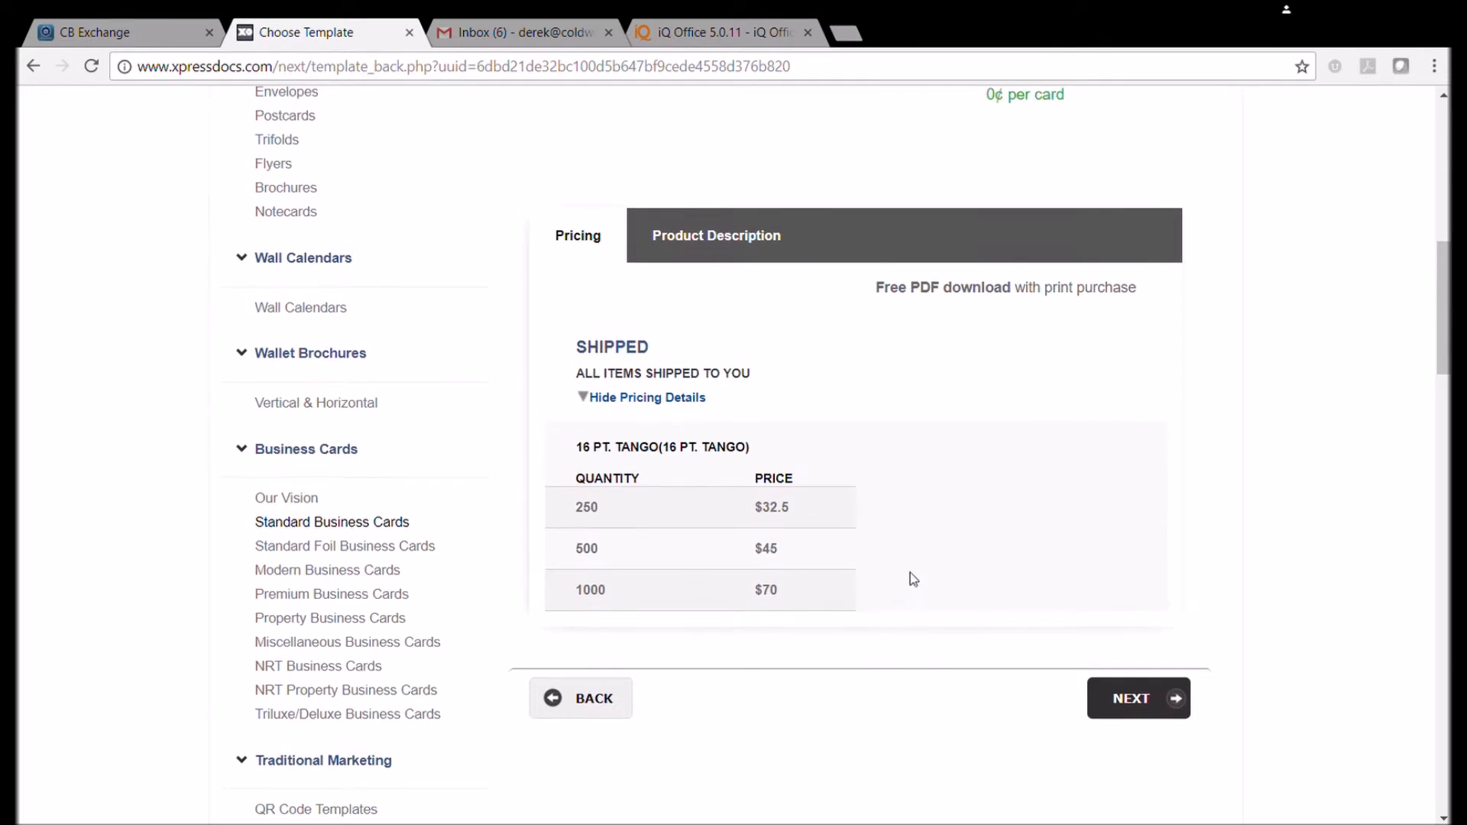
{"action": "scroll", "coordinate": [910, 573], "scroll_direction": "down", "scroll_amount": 1}
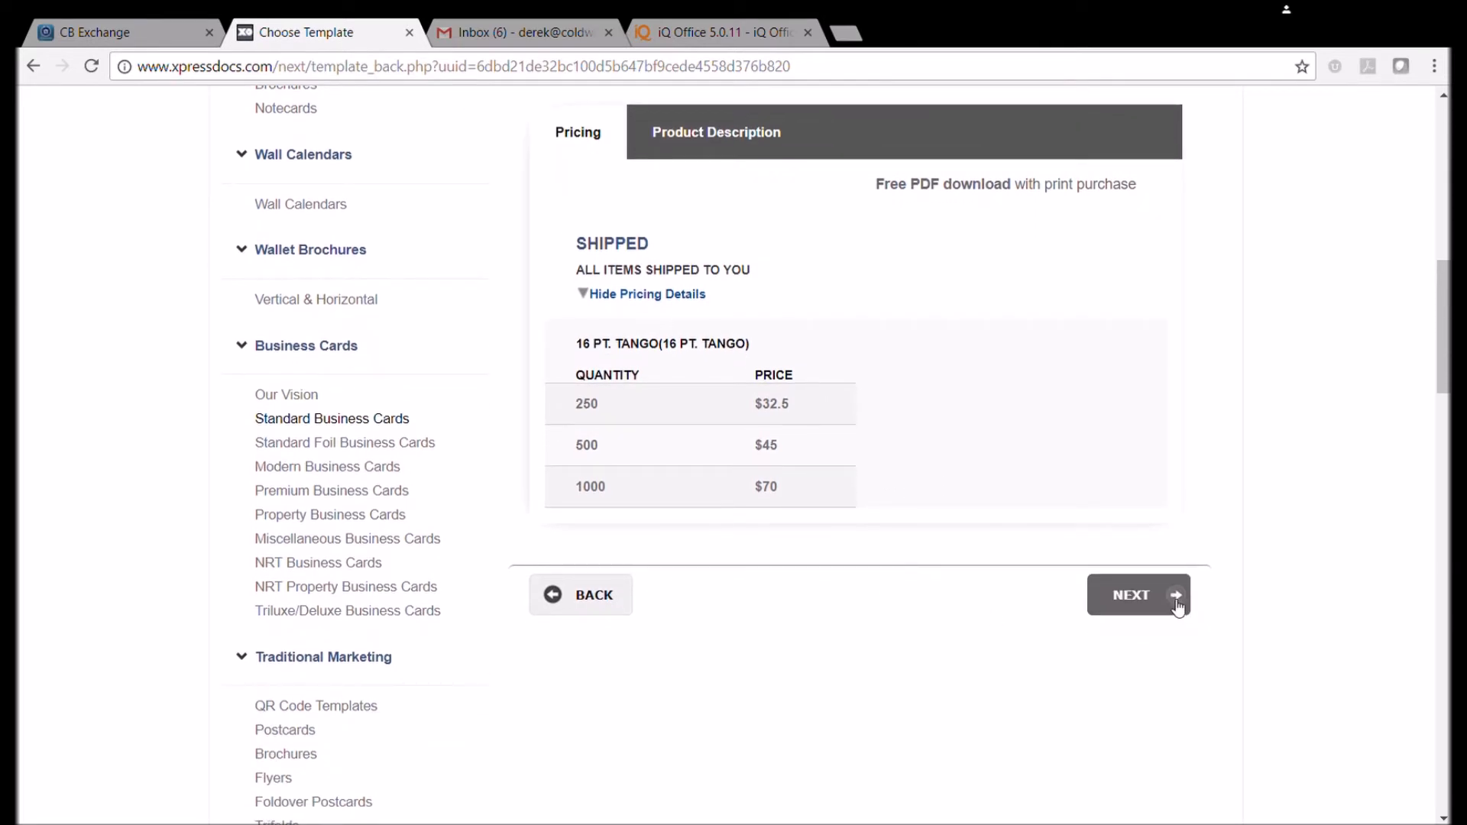
{"action": "left_click", "coordinate": [1142, 594]}
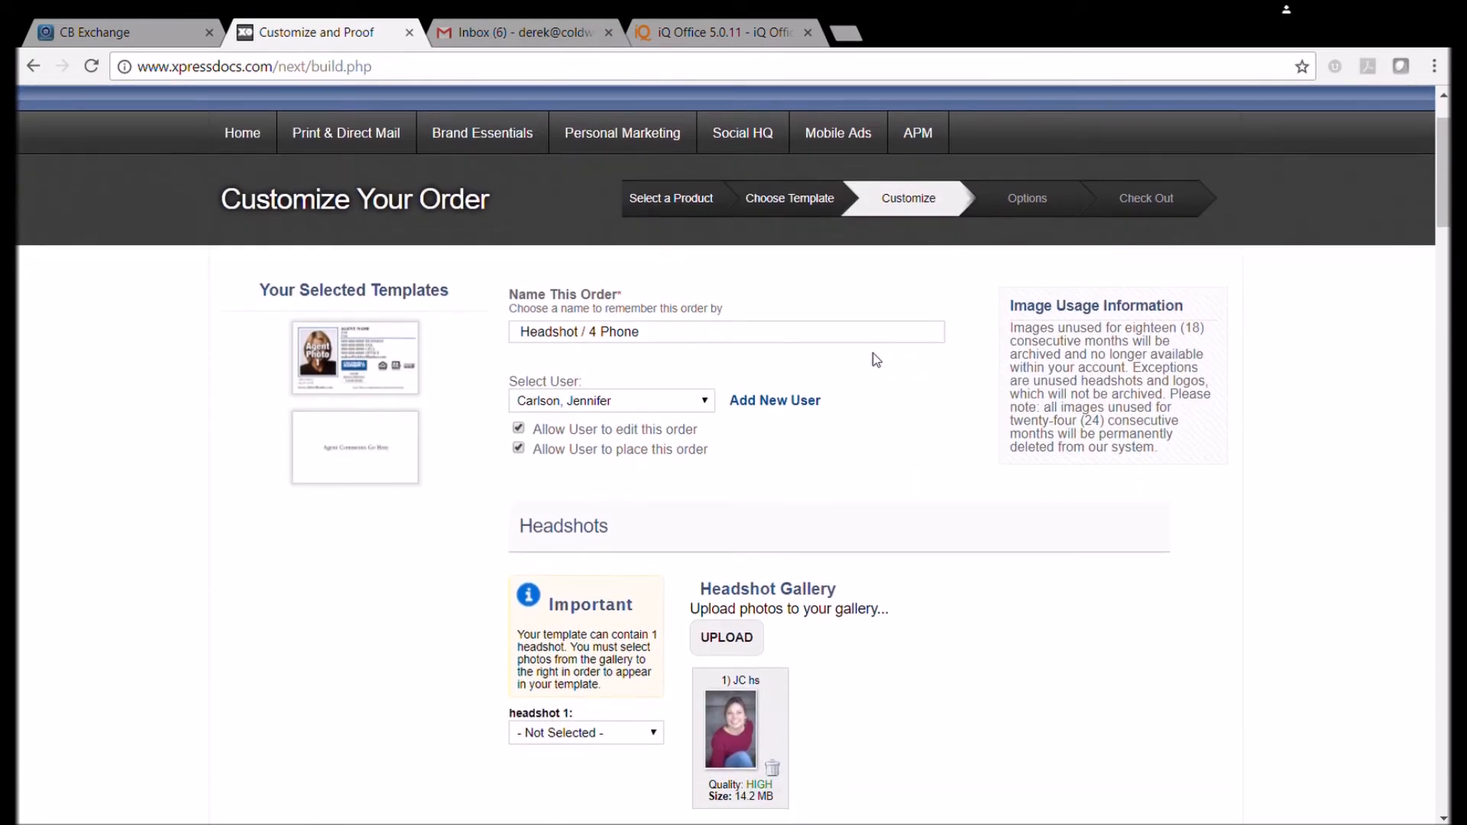
Replace the order name Headshot / 4 Phone with 'Business Card Sample'.
{"action": "triple_click", "coordinate": [657, 335]}
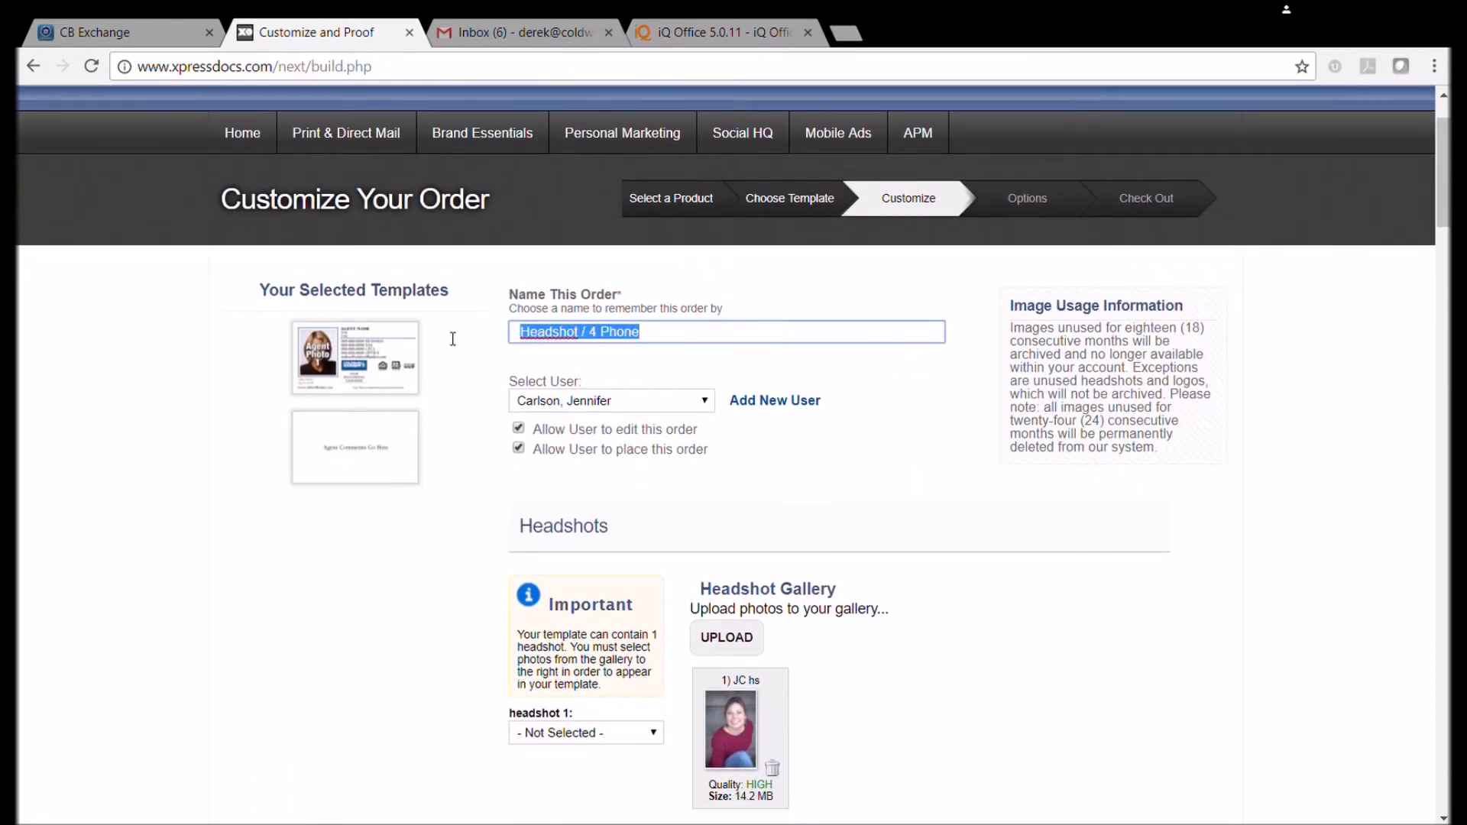
{"action": "type", "text": "Bu"}
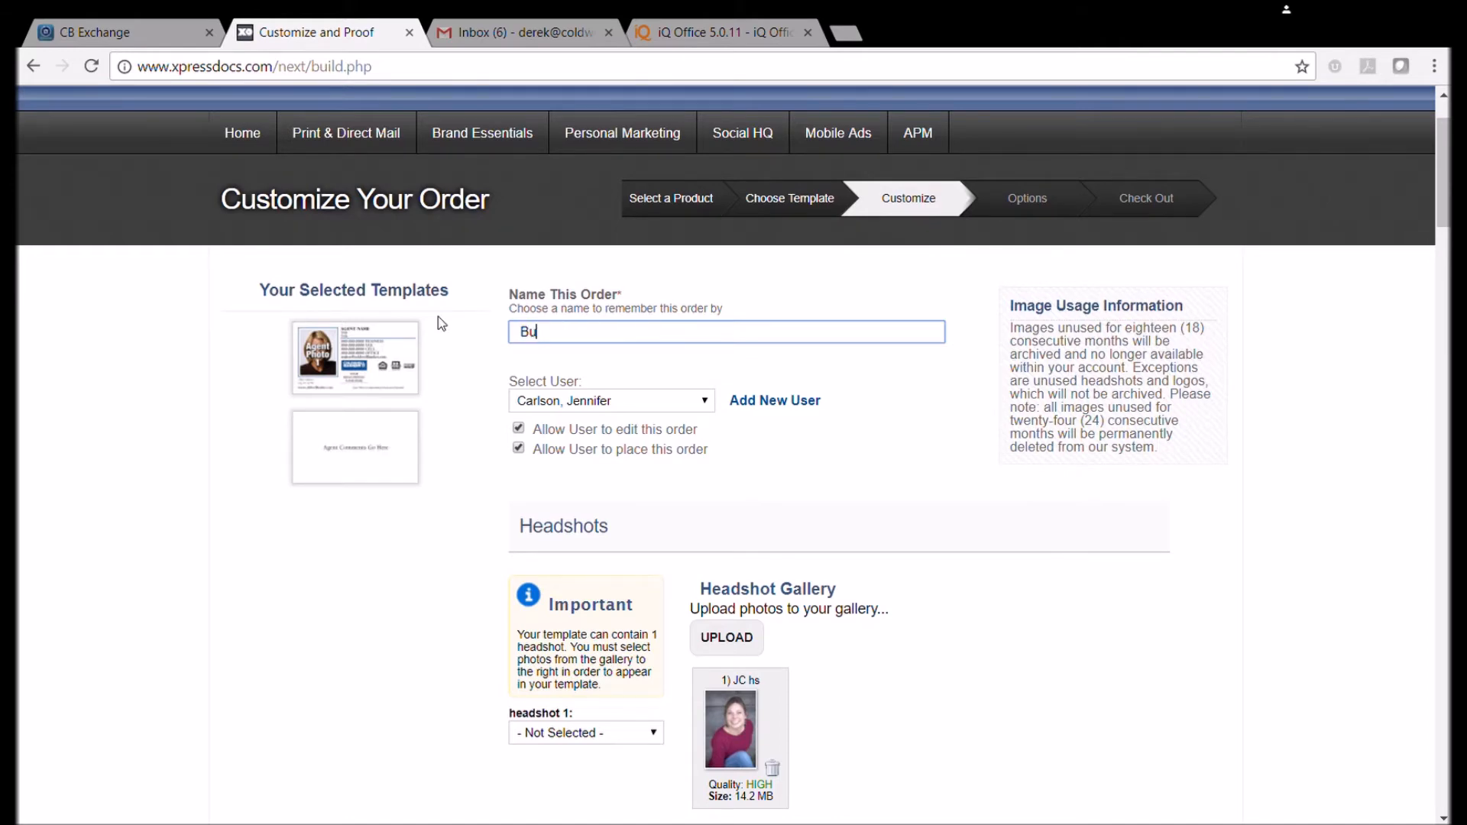
{"action": "type", "text": "sicness Card Sample"}
{"action": "left_click", "coordinate": [636, 414]}
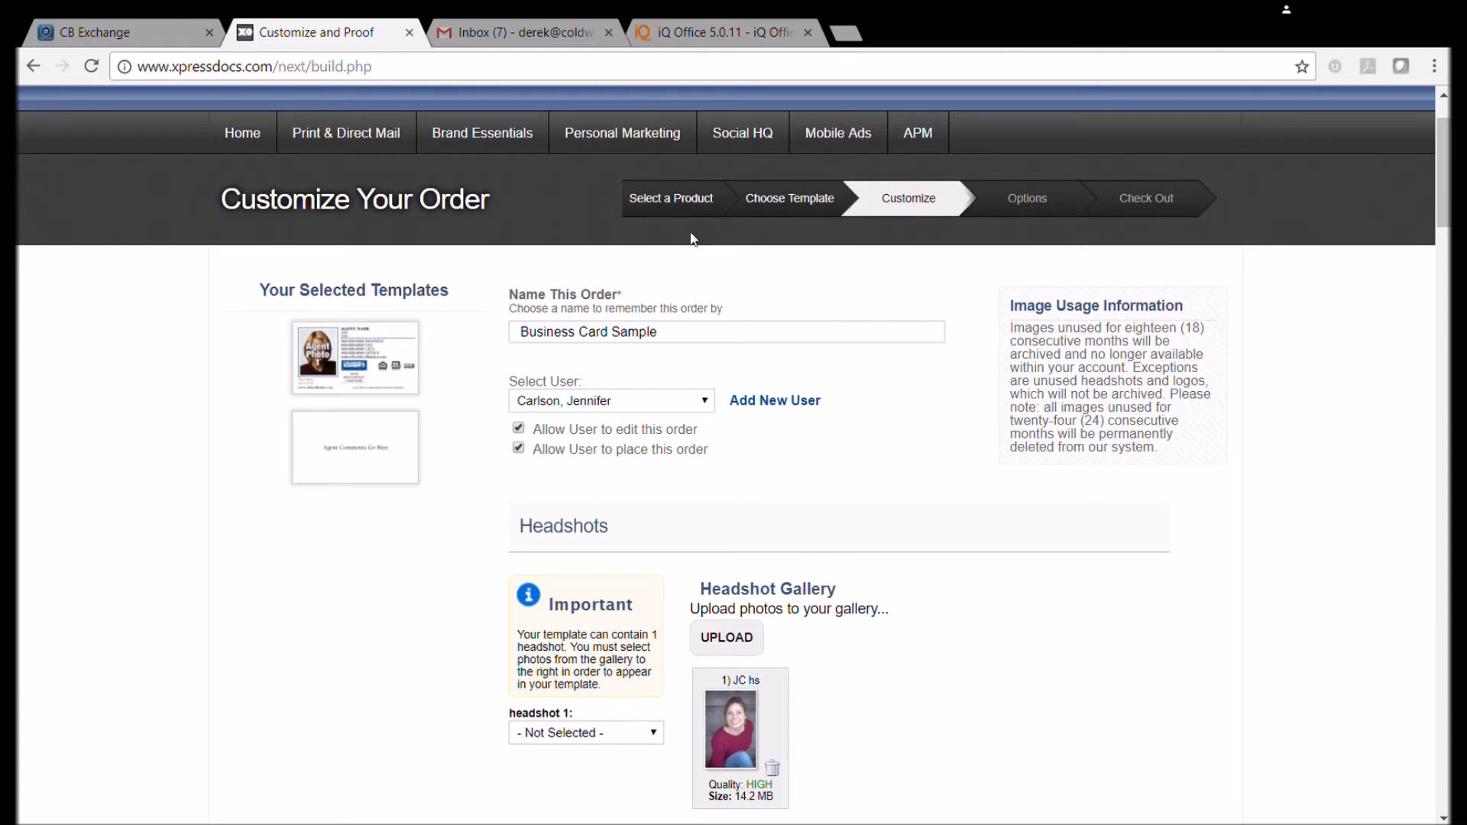
{"action": "scroll", "coordinate": [626, 405], "scroll_direction": "down", "scroll_amount": 1}
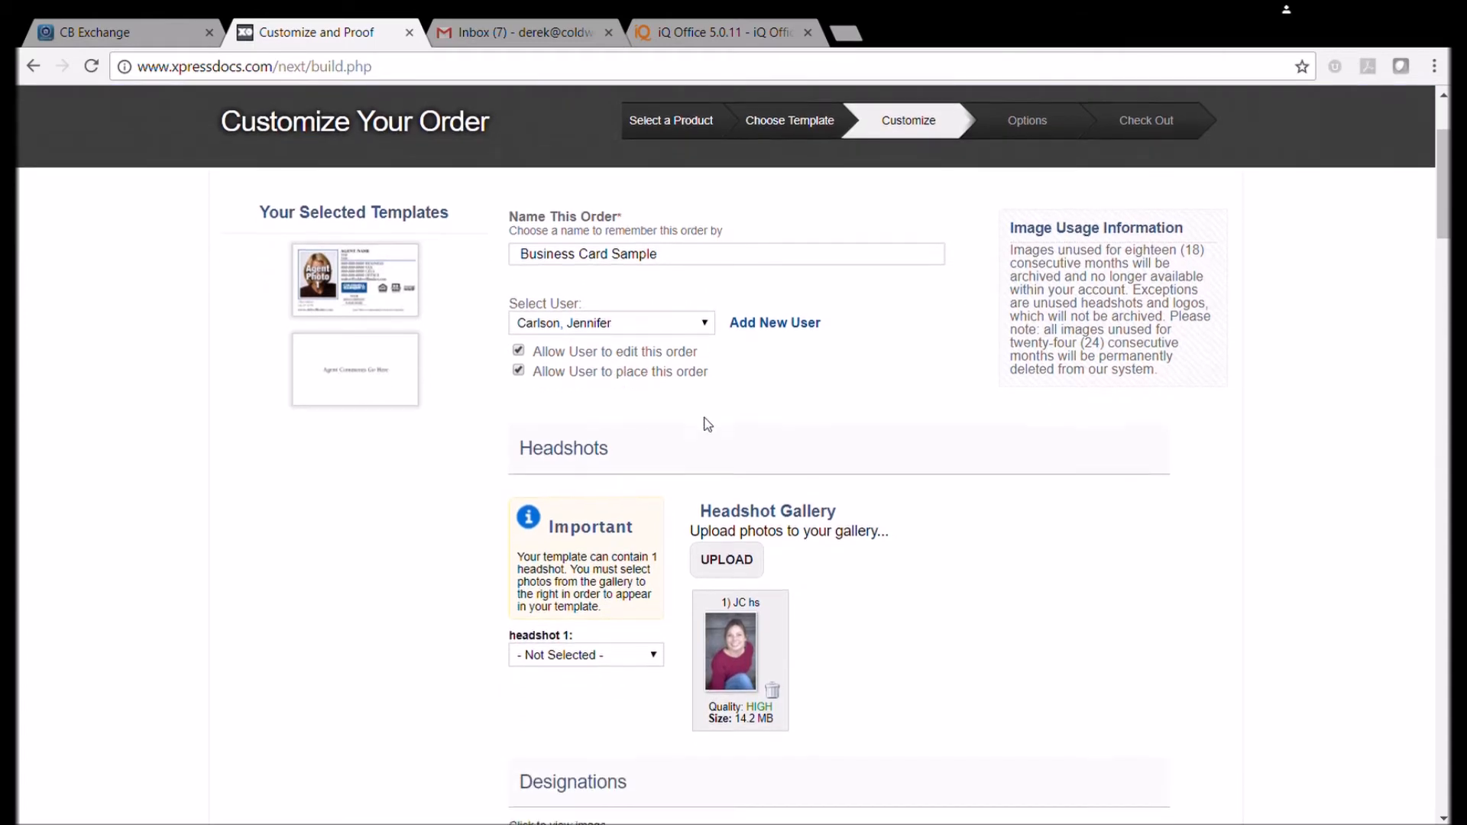
{"action": "scroll", "coordinate": [558, 644], "scroll_direction": "down", "scroll_amount": 1}
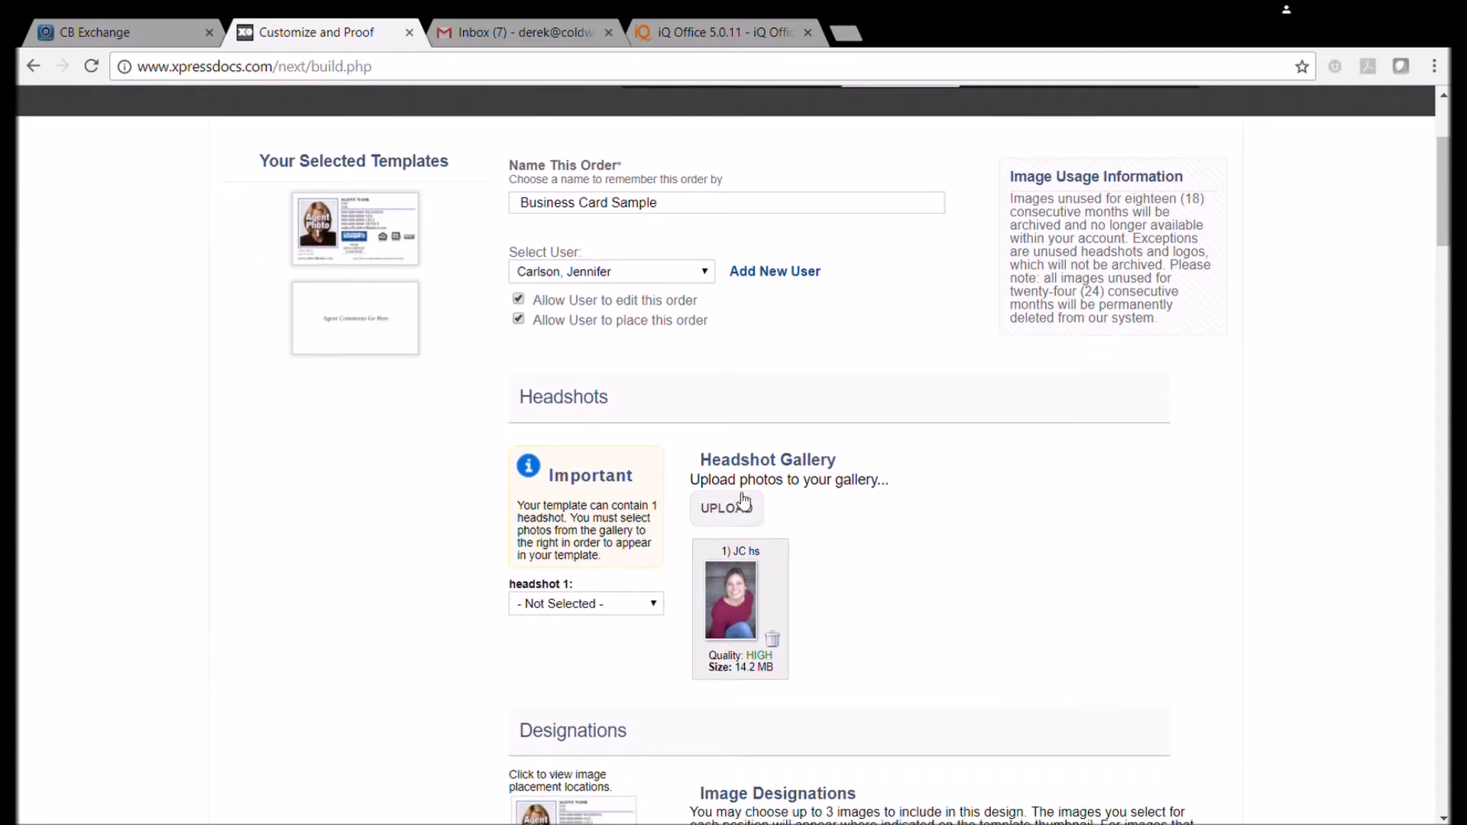
{"action": "scroll", "coordinate": [541, 394], "scroll_direction": "down", "scroll_amount": 1}
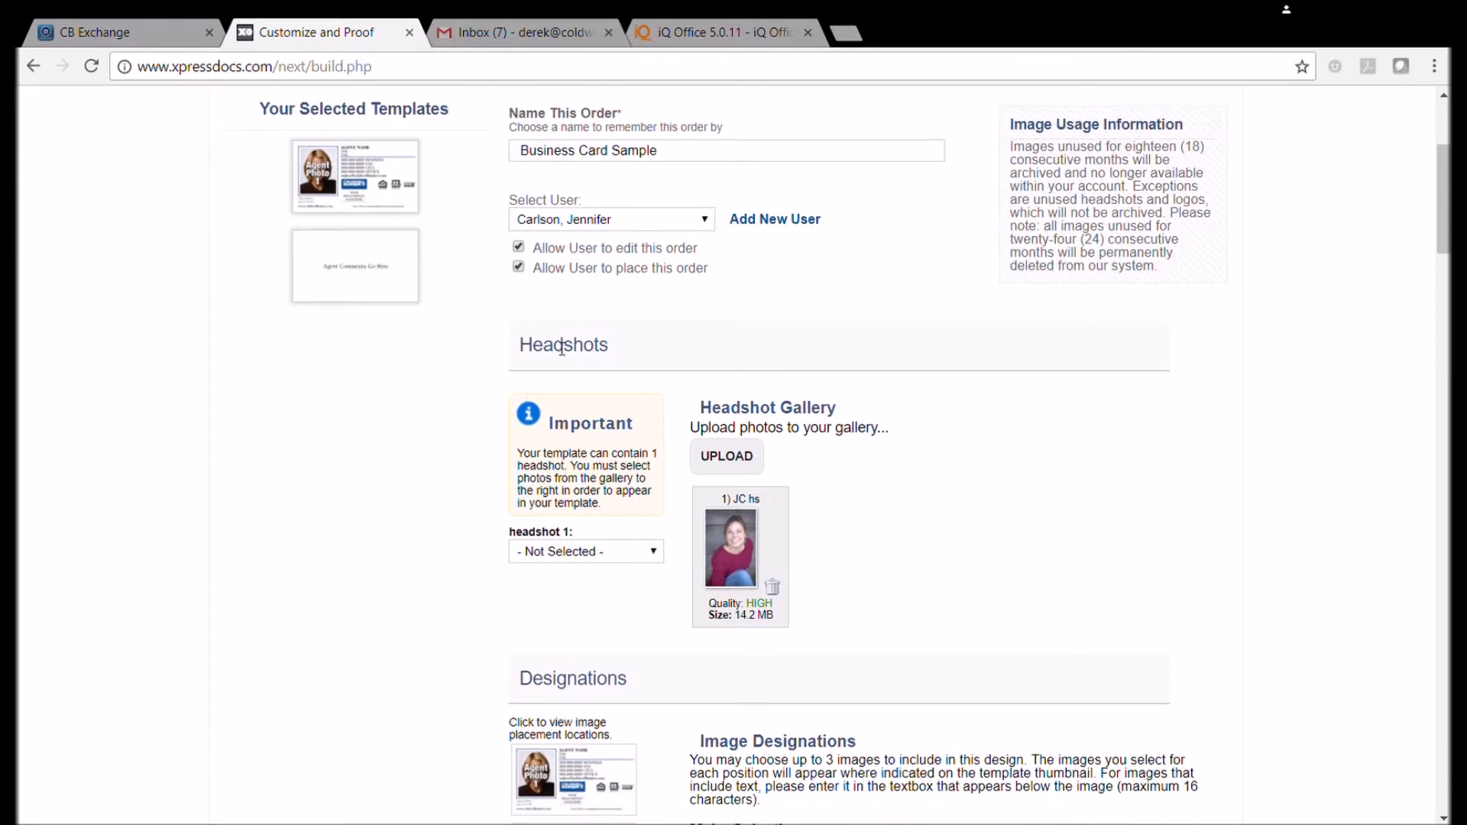
{"action": "scroll", "coordinate": [567, 359], "scroll_direction": "up", "scroll_amount": 1}
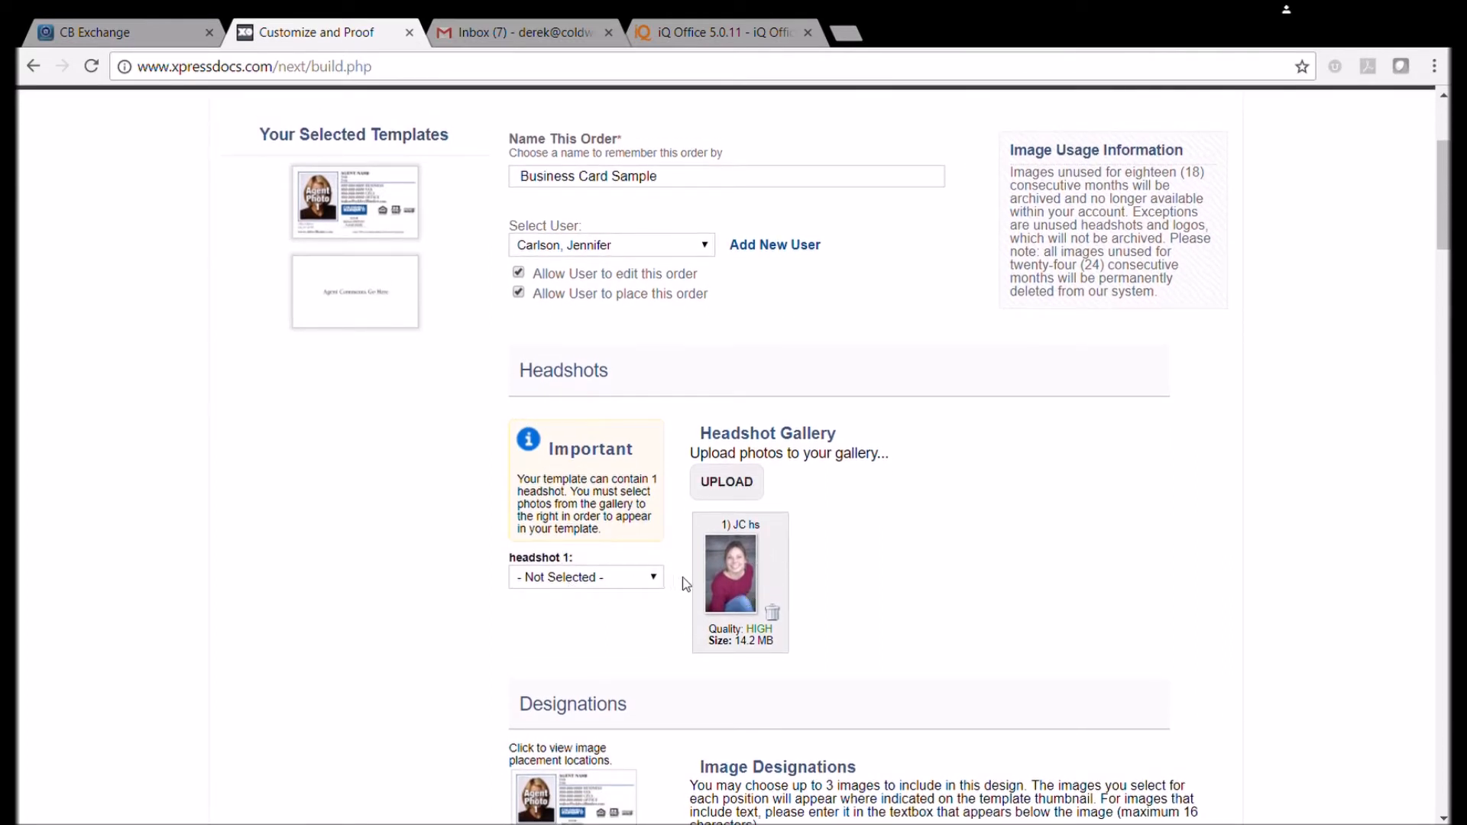
{"action": "left_click", "coordinate": [735, 489]}
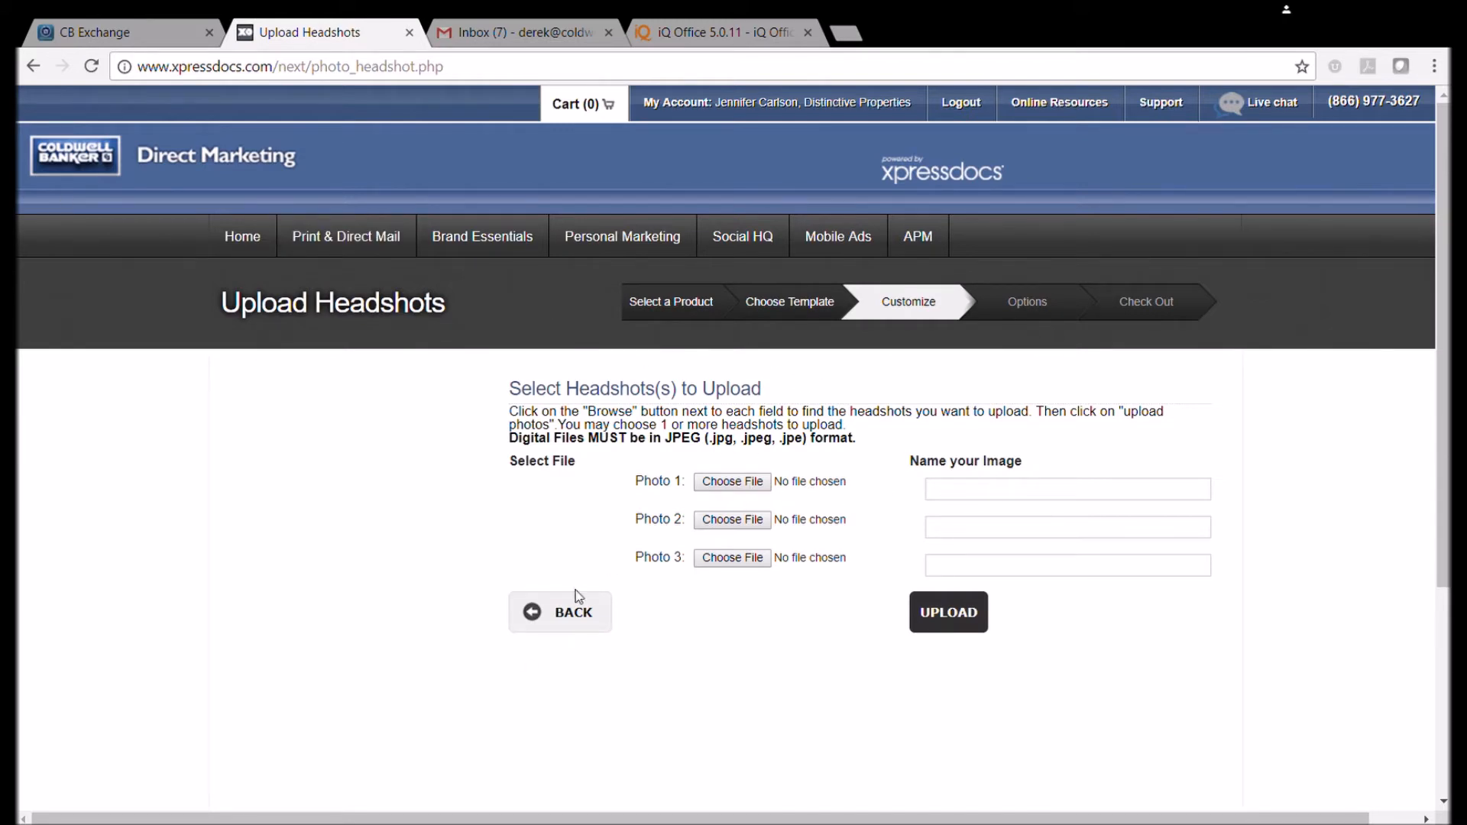
{"action": "left_click", "coordinate": [567, 620]}
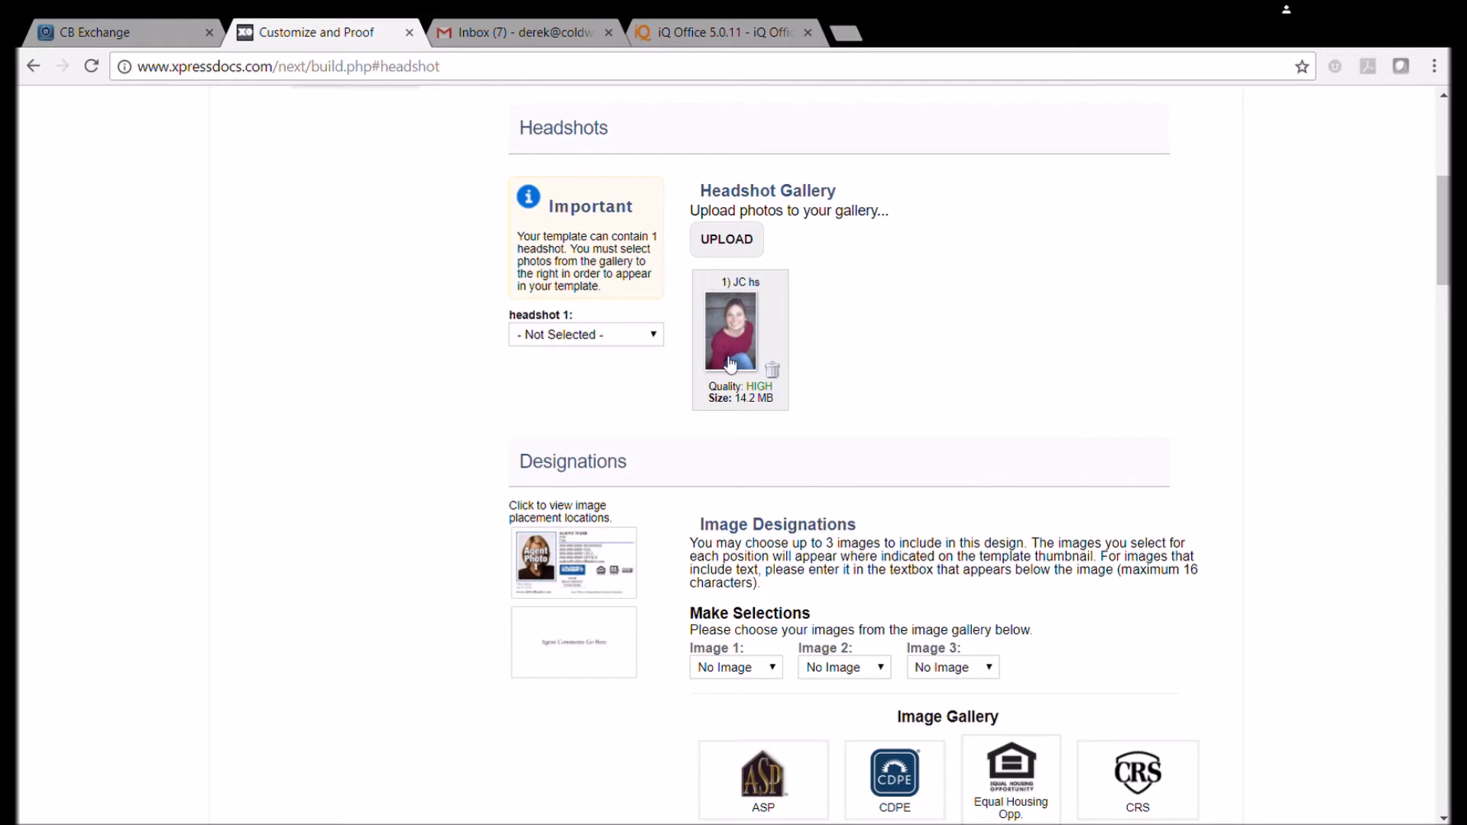
Set headshot 1 to the uploaded gallery photo and browse the designation logos.
{"action": "left_click", "coordinate": [657, 338]}
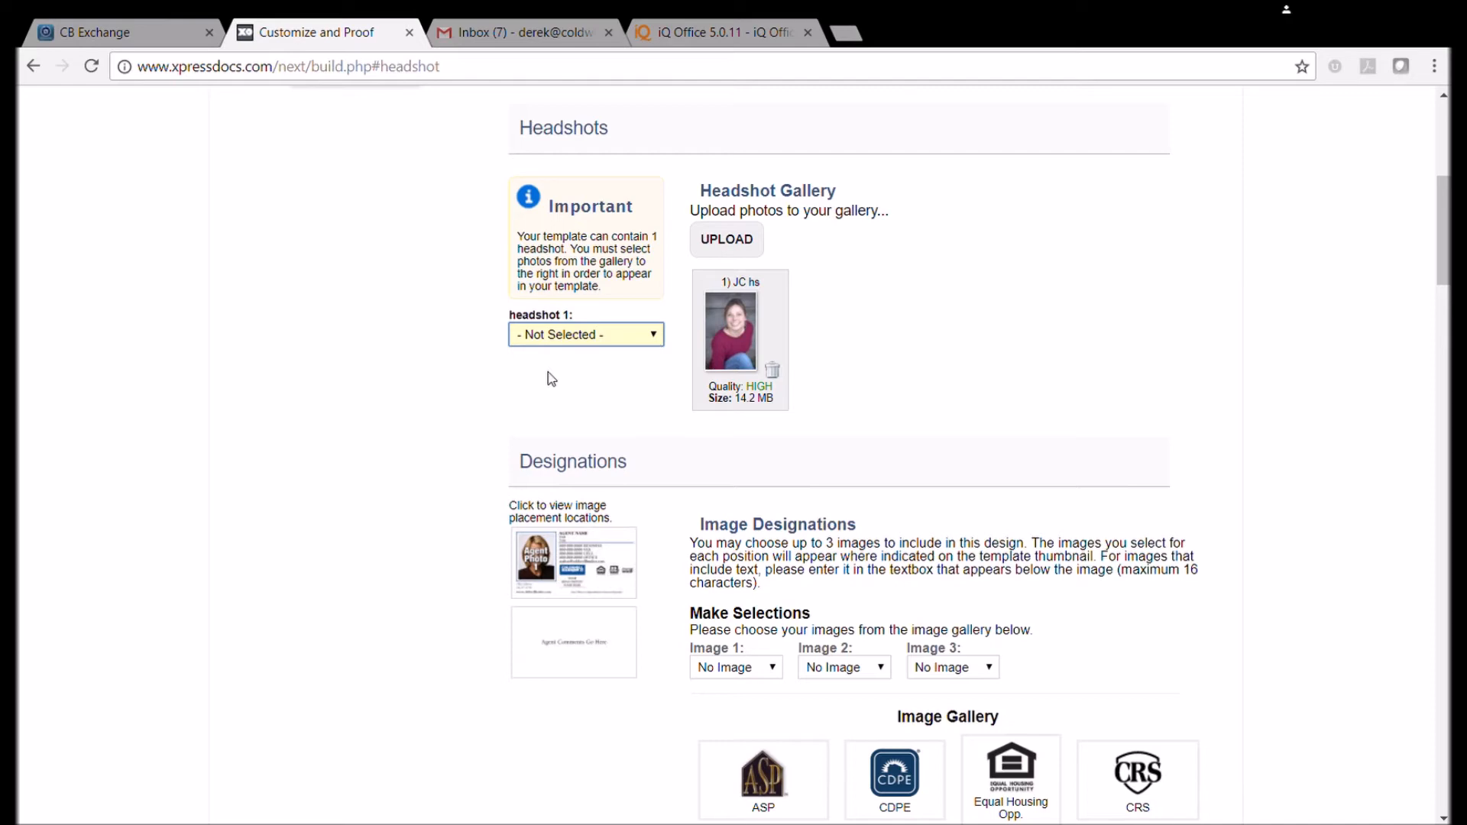
{"action": "key", "text": "Down"}
{"action": "scroll", "coordinate": [569, 377], "scroll_direction": "down", "scroll_amount": 3}
{"action": "scroll", "coordinate": [714, 370], "scroll_direction": "down", "scroll_amount": 1}
{"action": "scroll", "coordinate": [589, 341], "scroll_direction": "up", "scroll_amount": 1}
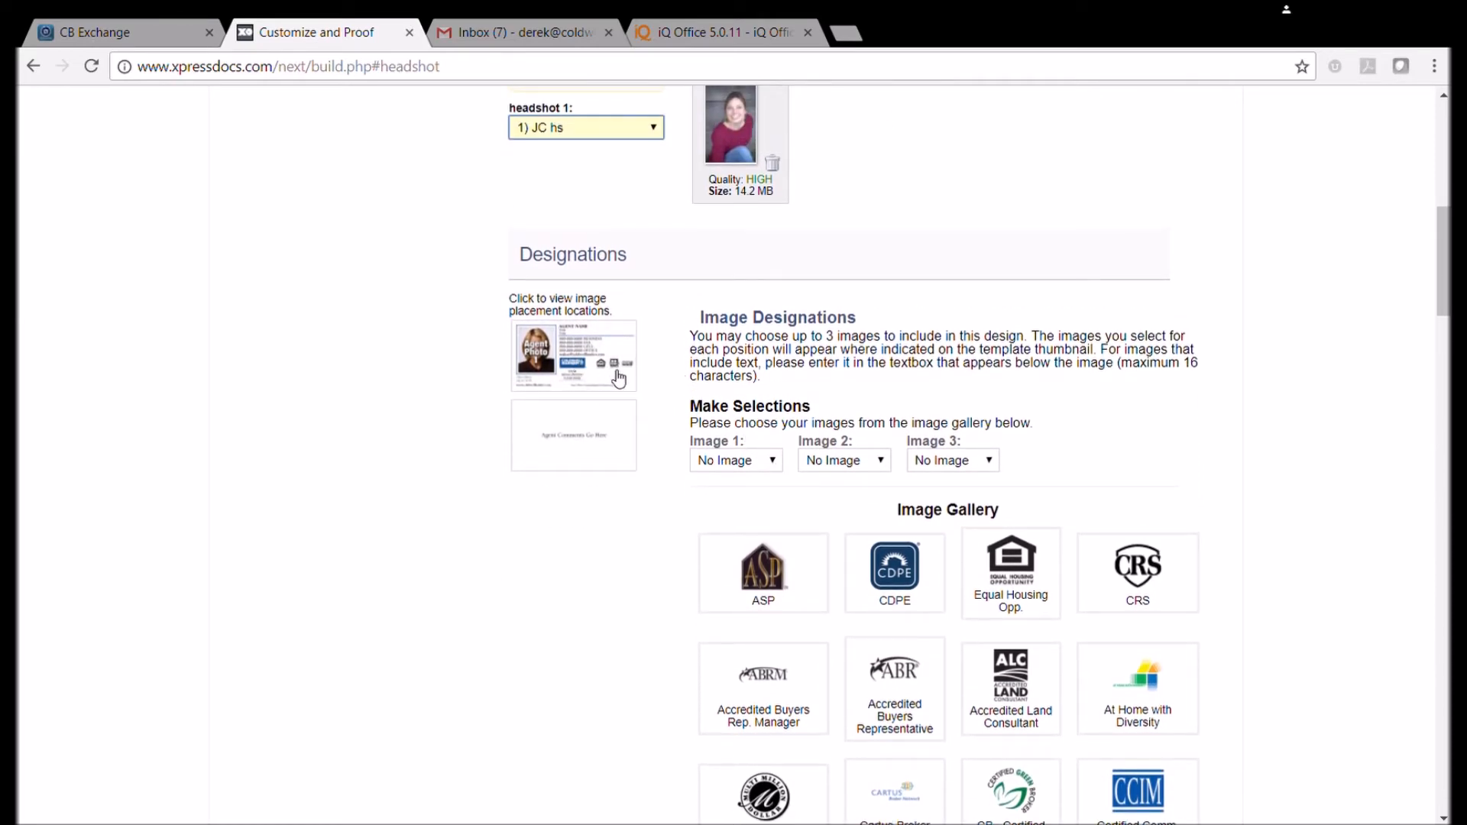
{"action": "scroll", "coordinate": [938, 526], "scroll_direction": "down", "scroll_amount": 7}
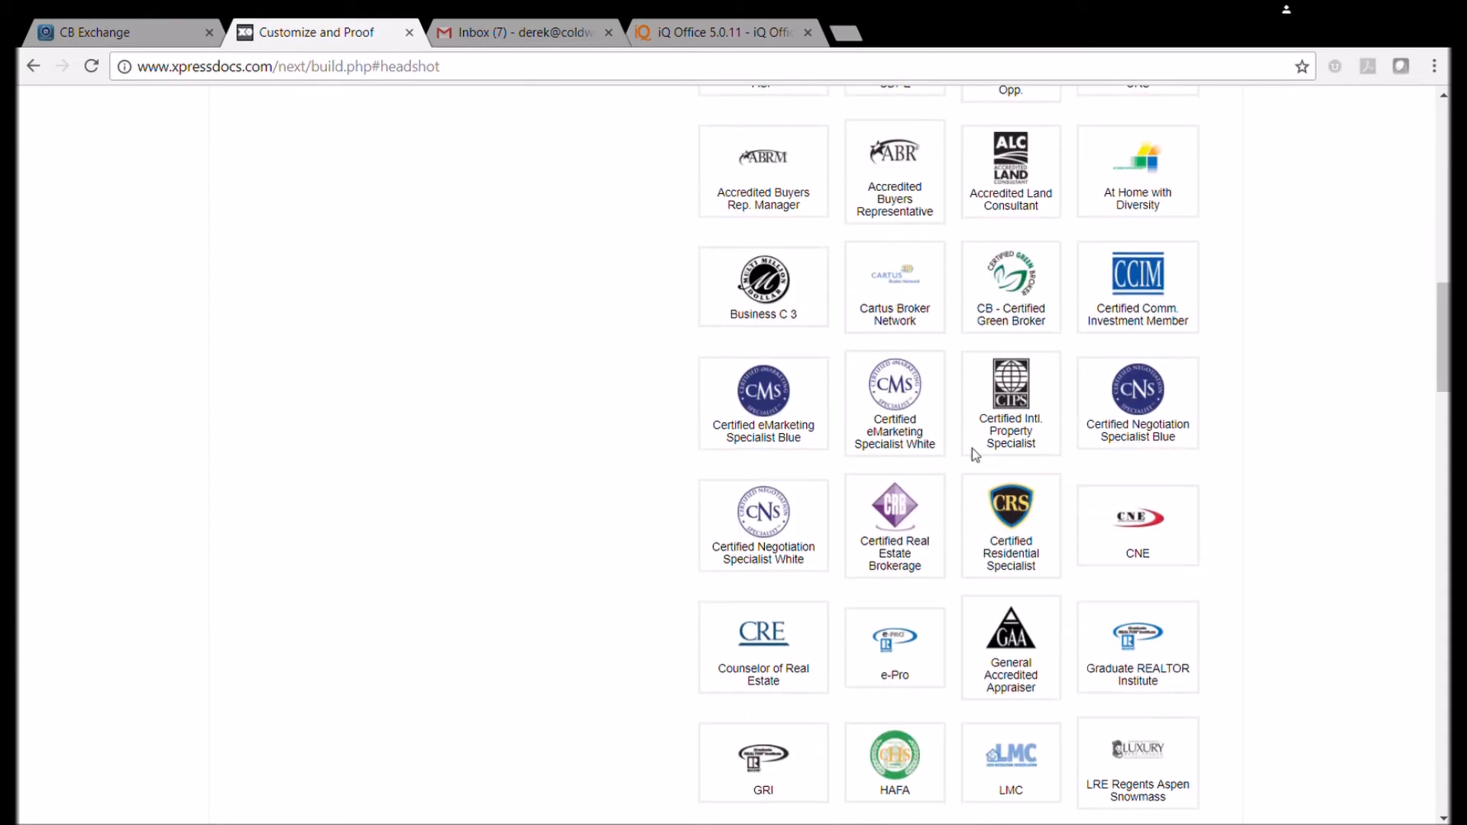
{"action": "scroll", "coordinate": [1101, 552], "scroll_direction": "down", "scroll_amount": 20}
{"action": "scroll", "coordinate": [1102, 553], "scroll_direction": "up", "scroll_amount": 15}
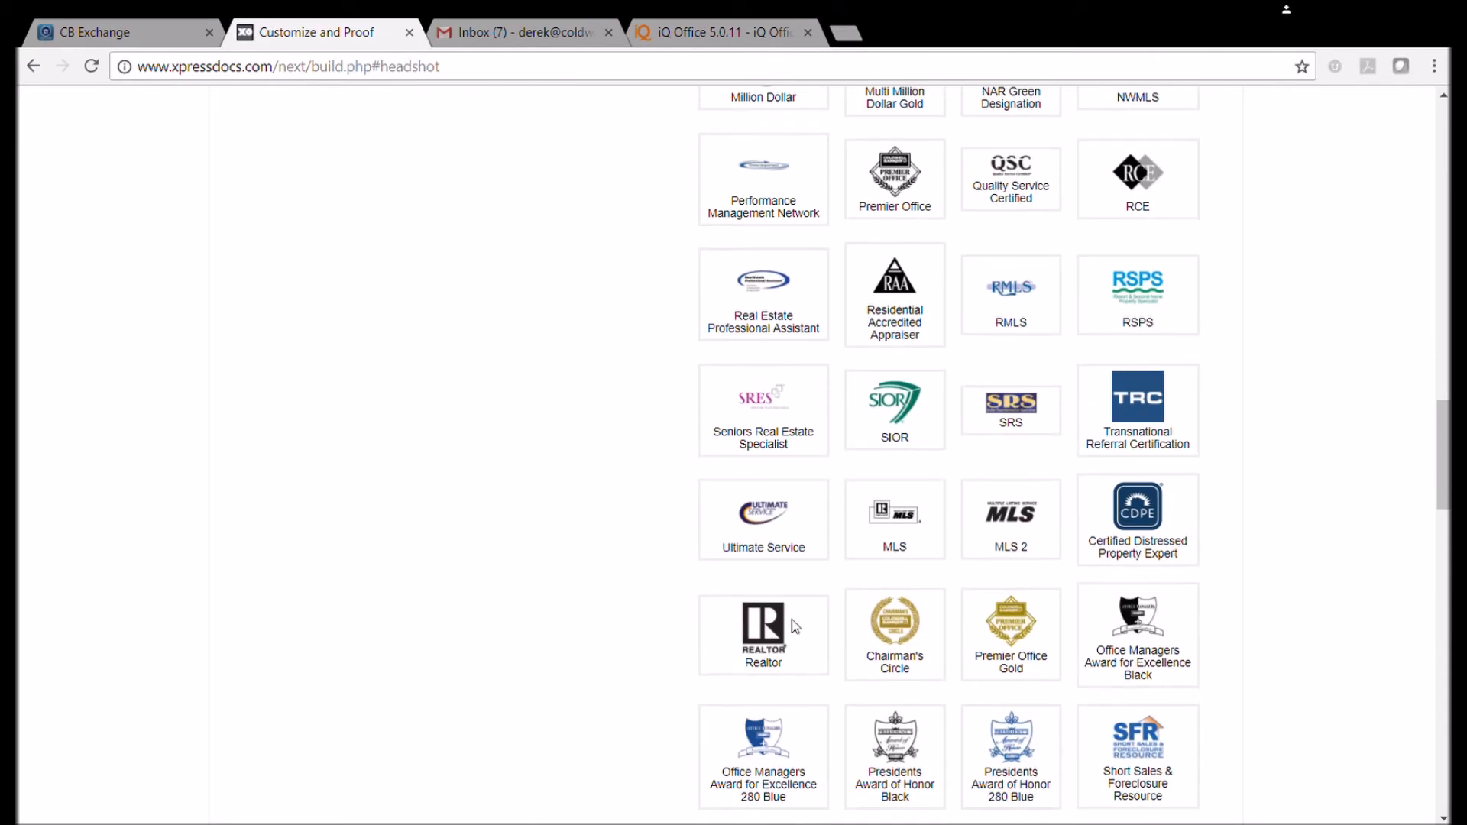
{"action": "scroll", "coordinate": [761, 506], "scroll_direction": "up", "scroll_amount": 10}
{"action": "scroll", "coordinate": [748, 495], "scroll_direction": "up", "scroll_amount": 8}
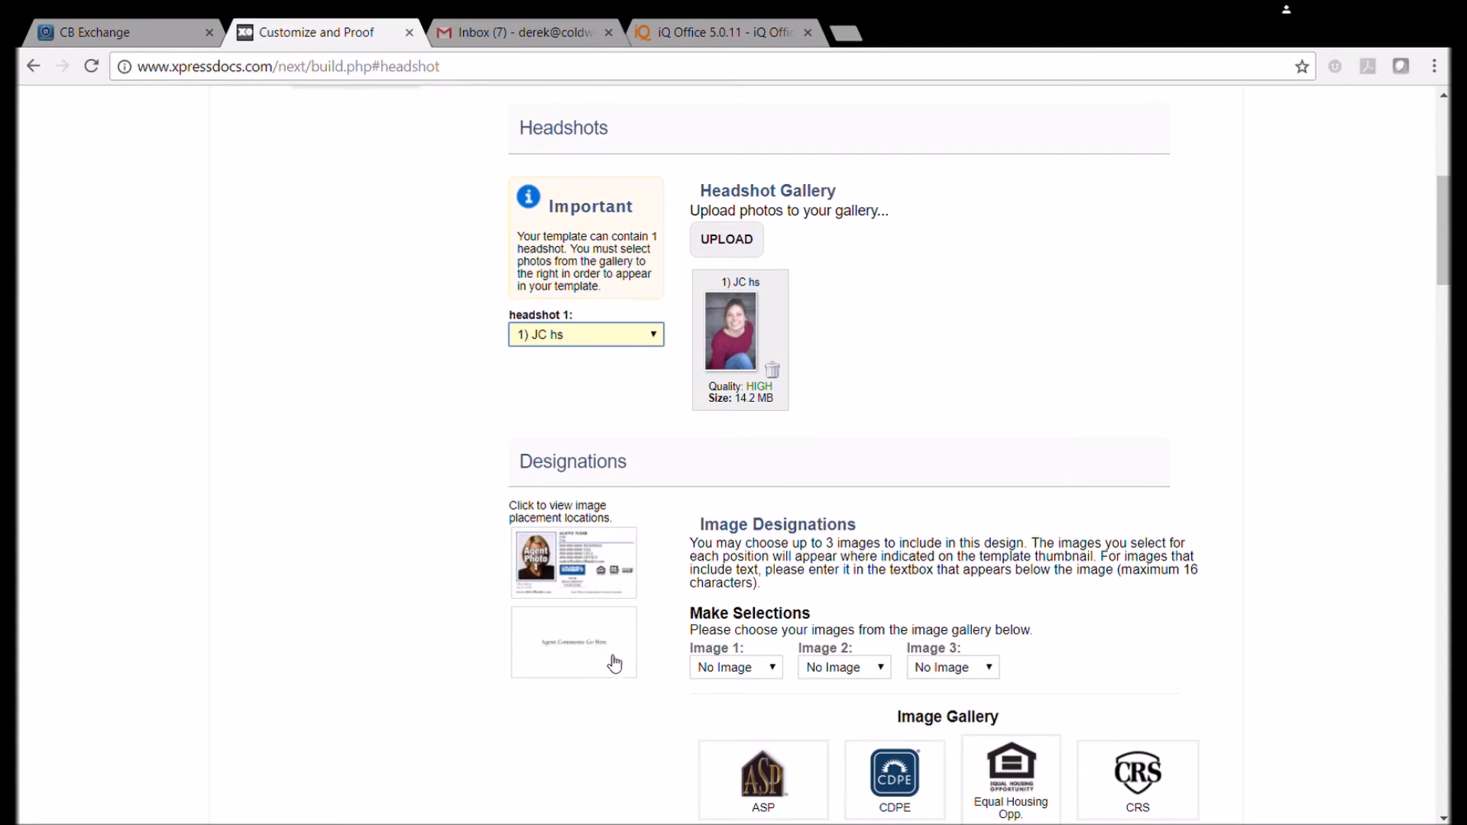
Fill in the agent's name, titles Office Manager and Assistant Broker, and phone number.
{"action": "scroll", "coordinate": [790, 672], "scroll_direction": "down", "scroll_amount": 15}
{"action": "left_click", "coordinate": [639, 342]}
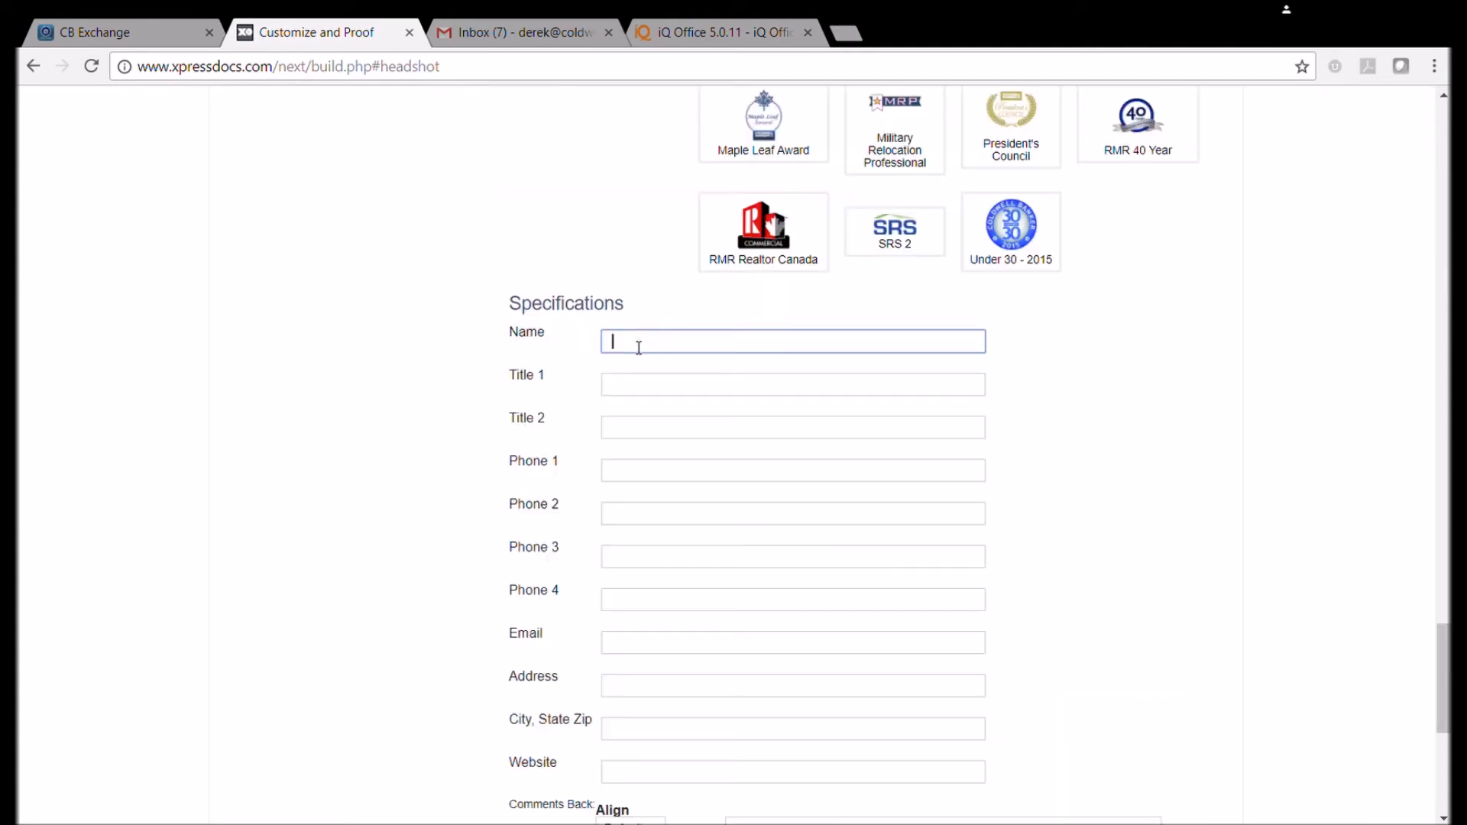
{"action": "key", "text": "Tab"}
{"action": "type", "text": "Office M"}
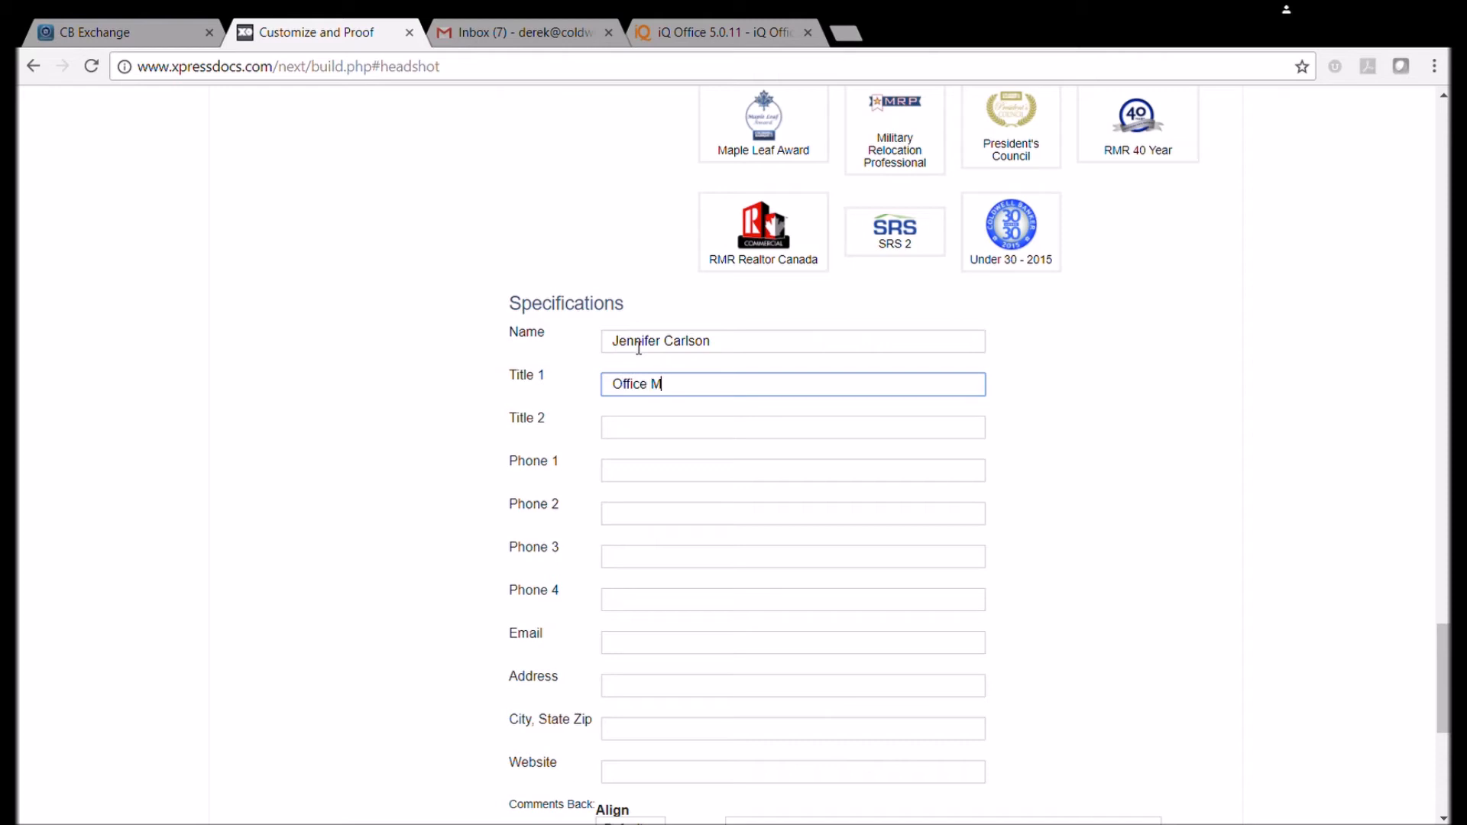
{"action": "type", "text": "anager"}
{"action": "key", "text": "Tab"}
{"action": "type", "text": "Assistna"}
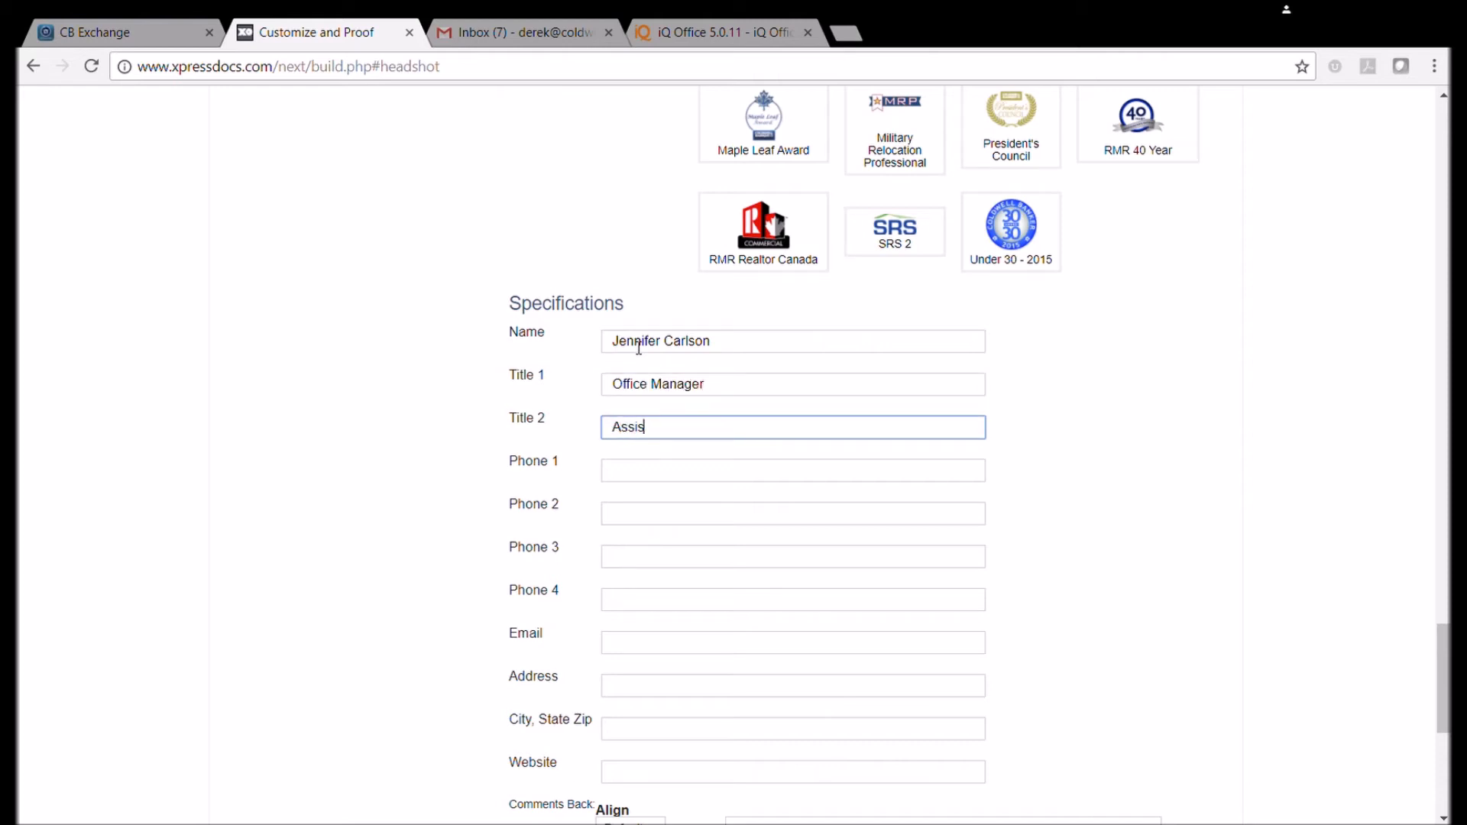
{"action": "key", "text": "BackSpace"}
{"action": "key", "text": "BackSpace"}
{"action": "type", "text": "ant Broker"}
{"action": "key", "text": "Tab"}
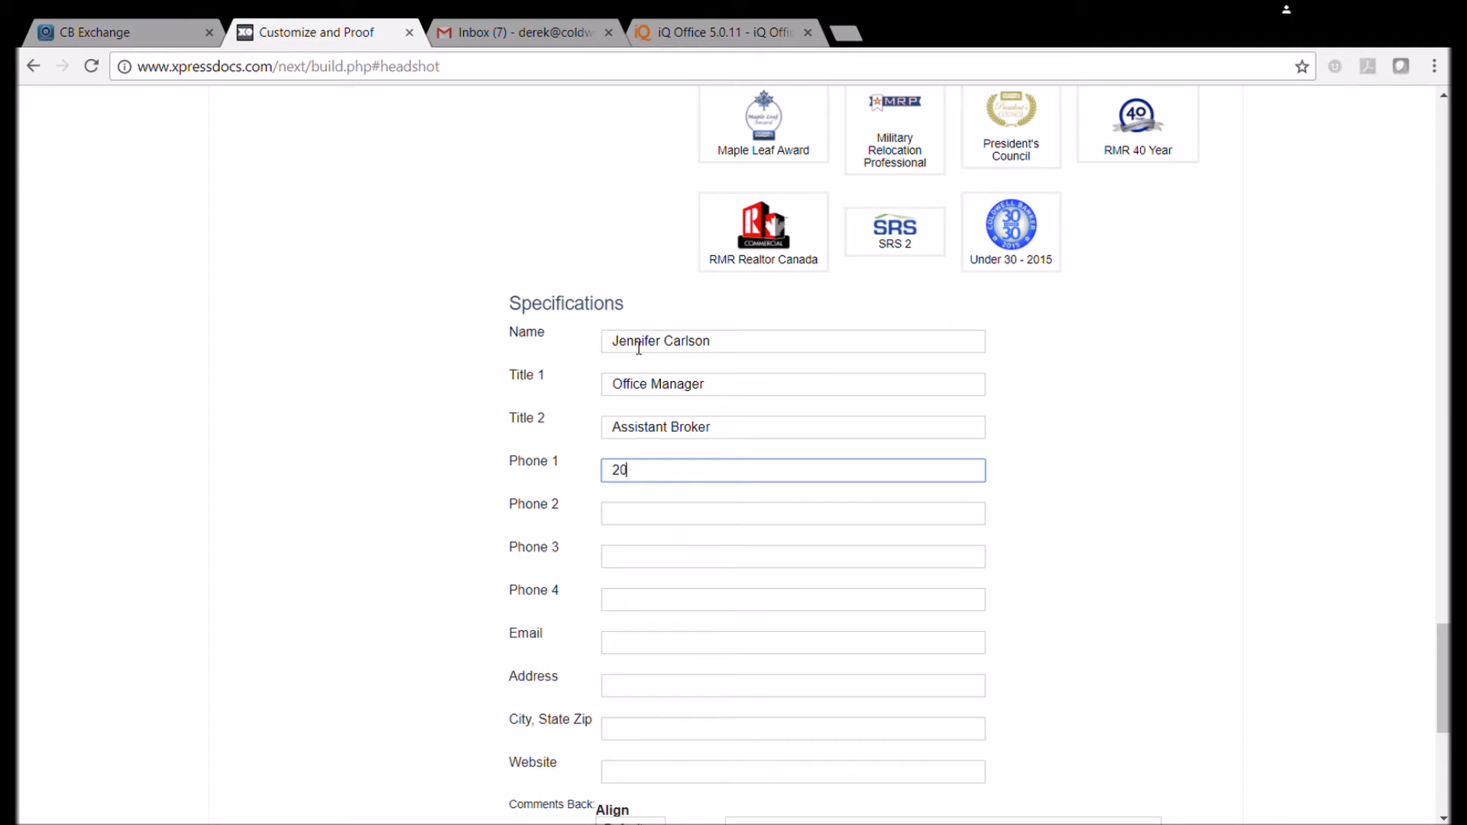
{"action": "scroll", "coordinate": [639, 531], "scroll_direction": "down", "scroll_amount": 2}
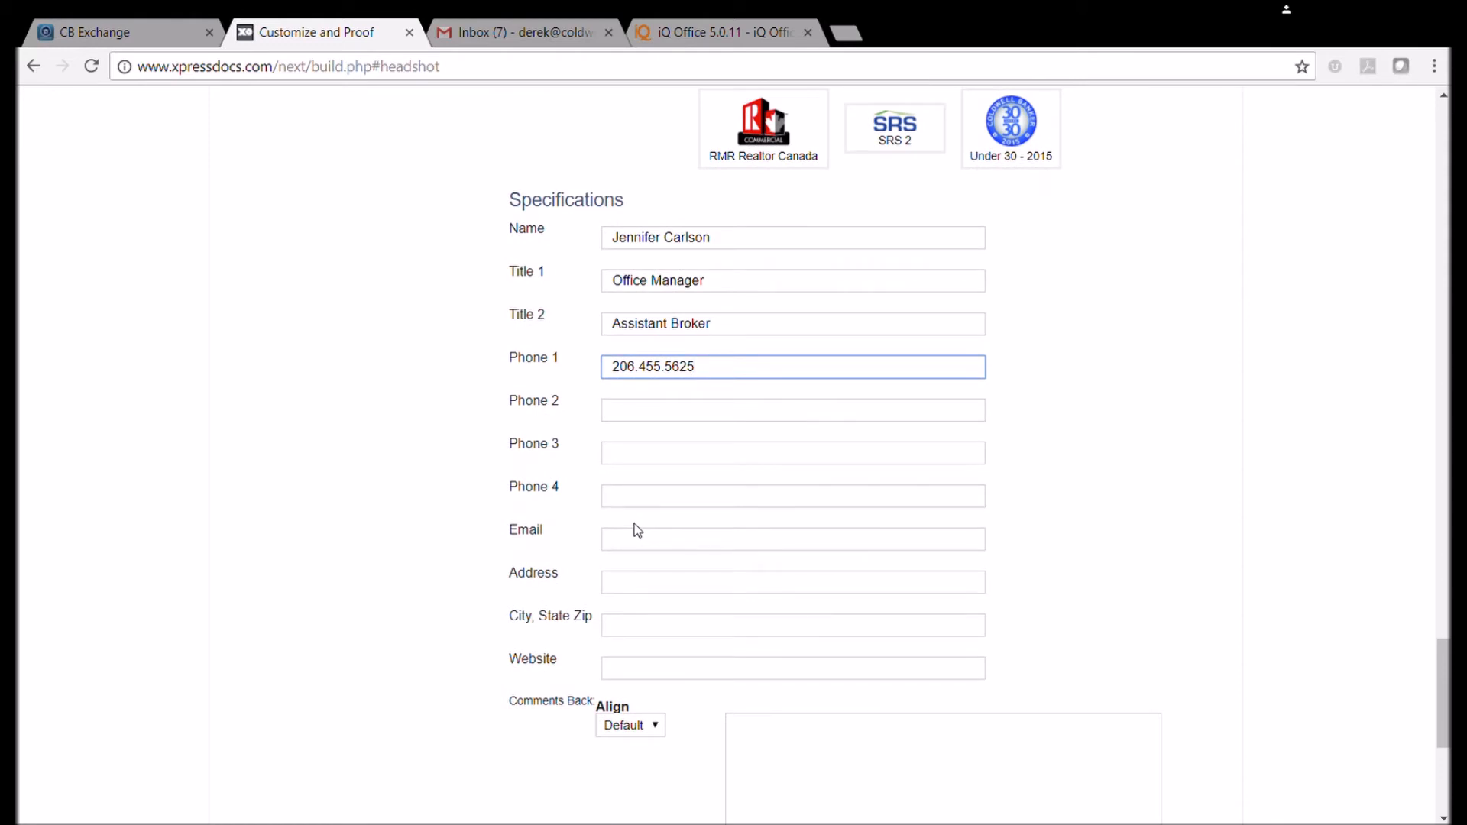
{"action": "left_click", "coordinate": [632, 541]}
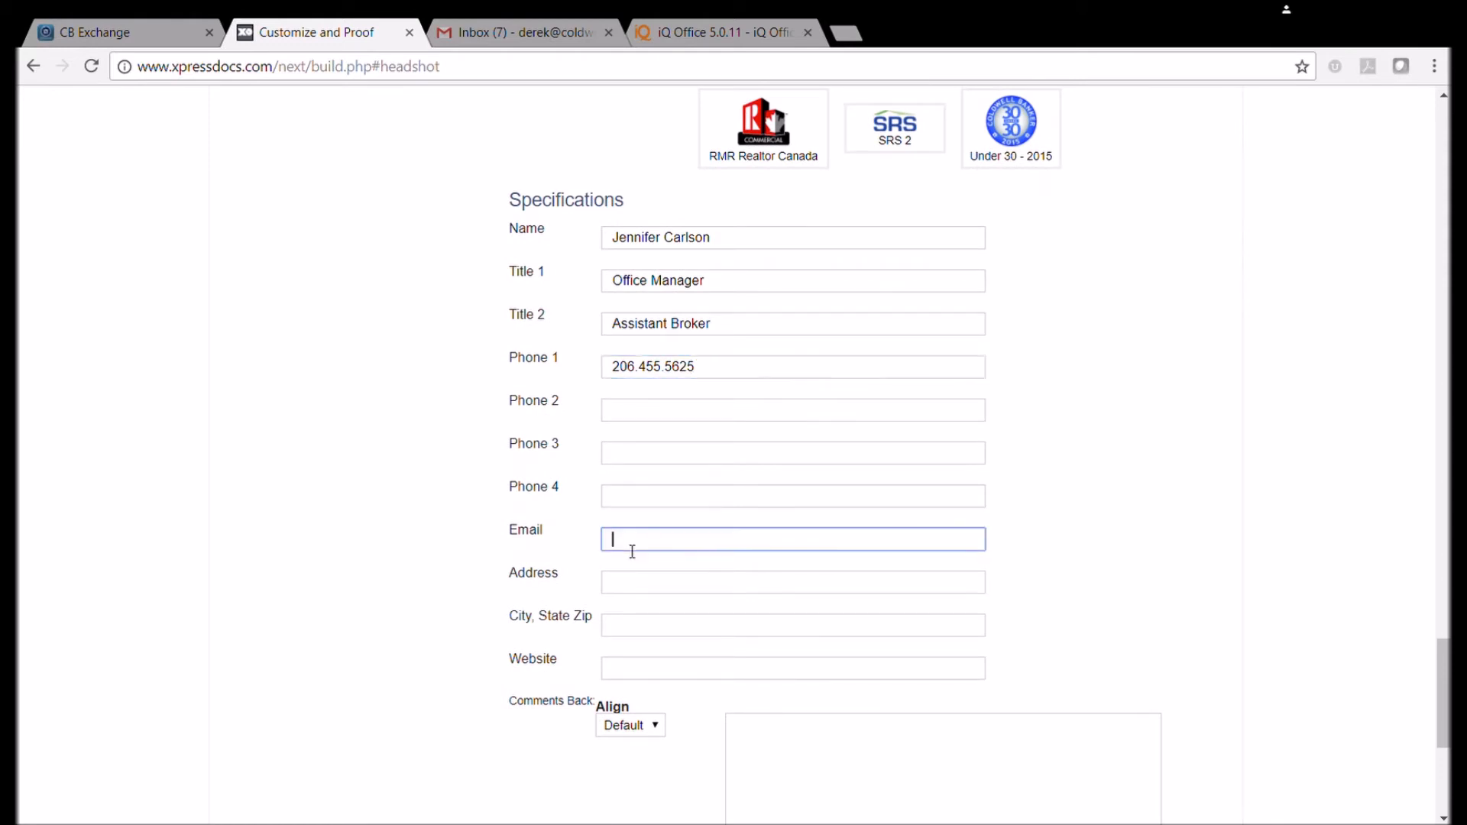
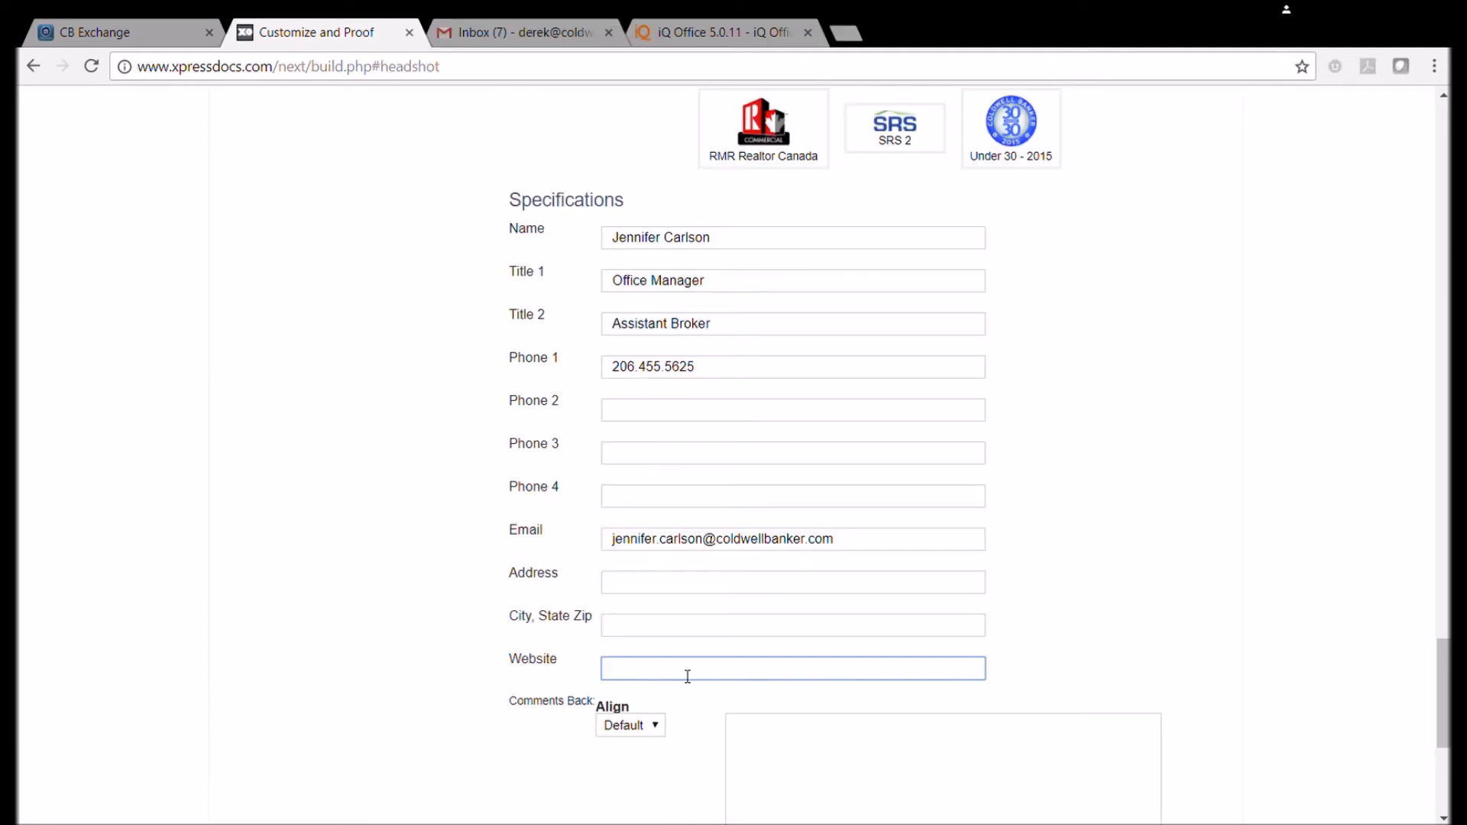
{"action": "type", "text": "www.isellsunvalley.com"}
{"action": "scroll", "coordinate": [699, 690], "scroll_direction": "down", "scroll_amount": 3}
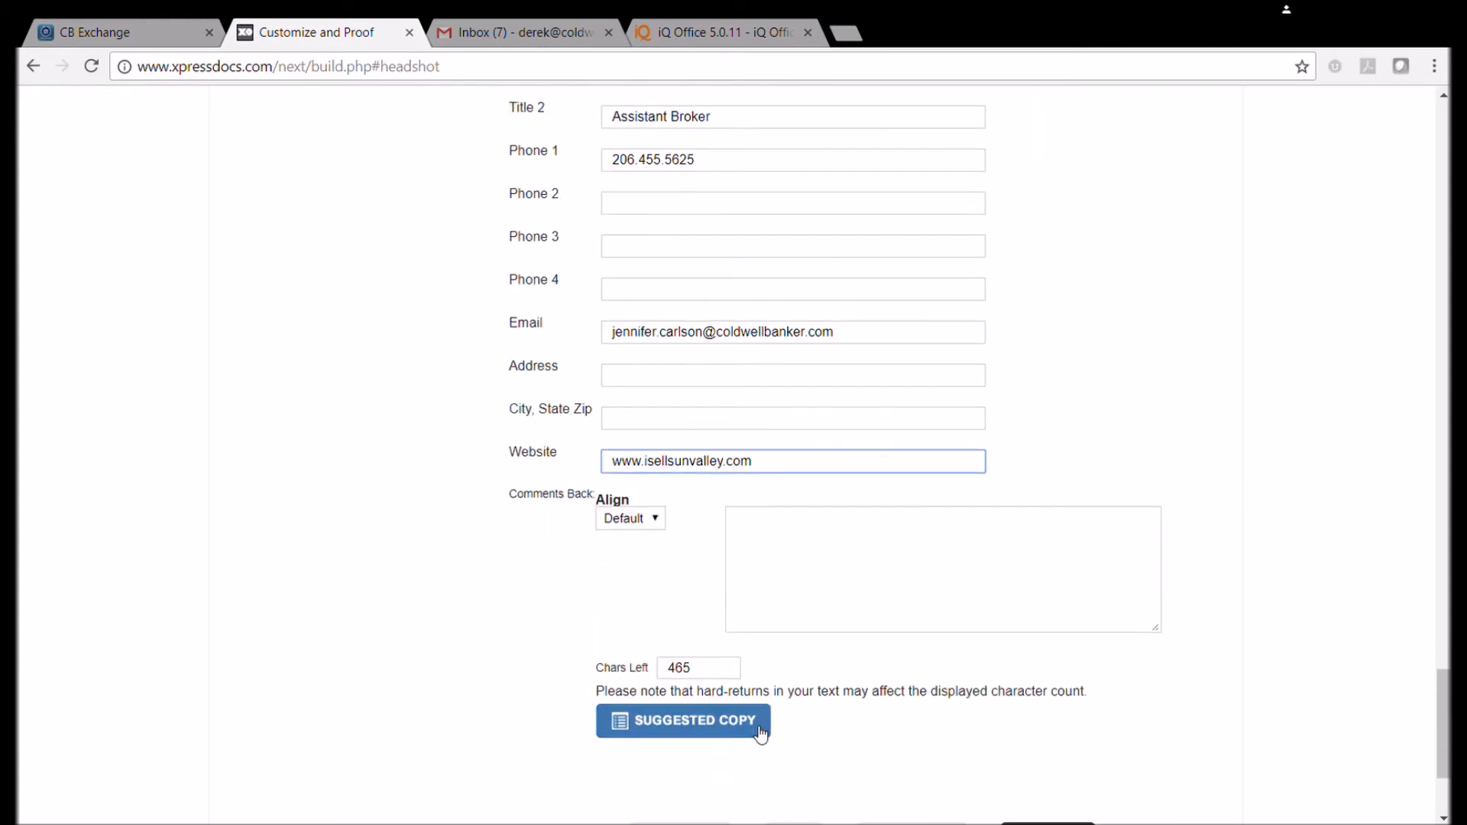
Leave Comments Back empty after clearing test text, and save the card specifications.
{"action": "left_click", "coordinate": [793, 540]}
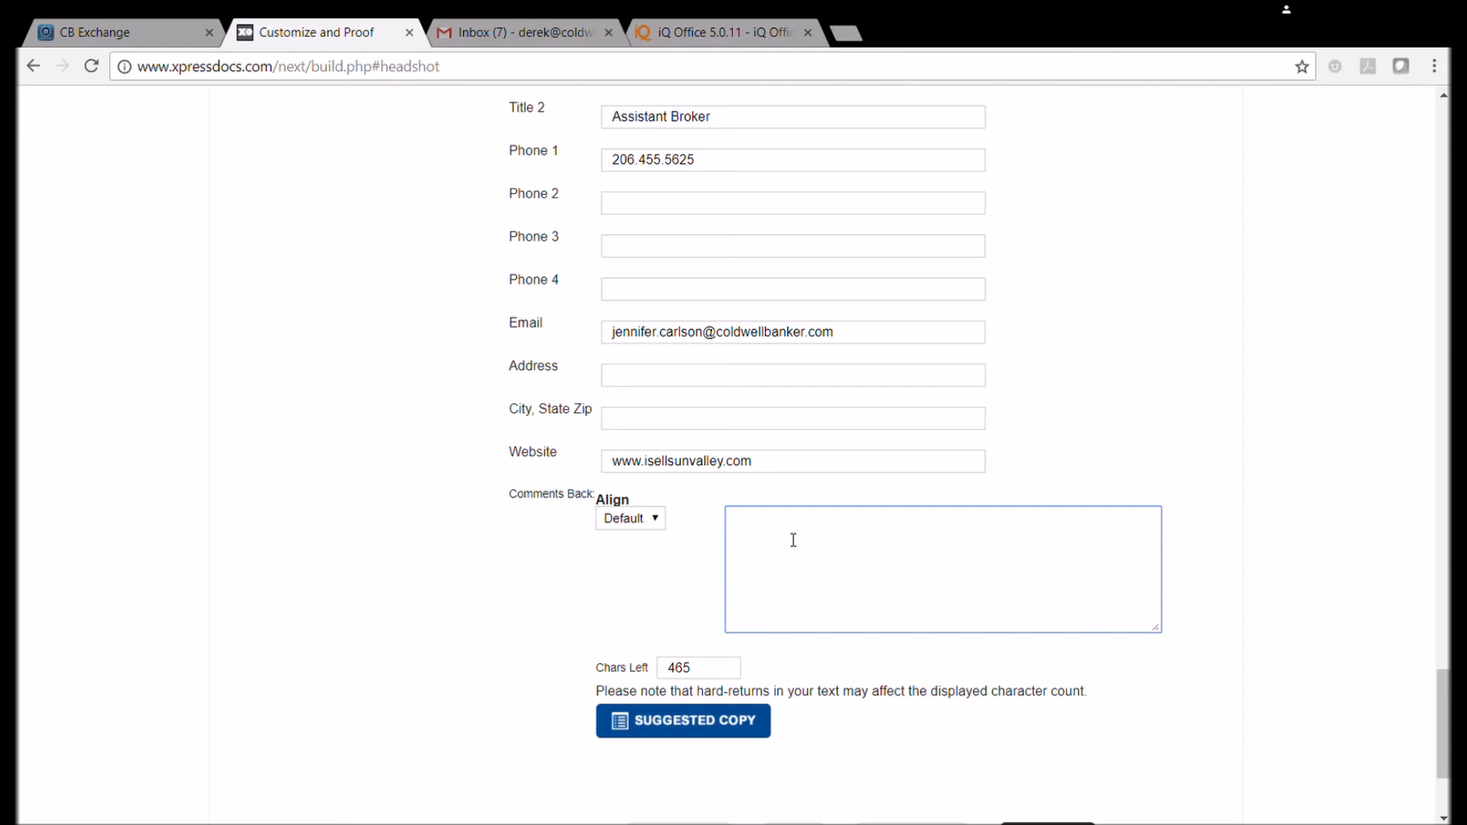
{"action": "scroll", "coordinate": [874, 537], "scroll_direction": "down", "scroll_amount": 2}
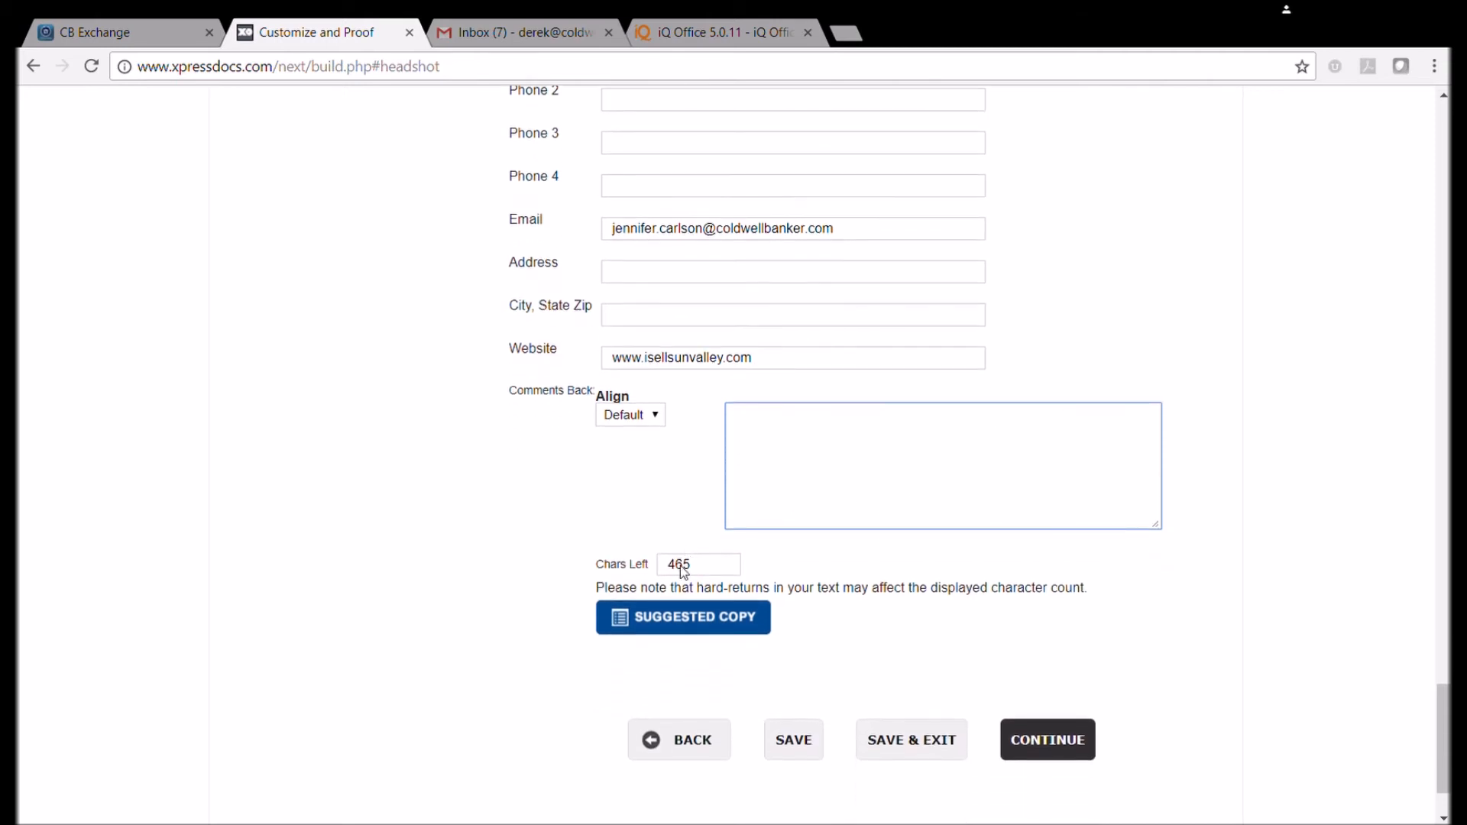
{"action": "left_click", "coordinate": [700, 567]}
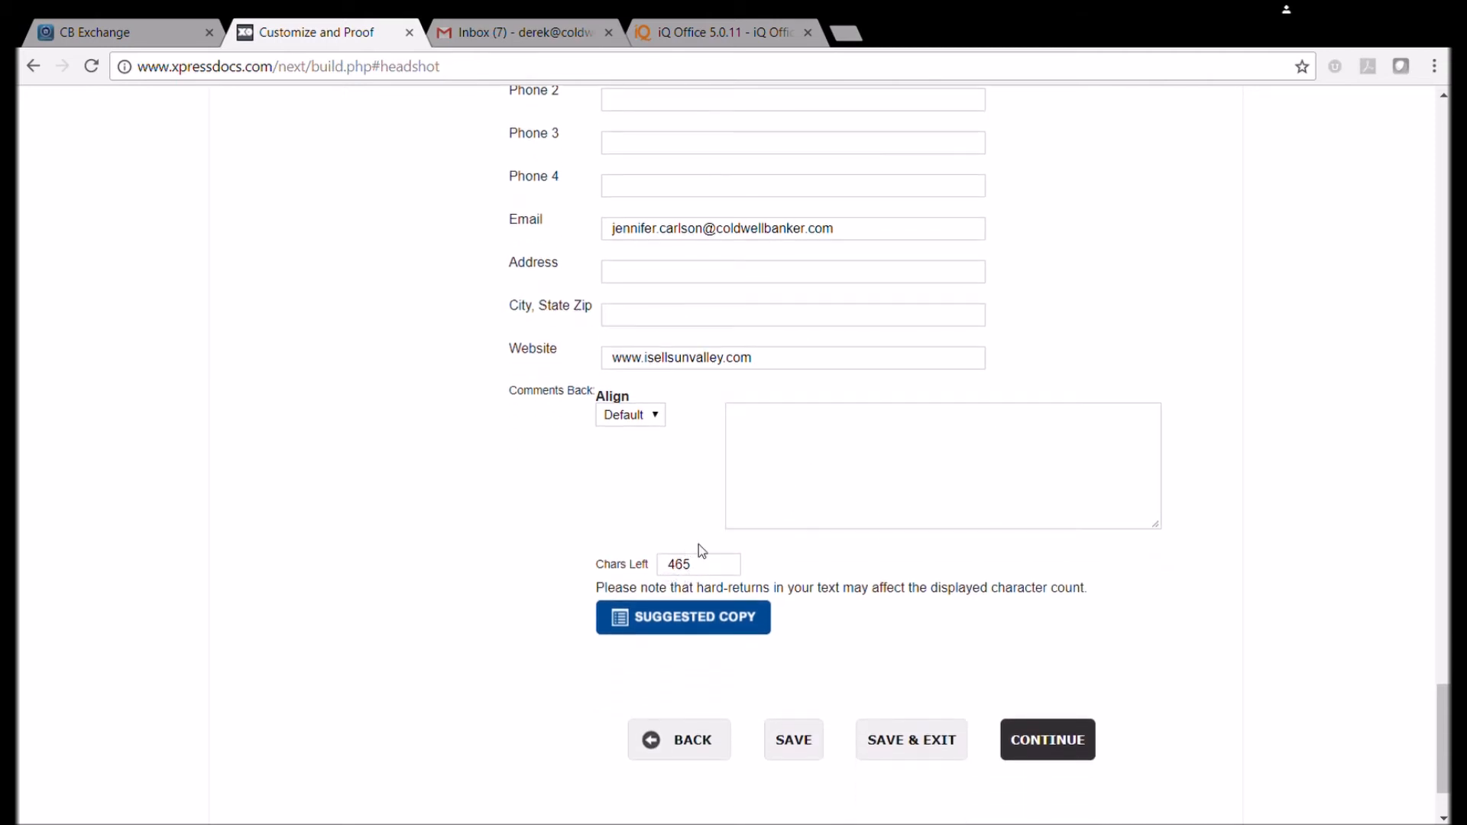
{"action": "left_click", "coordinate": [836, 445]}
{"action": "type", "text": "lakjasfljsdflkjs"}
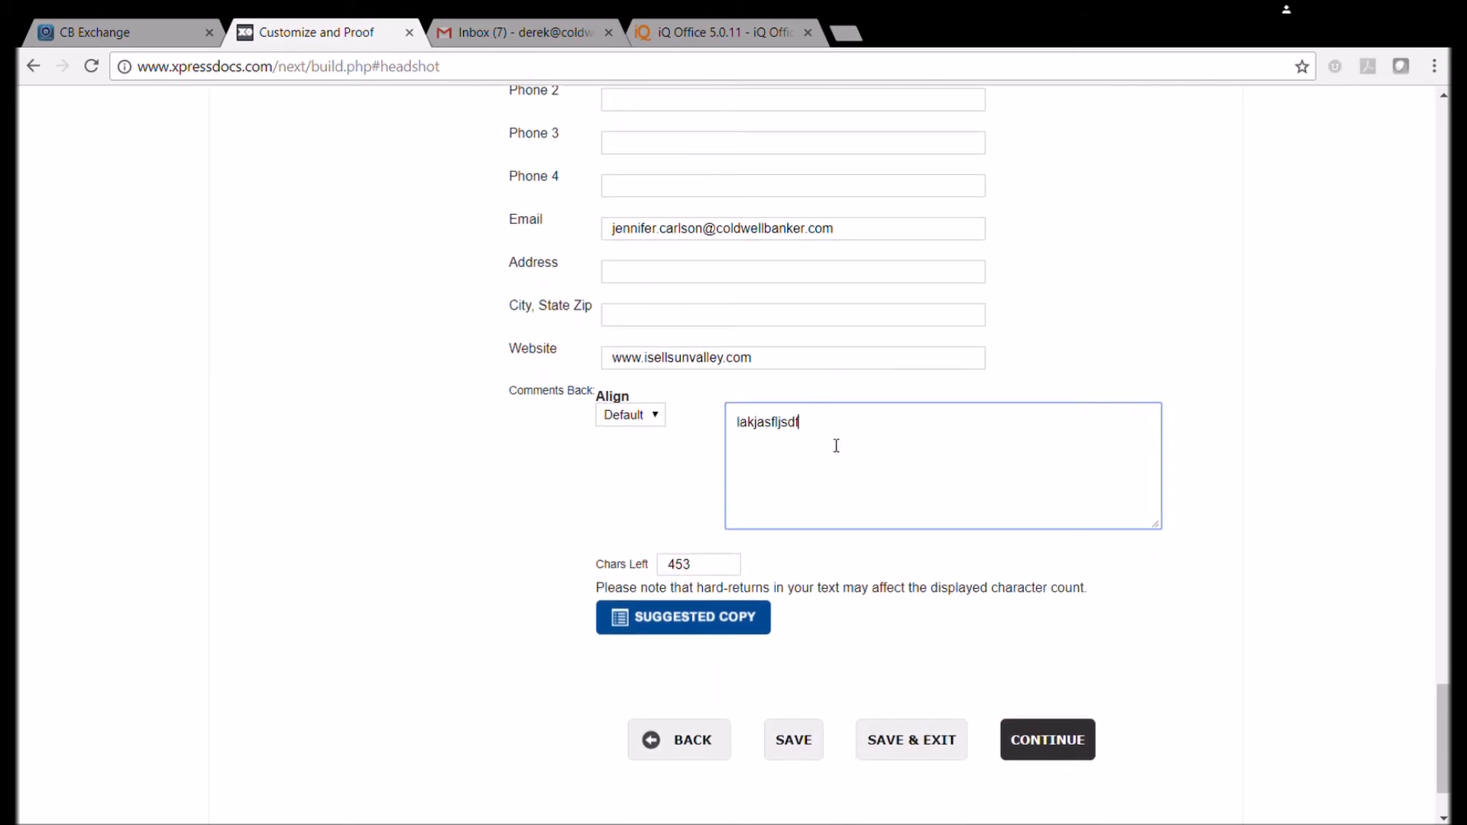
{"action": "key", "text": "BackSpace"}
{"action": "key", "text": "BackSpace"}
{"action": "key", "text": "BackSpace"}
{"action": "key", "text": "BackSpace"}
{"action": "key", "text": "BackSpace"}
{"action": "key", "text": "BackSpace"}
{"action": "key", "text": "BackSpace"}
{"action": "key", "text": "BackSpace"}
{"action": "key", "text": "BackSpace"}
{"action": "key", "text": "BackSpace"}
{"action": "key", "text": "BackSpace"}
{"action": "key", "text": "BackSpace"}
{"action": "key", "text": "BackSpace"}
{"action": "key", "text": "BackSpace"}
{"action": "key", "text": "BackSpace"}
{"action": "key", "text": "BackSpace"}
{"action": "scroll", "coordinate": [840, 601], "scroll_direction": "down", "scroll_amount": 2}
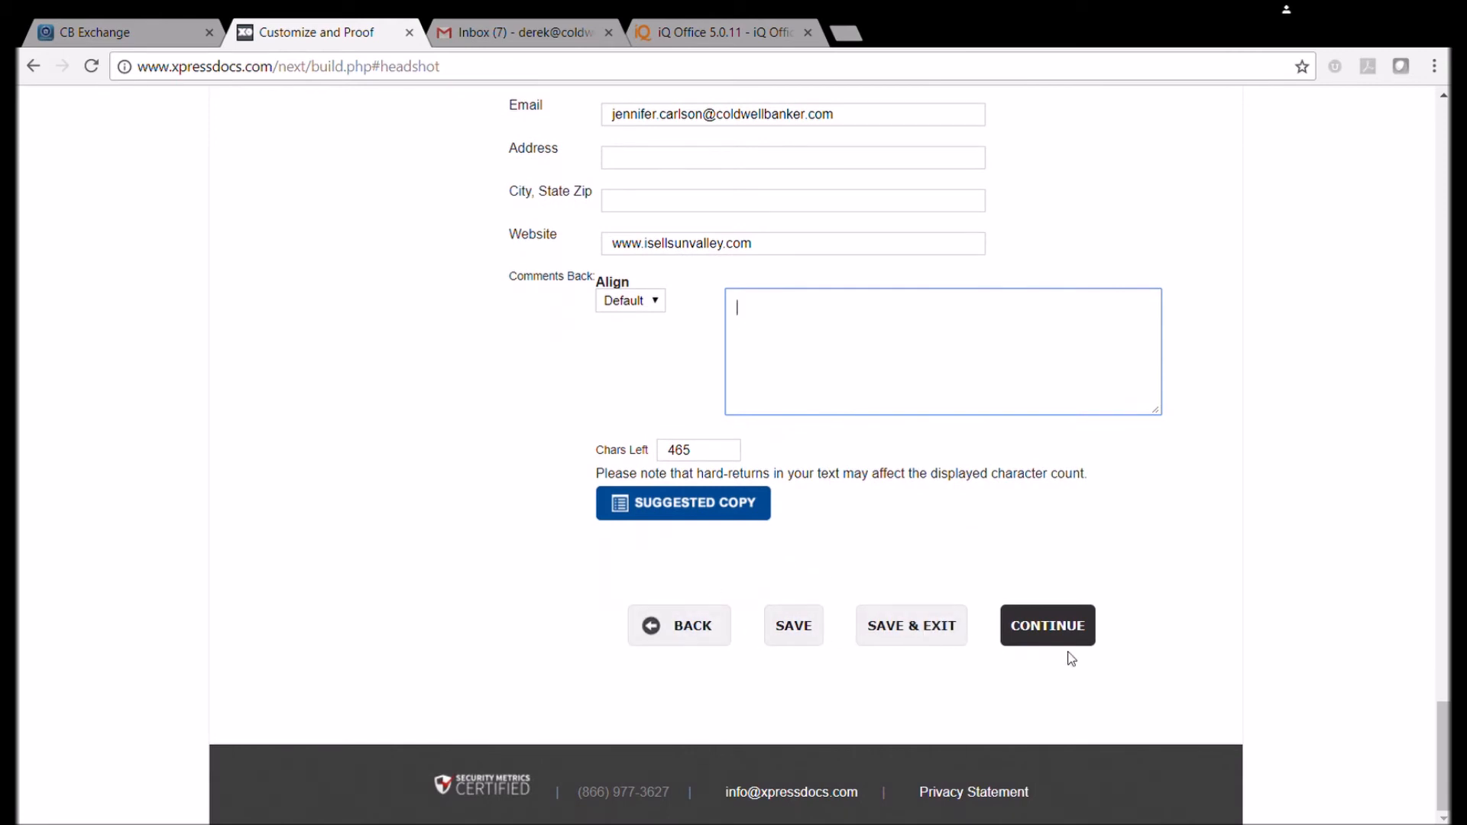
{"action": "left_click", "coordinate": [798, 634]}
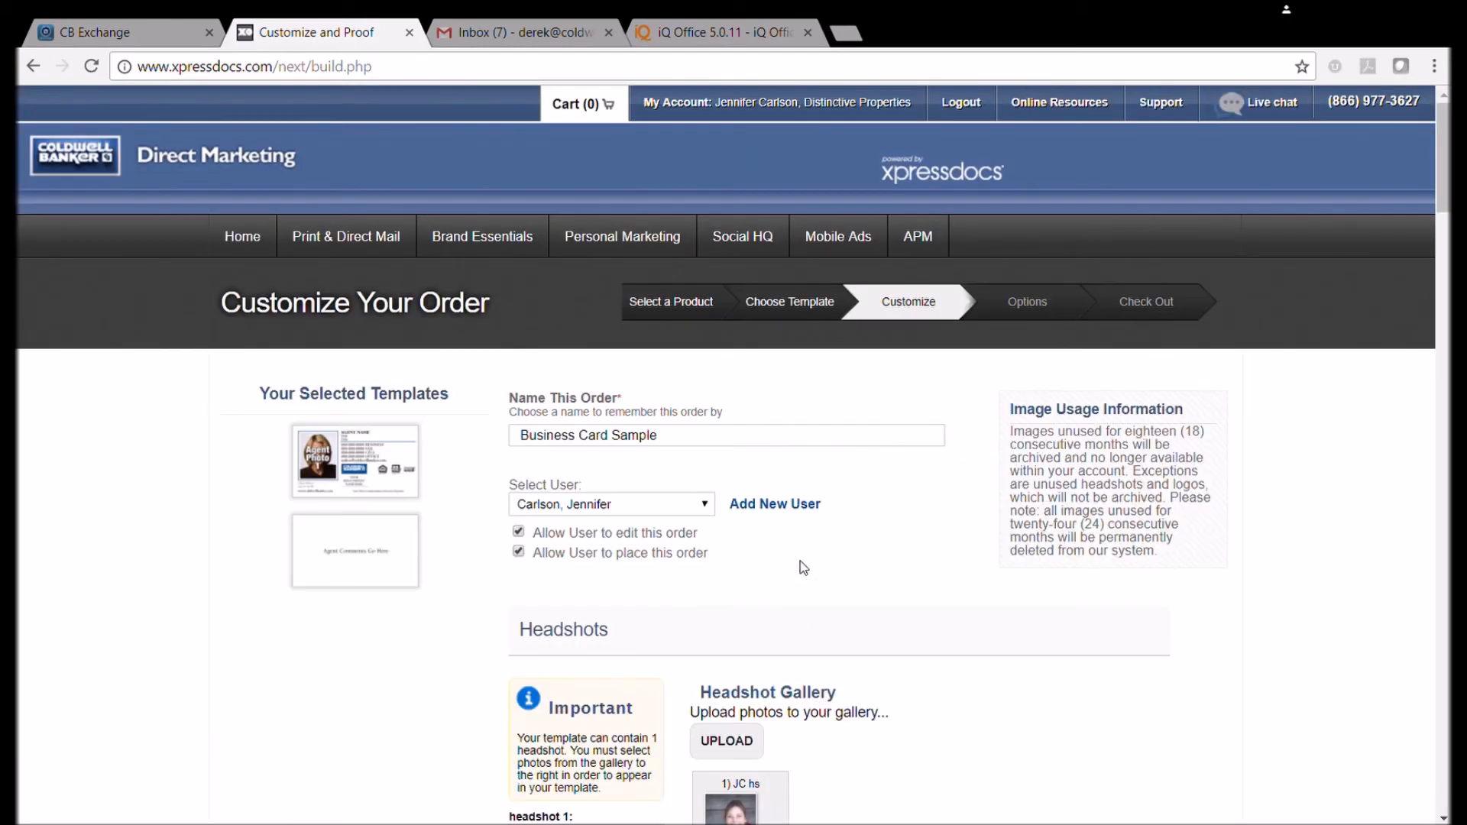
{"action": "scroll", "coordinate": [800, 568], "scroll_direction": "down", "scroll_amount": 20}
{"action": "scroll", "coordinate": [800, 569], "scroll_direction": "down", "scroll_amount": 10}
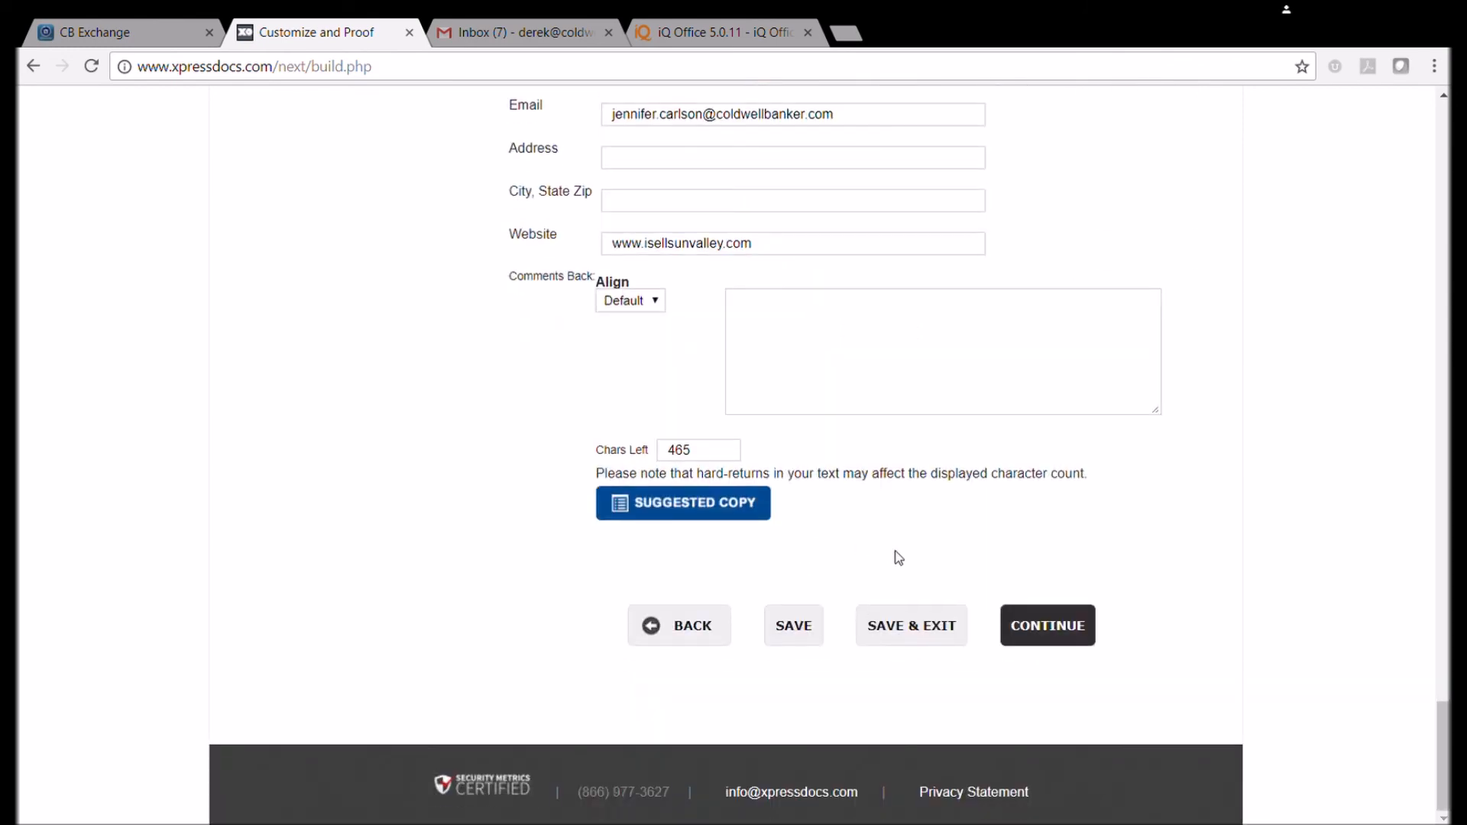
Create the card proof and view the front-side proof enlarged.
{"action": "left_click", "coordinate": [1042, 635]}
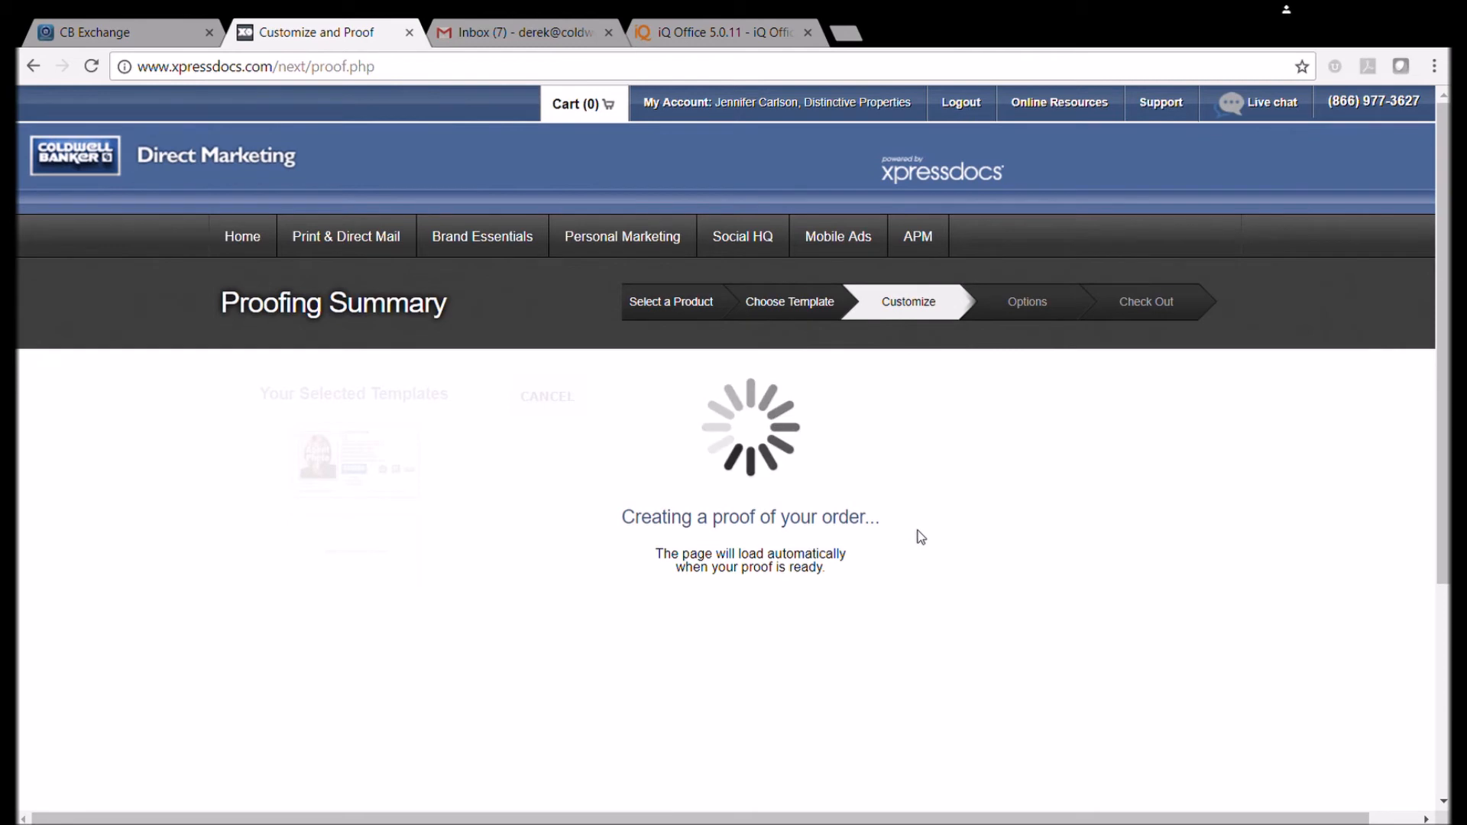
{"action": "scroll", "coordinate": [928, 442], "scroll_direction": "down", "scroll_amount": 1}
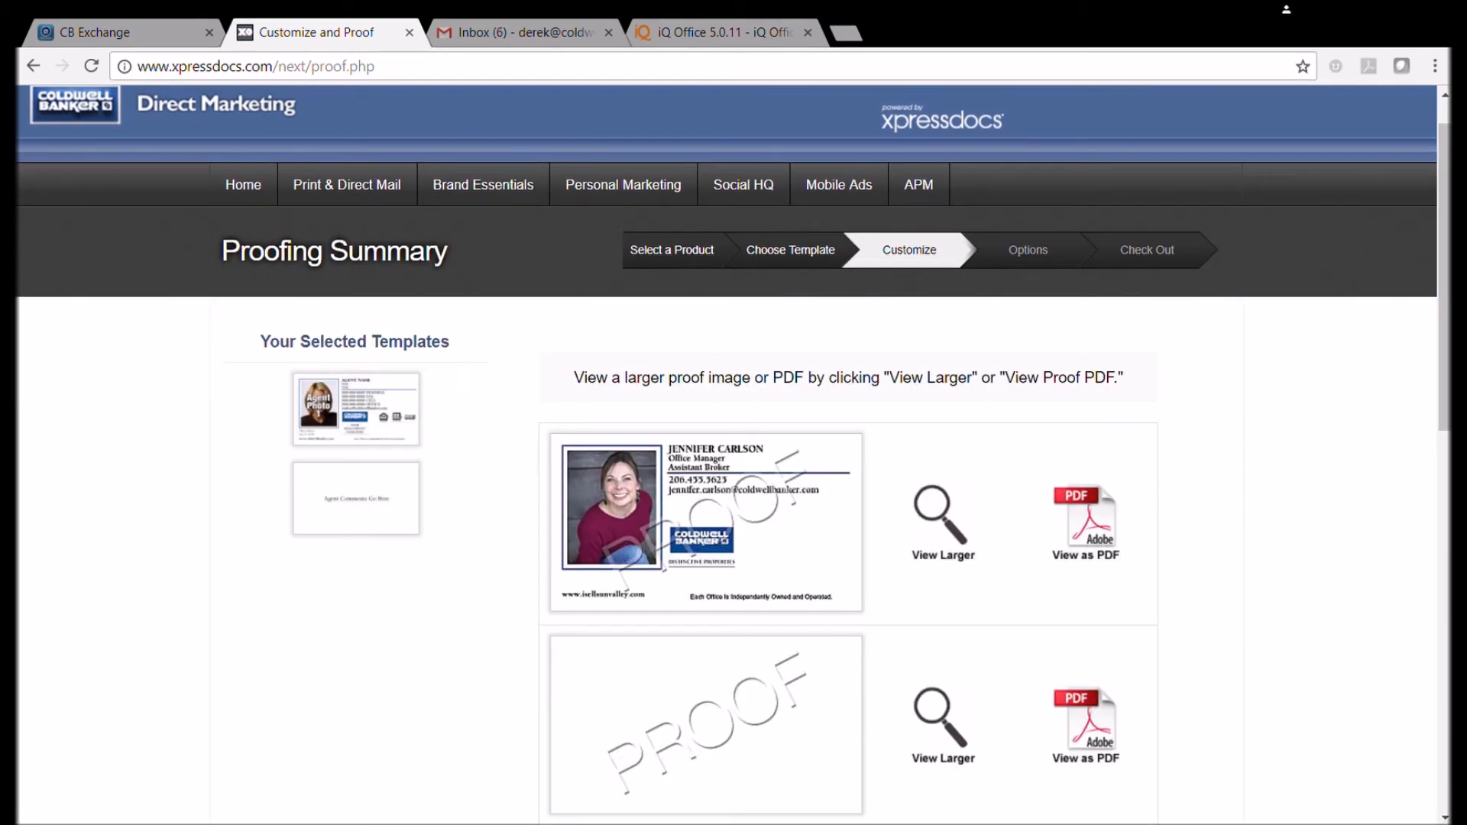
{"action": "scroll", "coordinate": [578, 395], "scroll_direction": "down", "scroll_amount": 2}
{"action": "scroll", "coordinate": [588, 378], "scroll_direction": "up", "scroll_amount": 1}
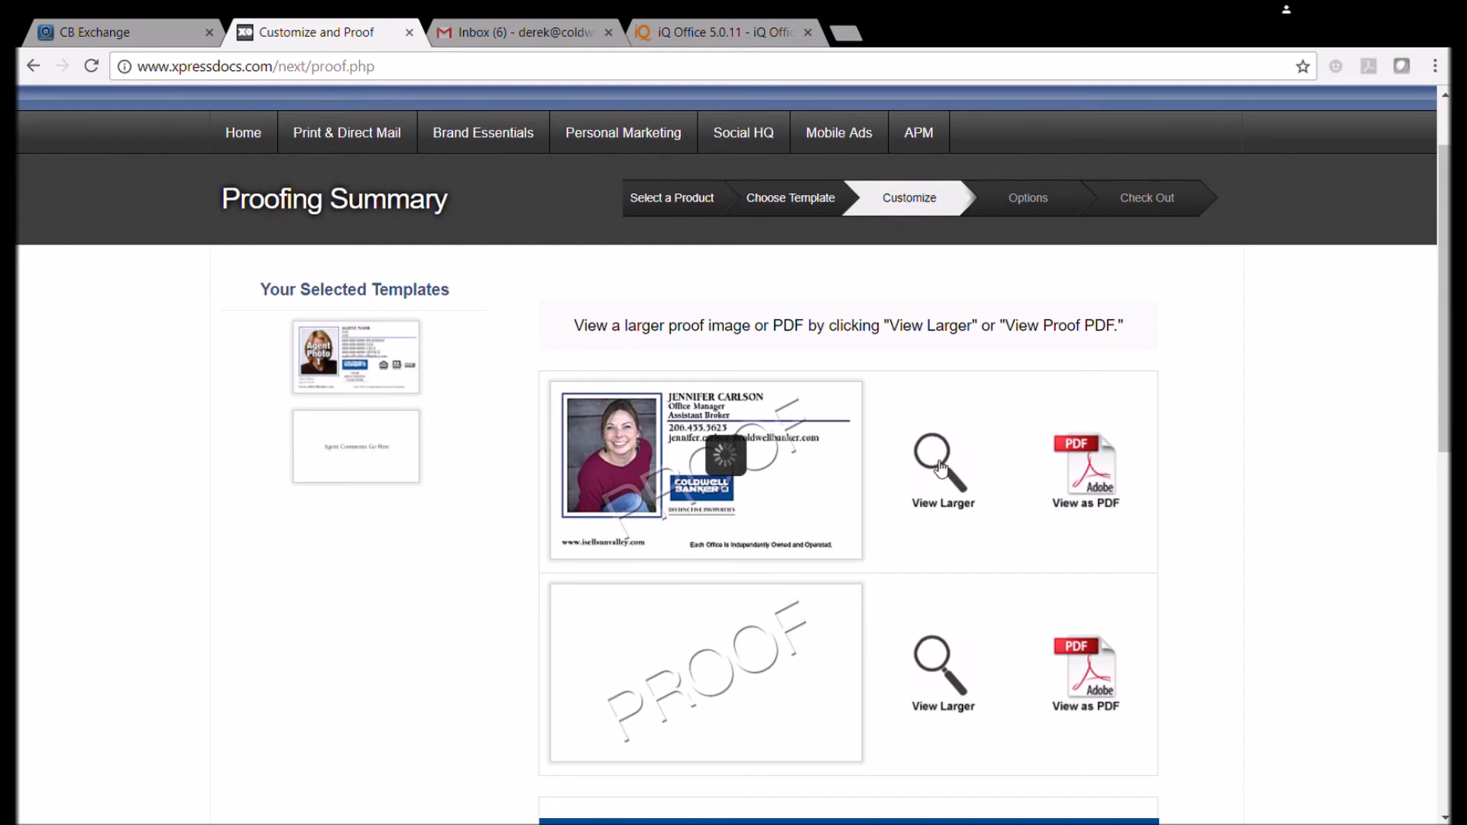
{"action": "left_click", "coordinate": [724, 454]}
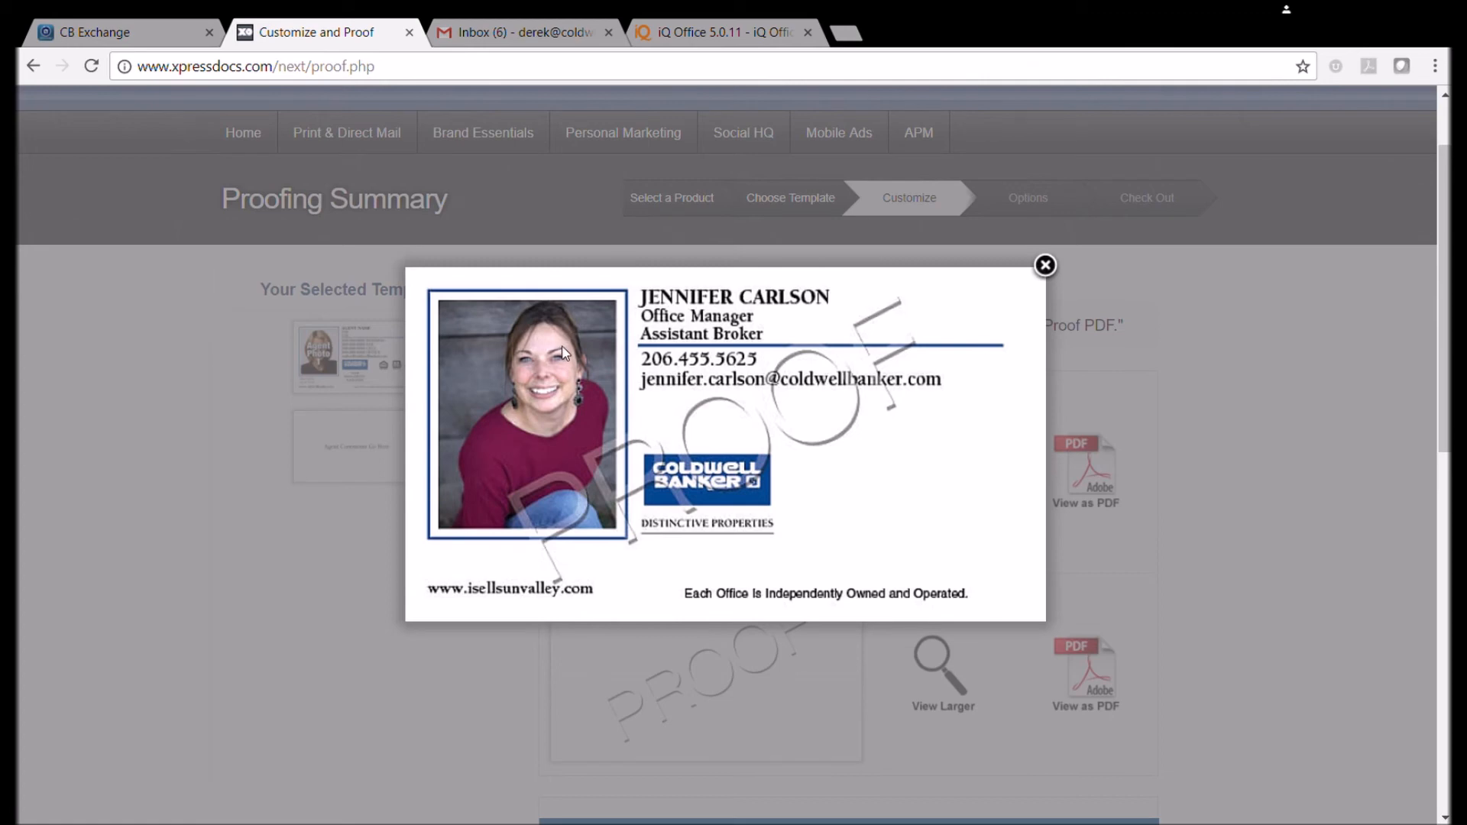
Inspect the back-side proof PDF zoomed in and out, then close it.
{"action": "left_click", "coordinate": [1046, 267]}
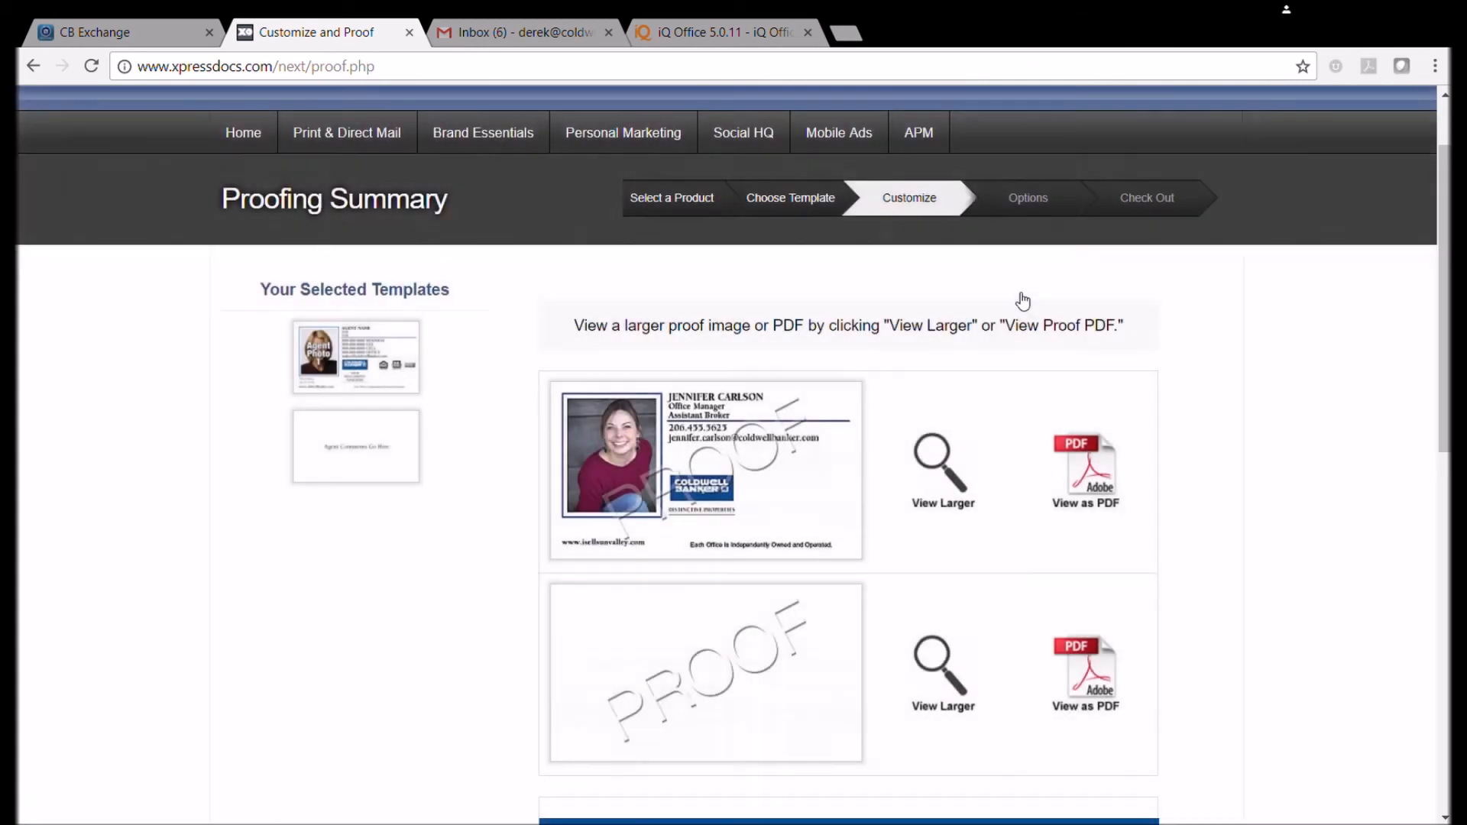
{"action": "left_click", "coordinate": [1095, 677]}
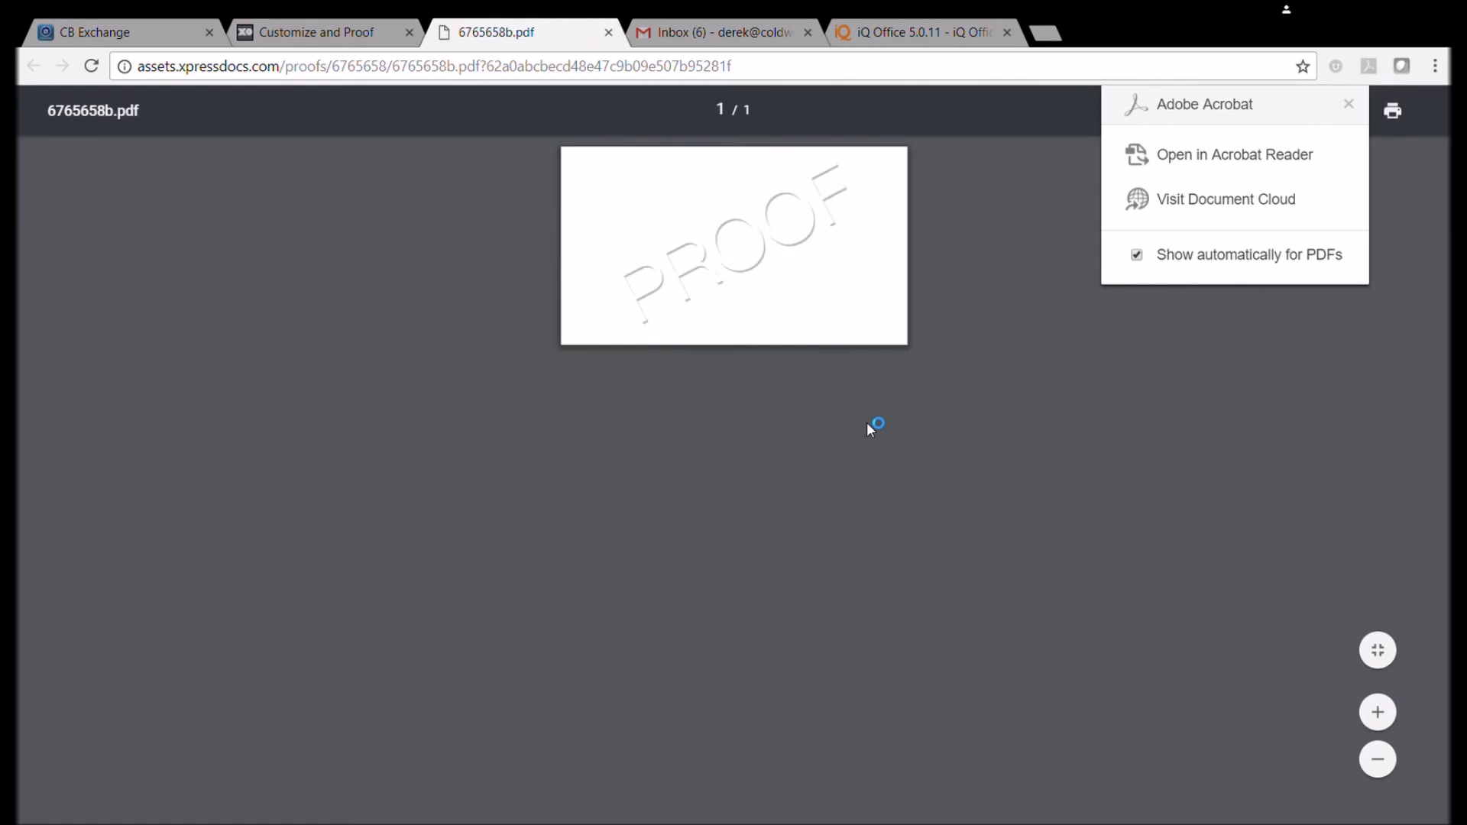
{"action": "left_click", "coordinate": [1387, 712]}
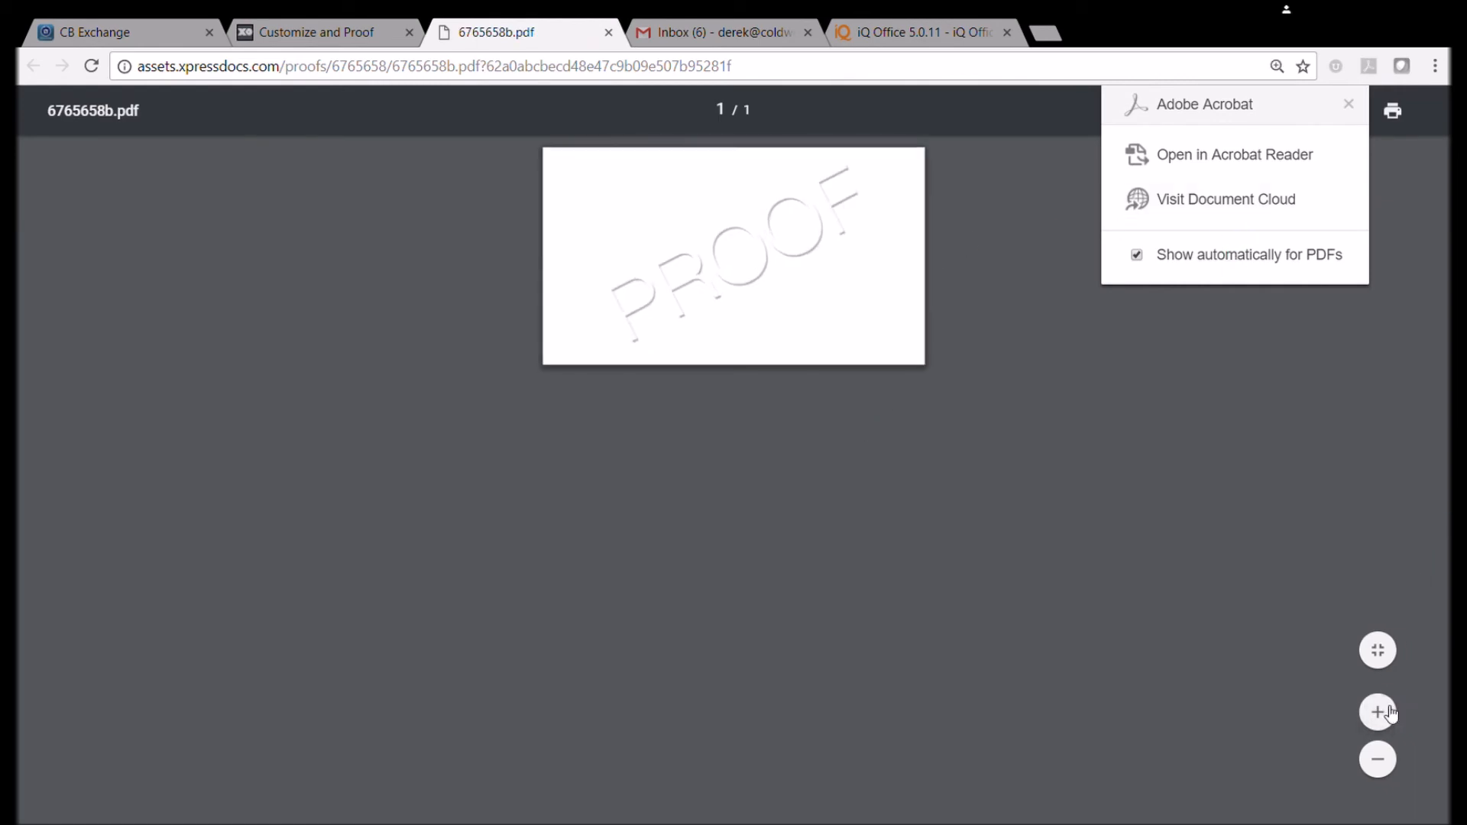
{"action": "left_click", "coordinate": [1387, 712]}
{"action": "left_click", "coordinate": [1388, 712]}
{"action": "left_click", "coordinate": [1388, 711]}
{"action": "left_click", "coordinate": [1388, 711]}
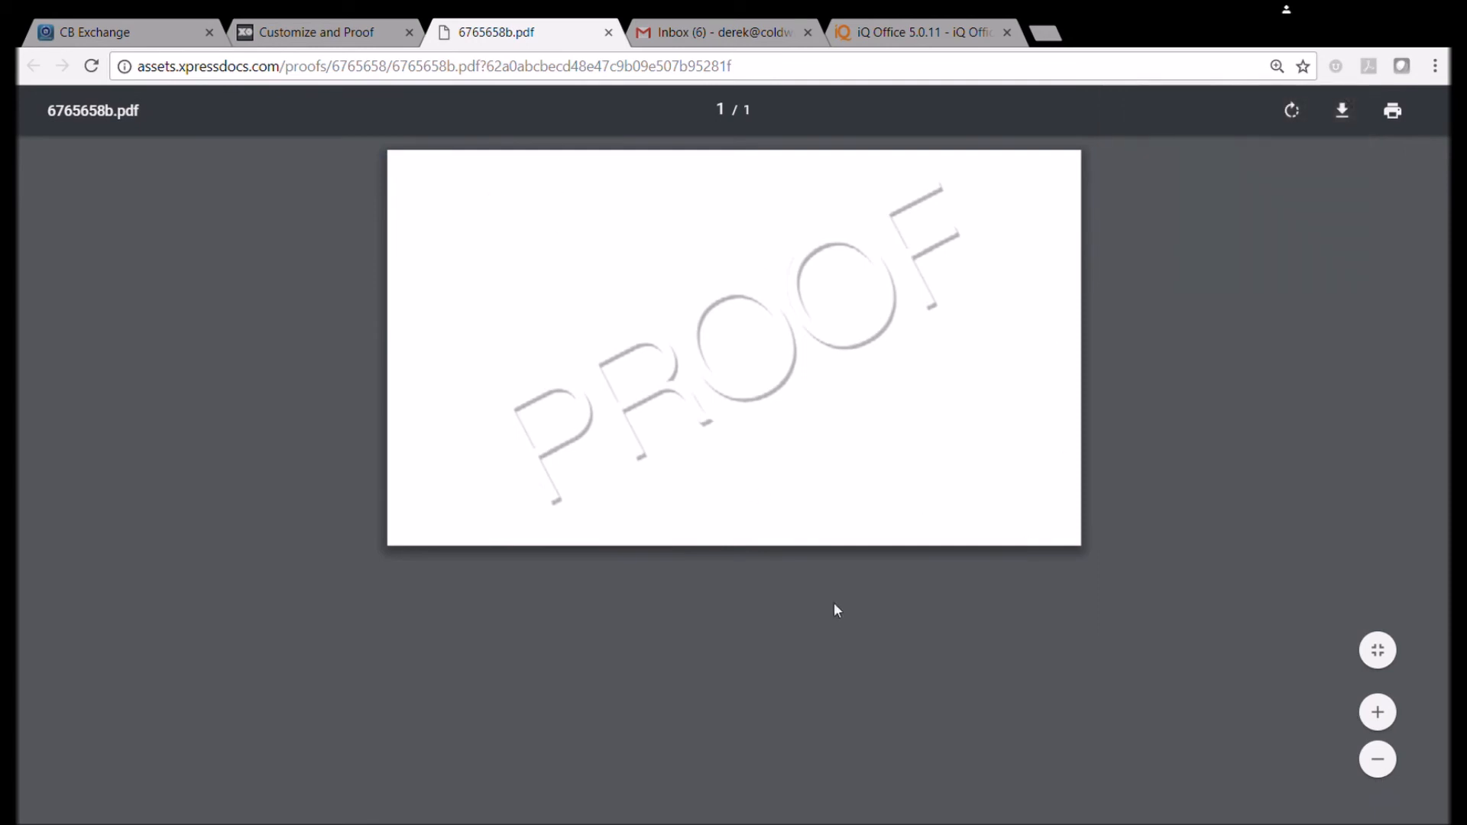
{"action": "left_click", "coordinate": [1382, 772]}
{"action": "left_click", "coordinate": [1379, 759]}
{"action": "left_click", "coordinate": [1379, 759]}
{"action": "left_click", "coordinate": [1379, 759]}
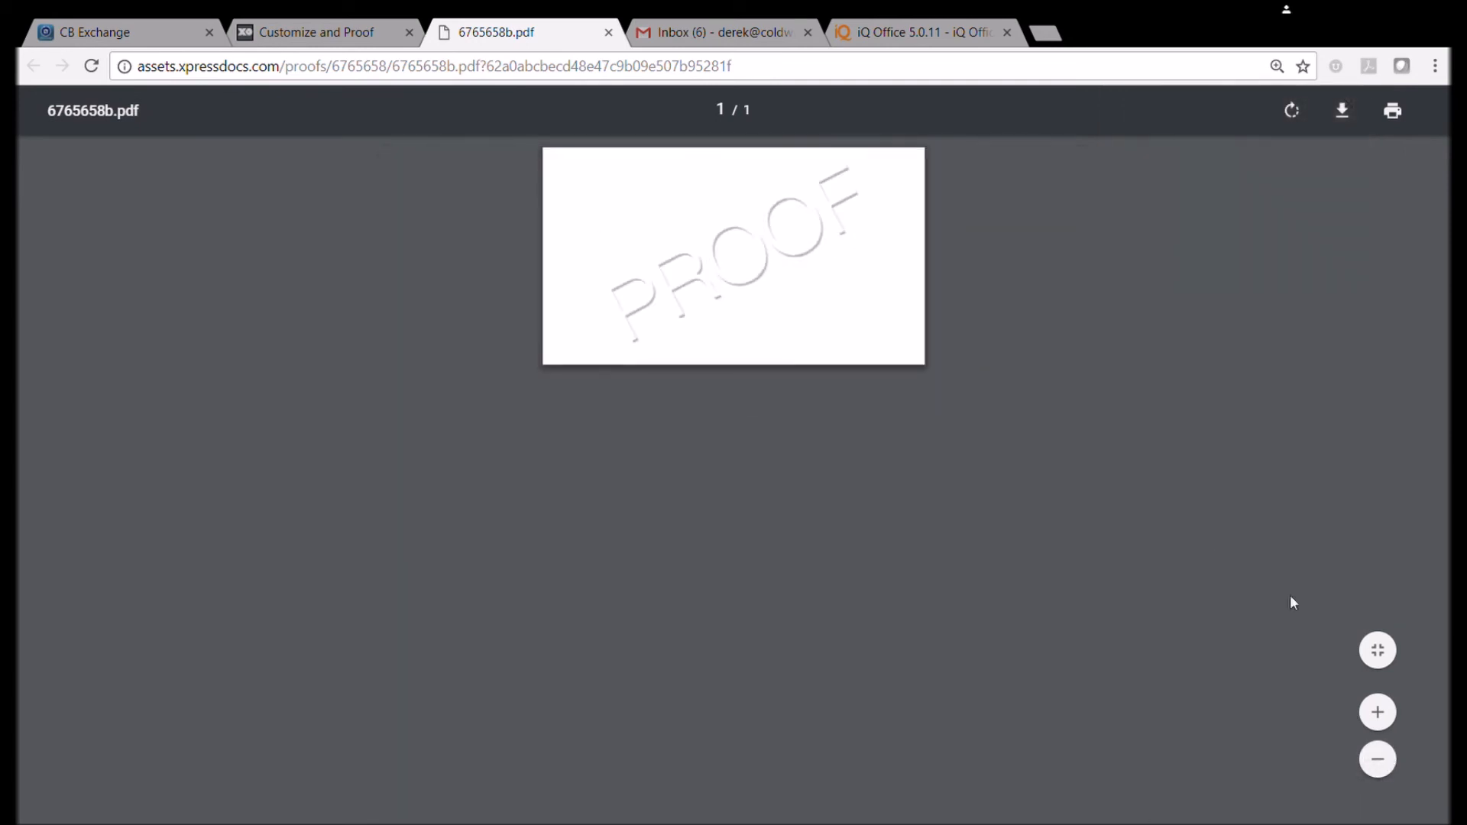
{"action": "left_click", "coordinate": [609, 32]}
{"action": "scroll", "coordinate": [677, 254], "scroll_direction": "down", "scroll_amount": 5}
Go back to editing the card proof and review the headshot, designations and contact fields down to Continue.
{"action": "scroll", "coordinate": [760, 316], "scroll_direction": "up", "scroll_amount": 5}
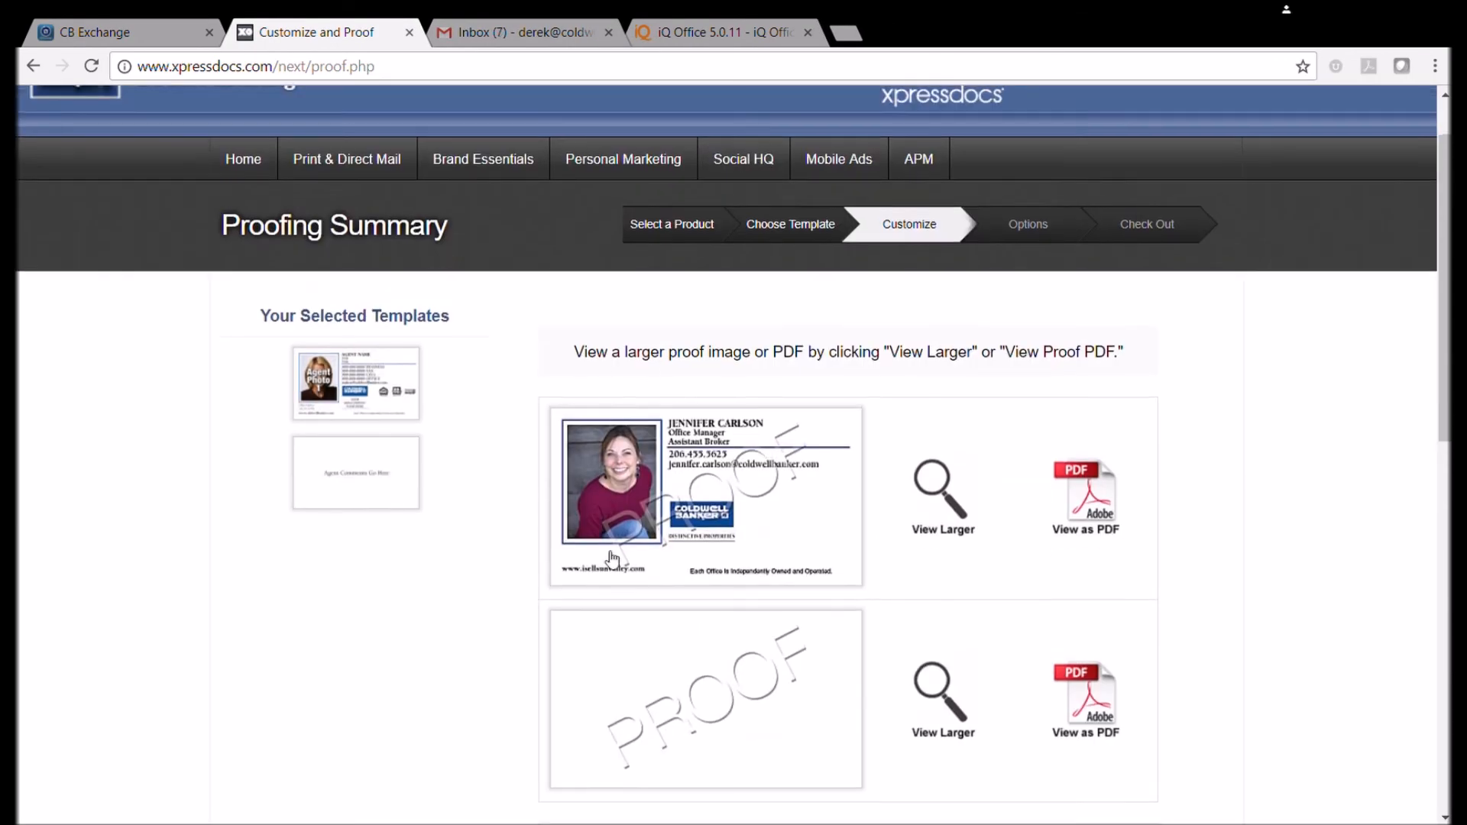
{"action": "scroll", "coordinate": [760, 315], "scroll_direction": "down", "scroll_amount": 4}
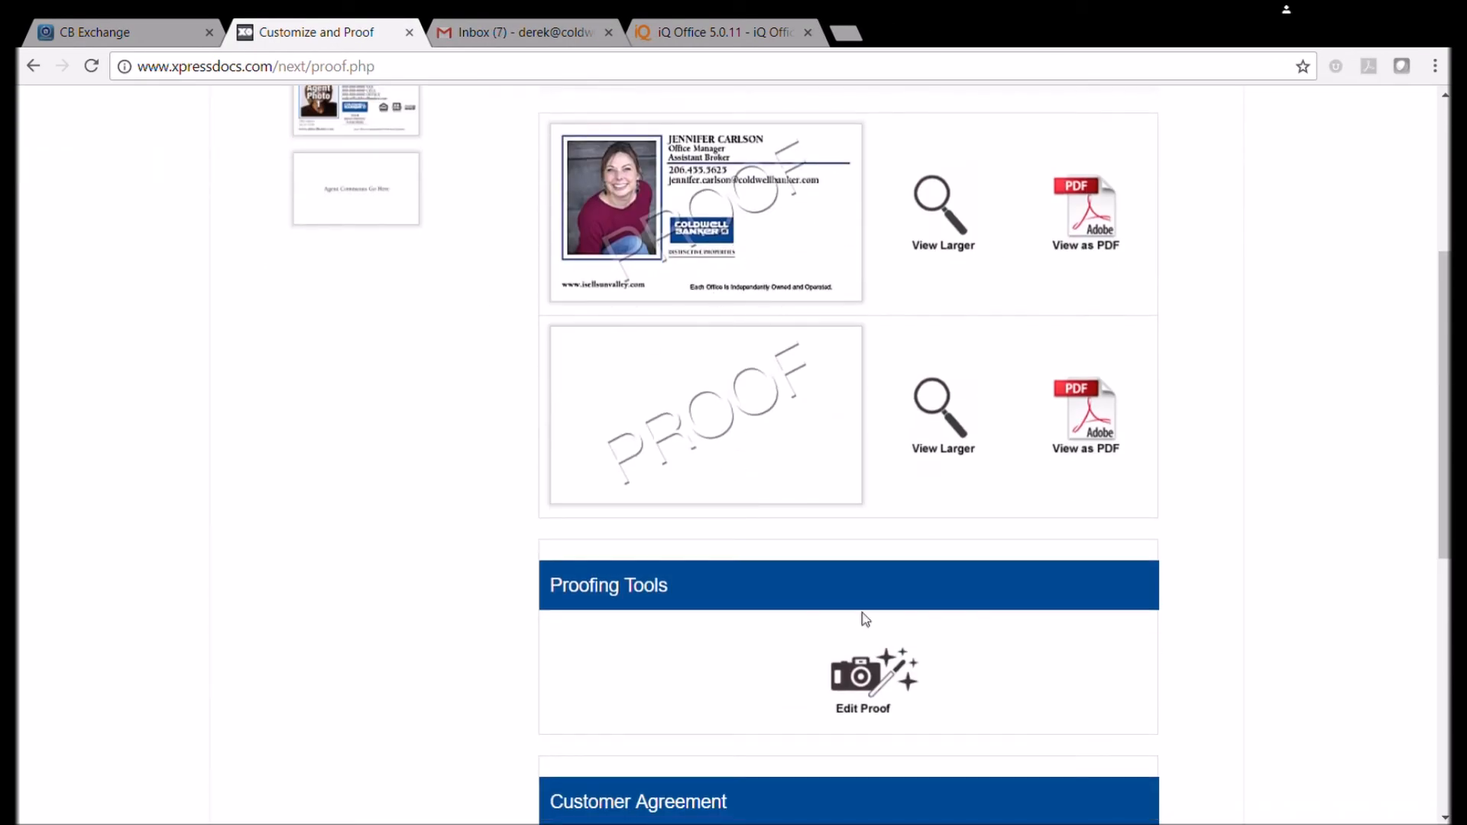
{"action": "scroll", "coordinate": [864, 615], "scroll_direction": "up", "scroll_amount": 1}
{"action": "left_click", "coordinate": [881, 749]}
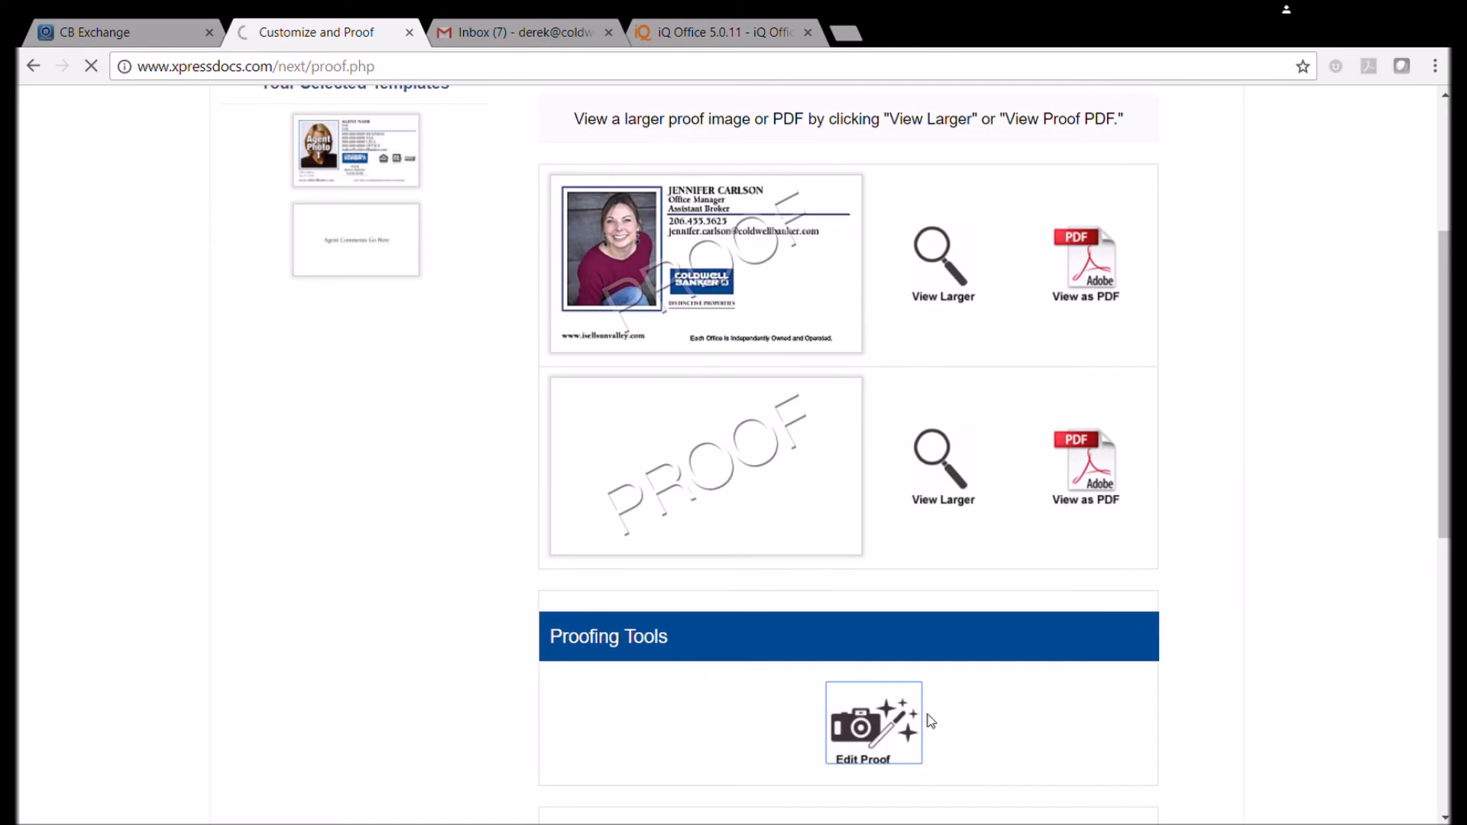
{"action": "scroll", "coordinate": [752, 519], "scroll_direction": "down", "scroll_amount": 6}
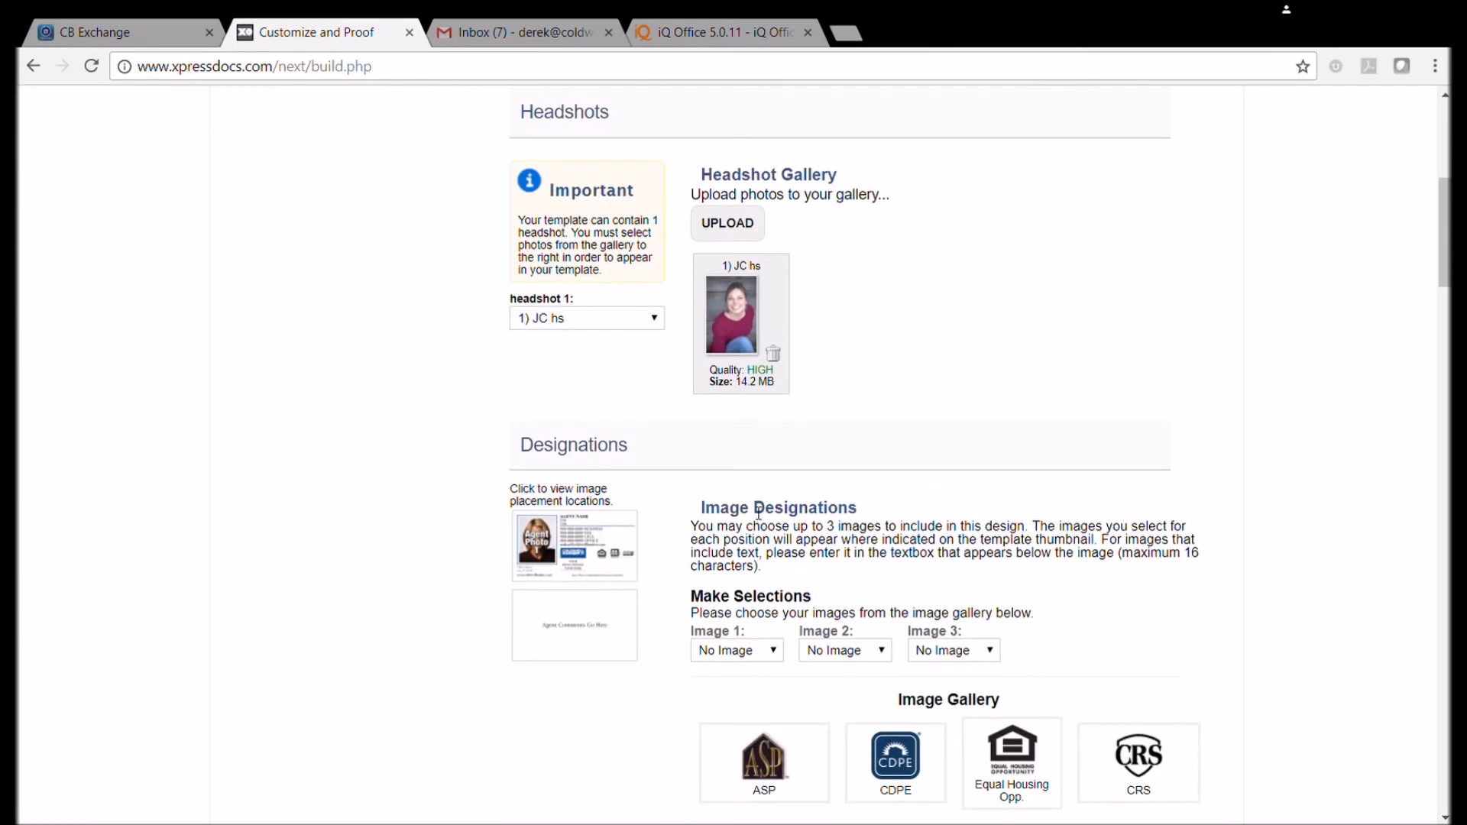
{"action": "scroll", "coordinate": [759, 512], "scroll_direction": "down", "scroll_amount": 6}
{"action": "scroll", "coordinate": [753, 512], "scroll_direction": "up", "scroll_amount": 5}
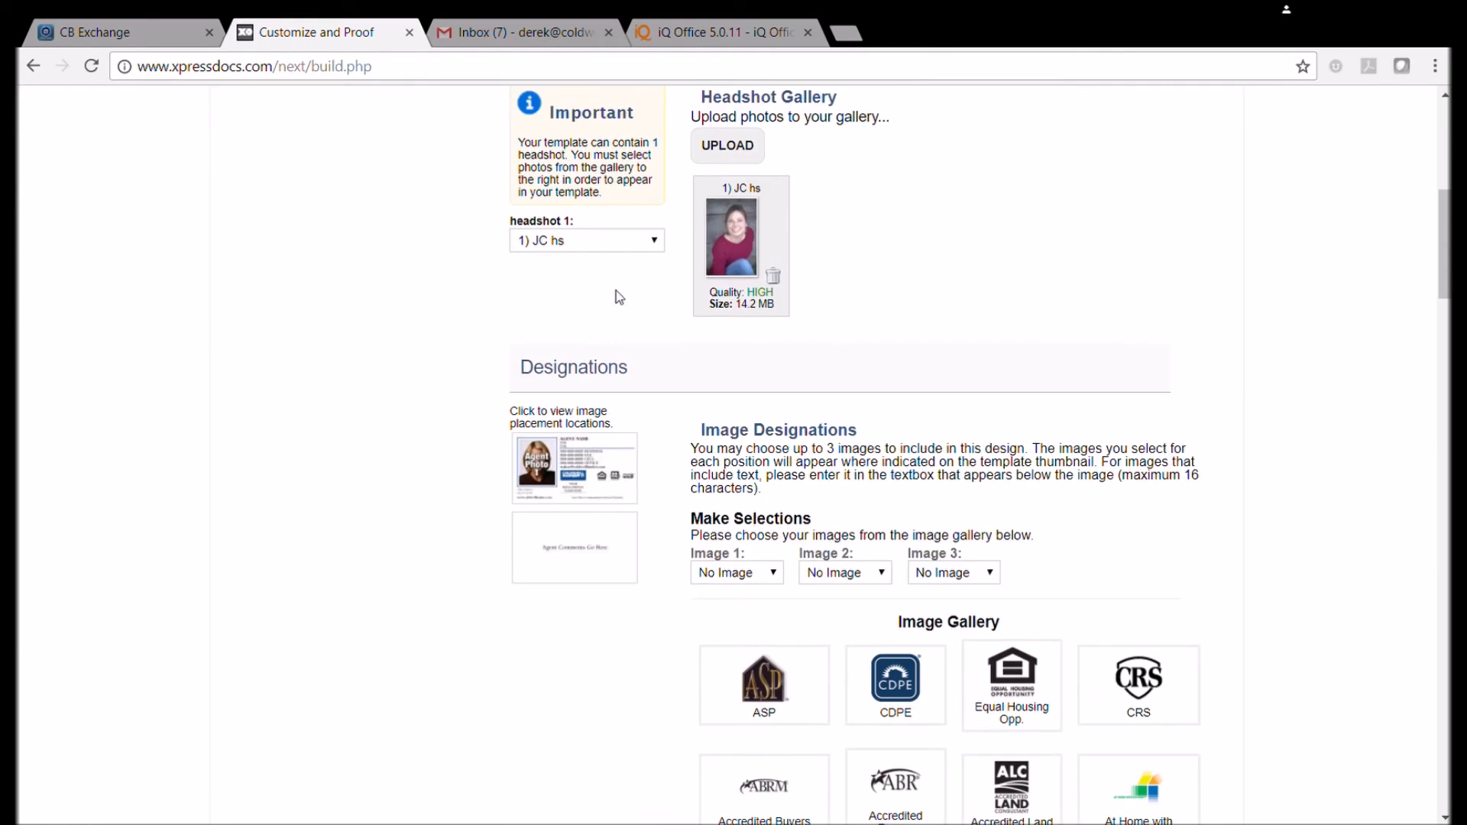
{"action": "scroll", "coordinate": [644, 313], "scroll_direction": "down", "scroll_amount": 15}
{"action": "scroll", "coordinate": [927, 521], "scroll_direction": "down", "scroll_amount": 20}
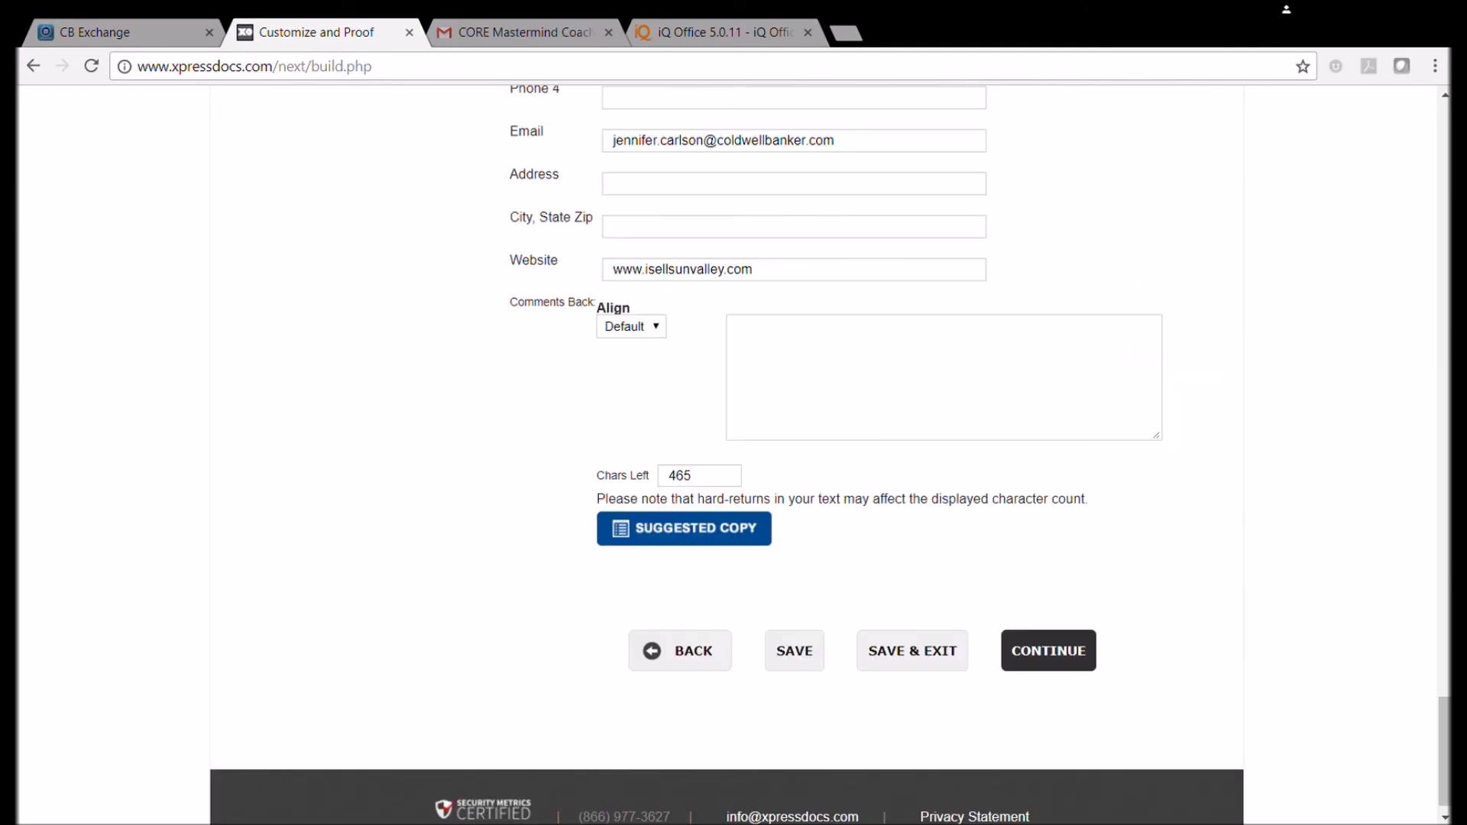
Generate the proof of the customized business card and look it over.
{"action": "left_click", "coordinate": [1036, 665]}
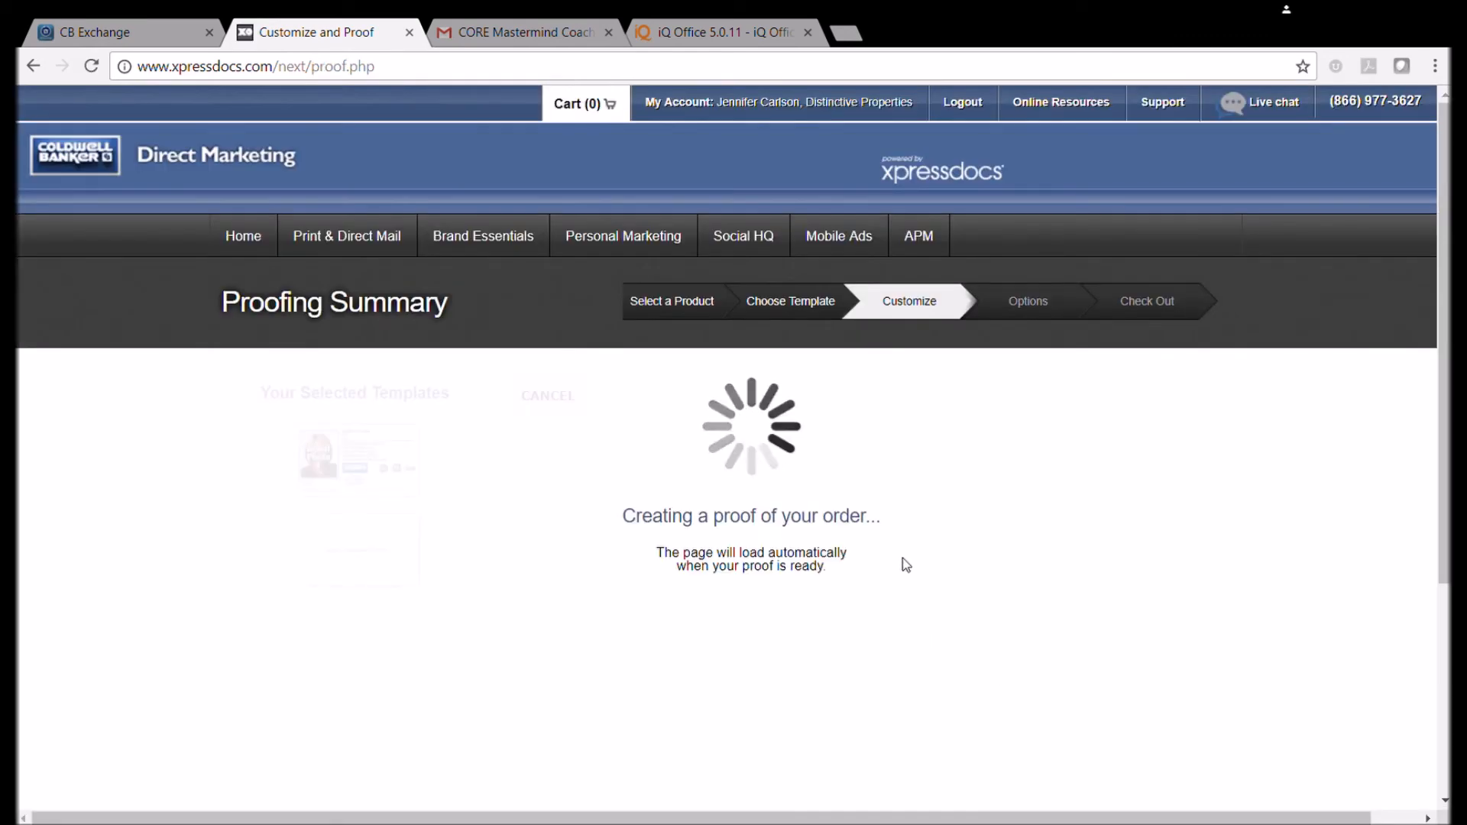
{"action": "scroll", "coordinate": [864, 618], "scroll_direction": "down", "scroll_amount": 5}
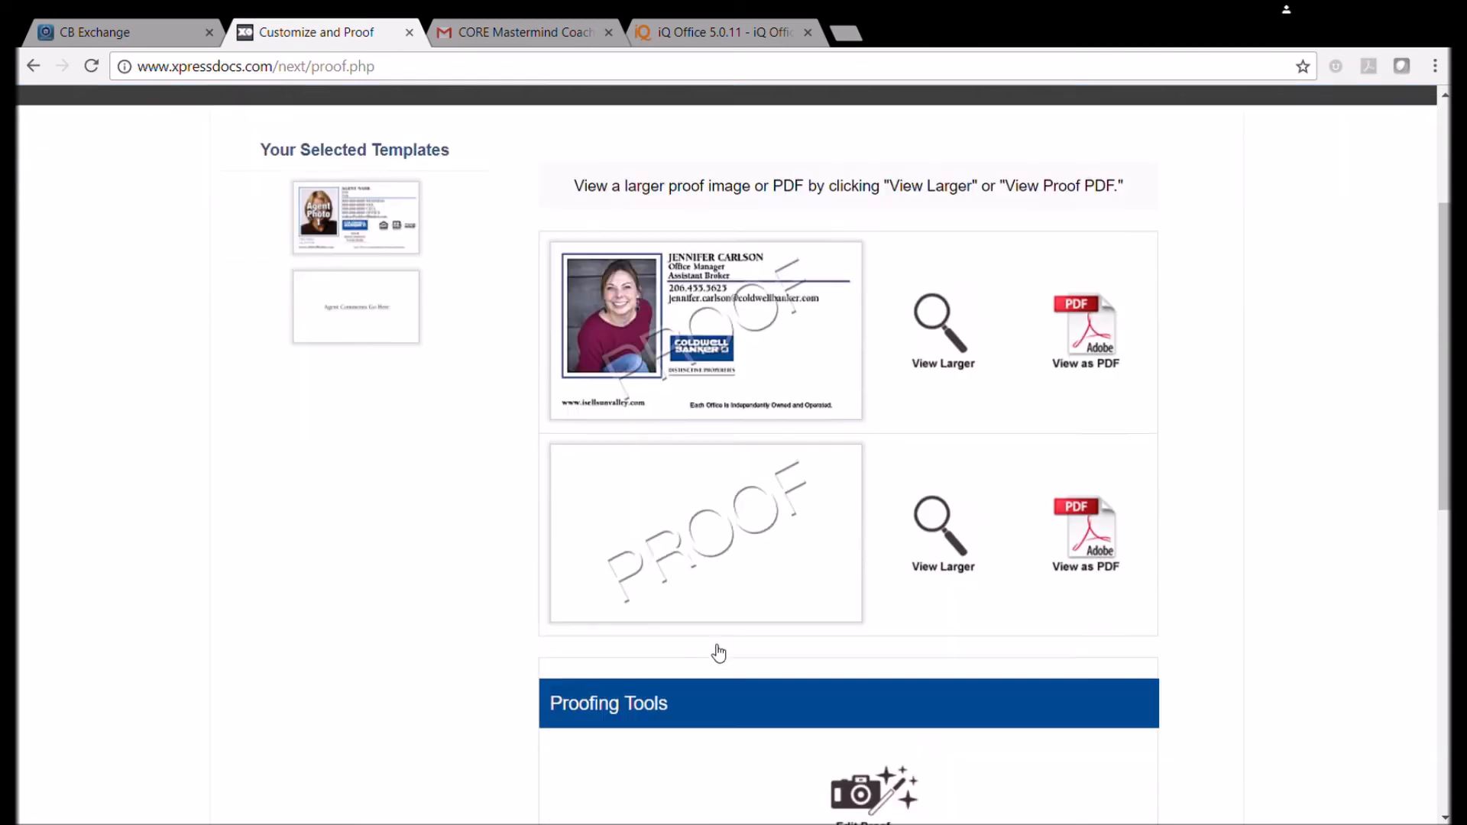
{"action": "scroll", "coordinate": [913, 416], "scroll_direction": "down", "scroll_amount": 4}
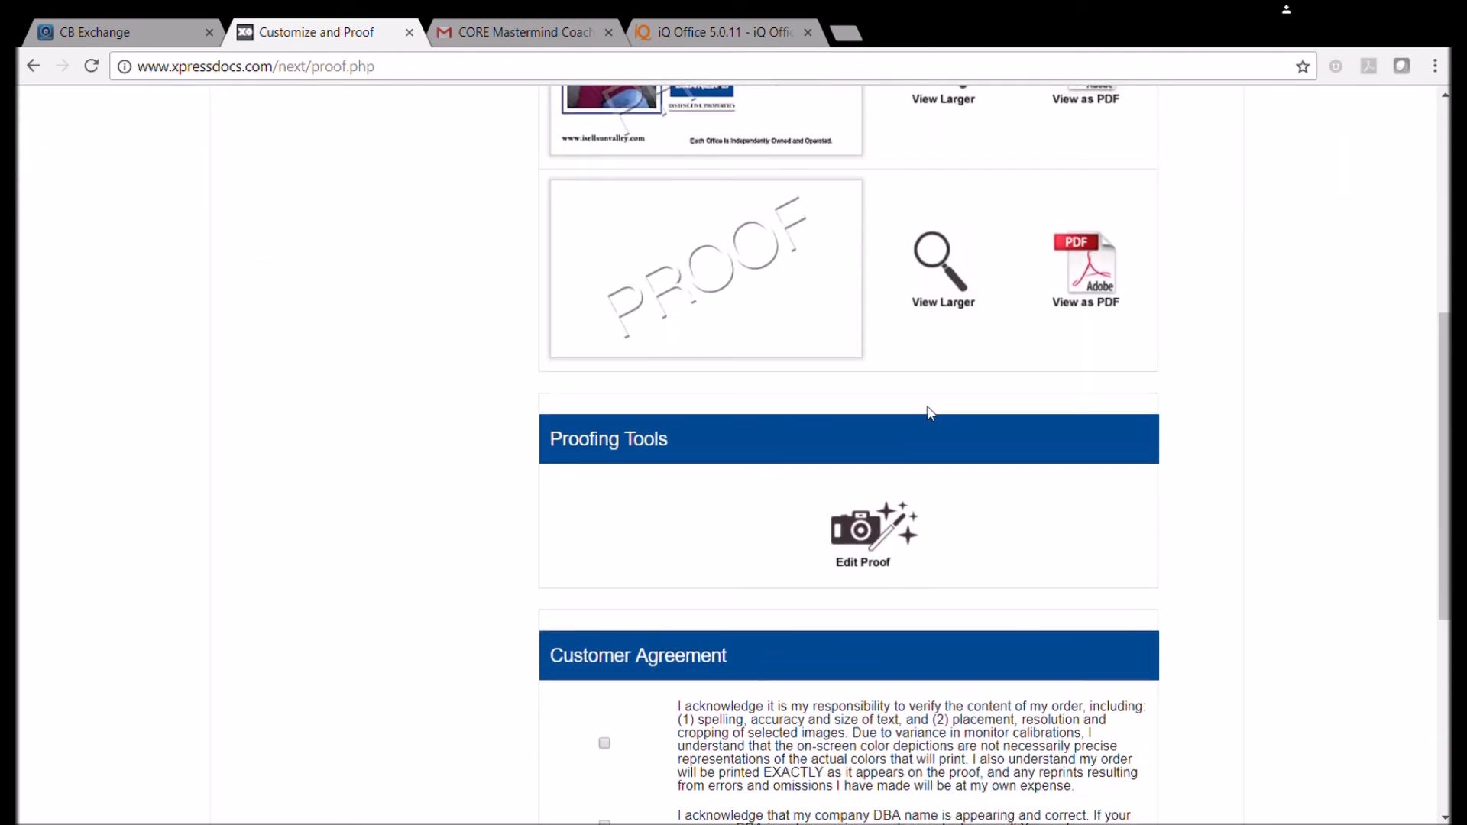
{"action": "scroll", "coordinate": [712, 486], "scroll_direction": "up", "scroll_amount": 1}
Accept the Customer Agreement statements, including content verification, DBA name and California license number, and continue.
{"action": "left_click", "coordinate": [605, 606]}
{"action": "left_click", "coordinate": [604, 688]}
{"action": "scroll", "coordinate": [605, 694], "scroll_direction": "down", "scroll_amount": 3}
{"action": "left_click", "coordinate": [605, 486]}
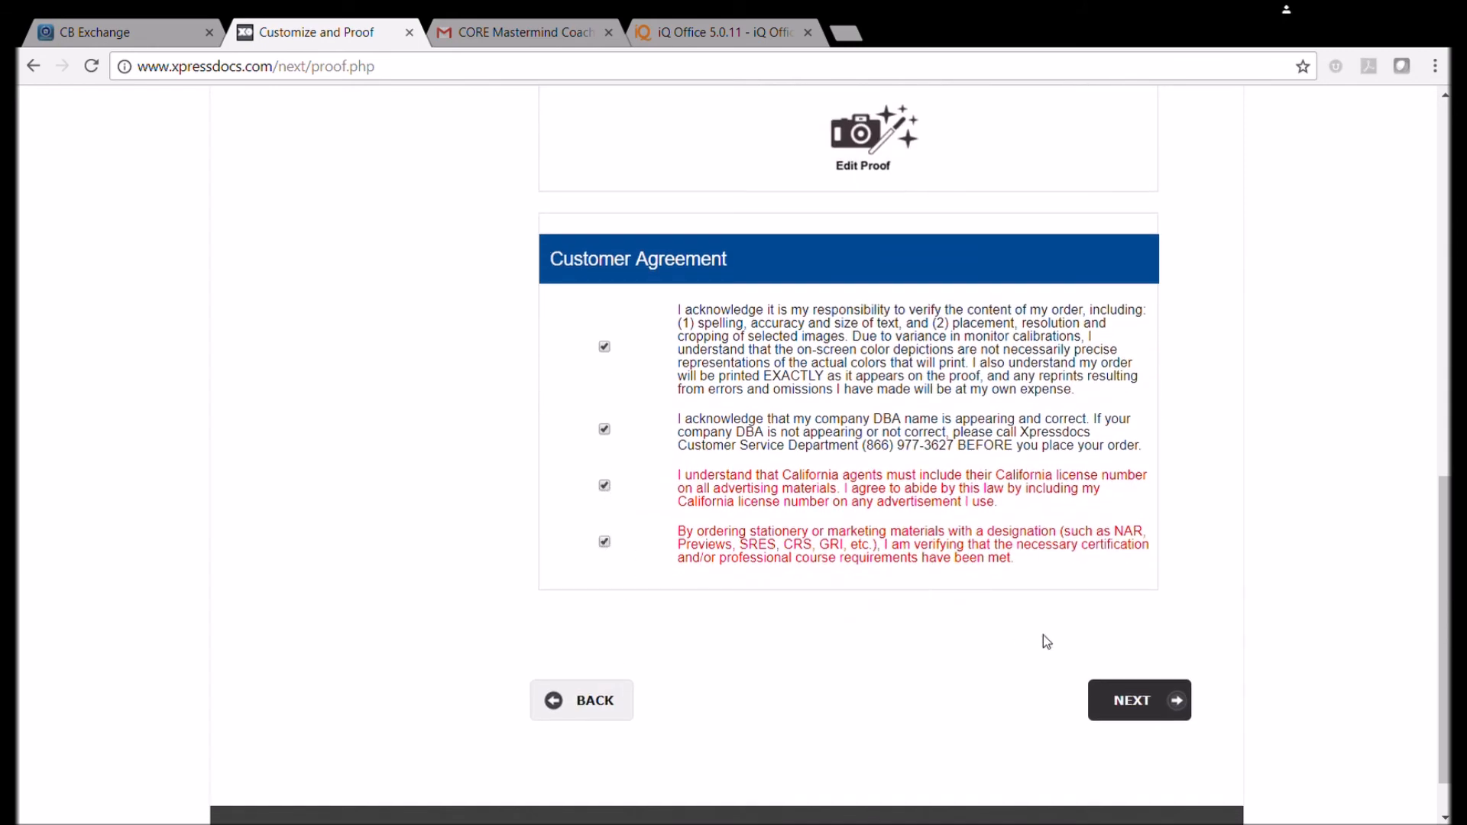
{"action": "left_click", "coordinate": [1133, 699]}
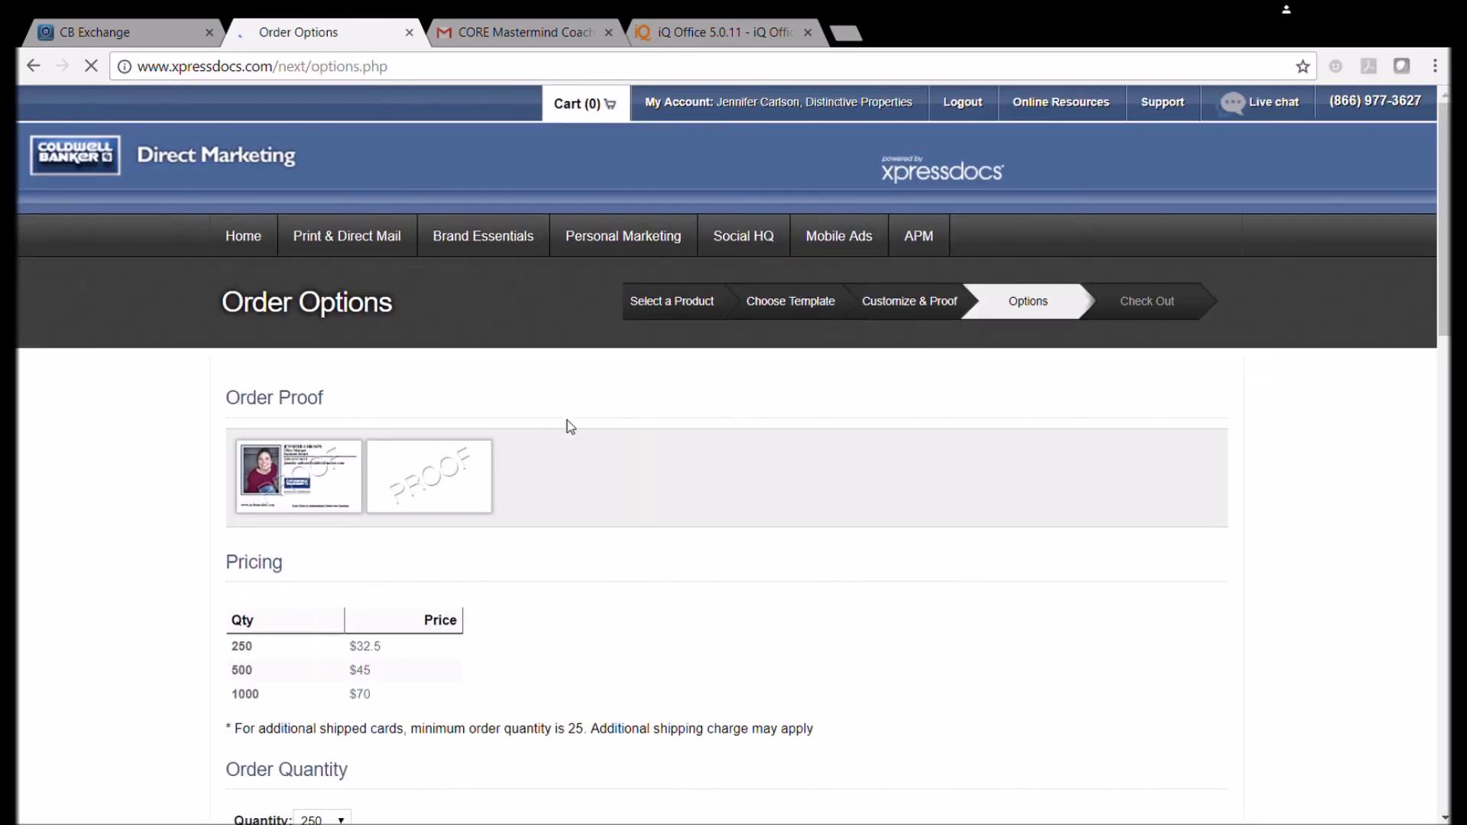
Choose High Gloss Coating, apply it to front and back sides, and continue to shipping.
{"action": "scroll", "coordinate": [356, 628], "scroll_direction": "down", "scroll_amount": 10}
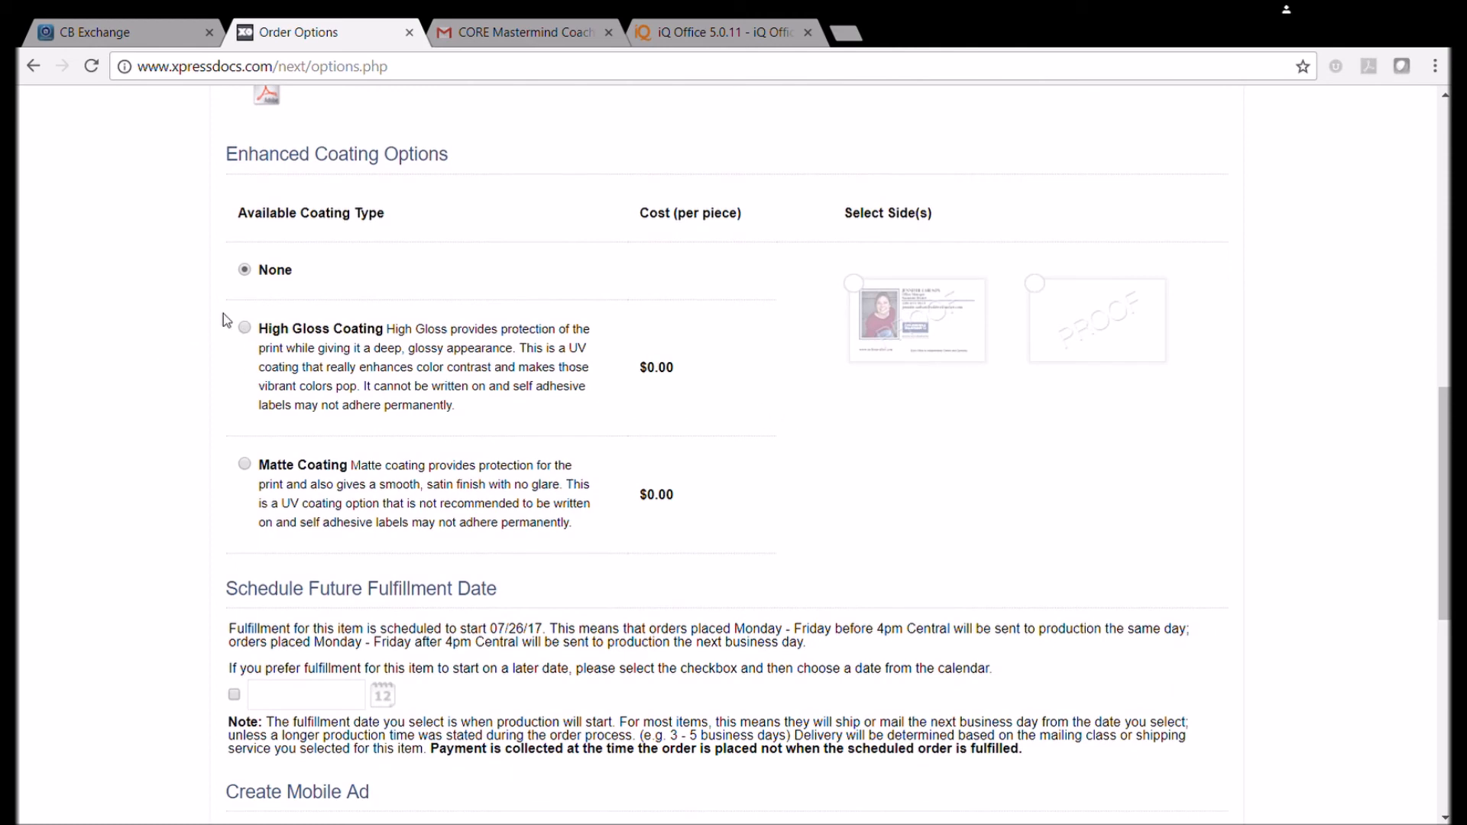
{"action": "left_click", "coordinate": [245, 334]}
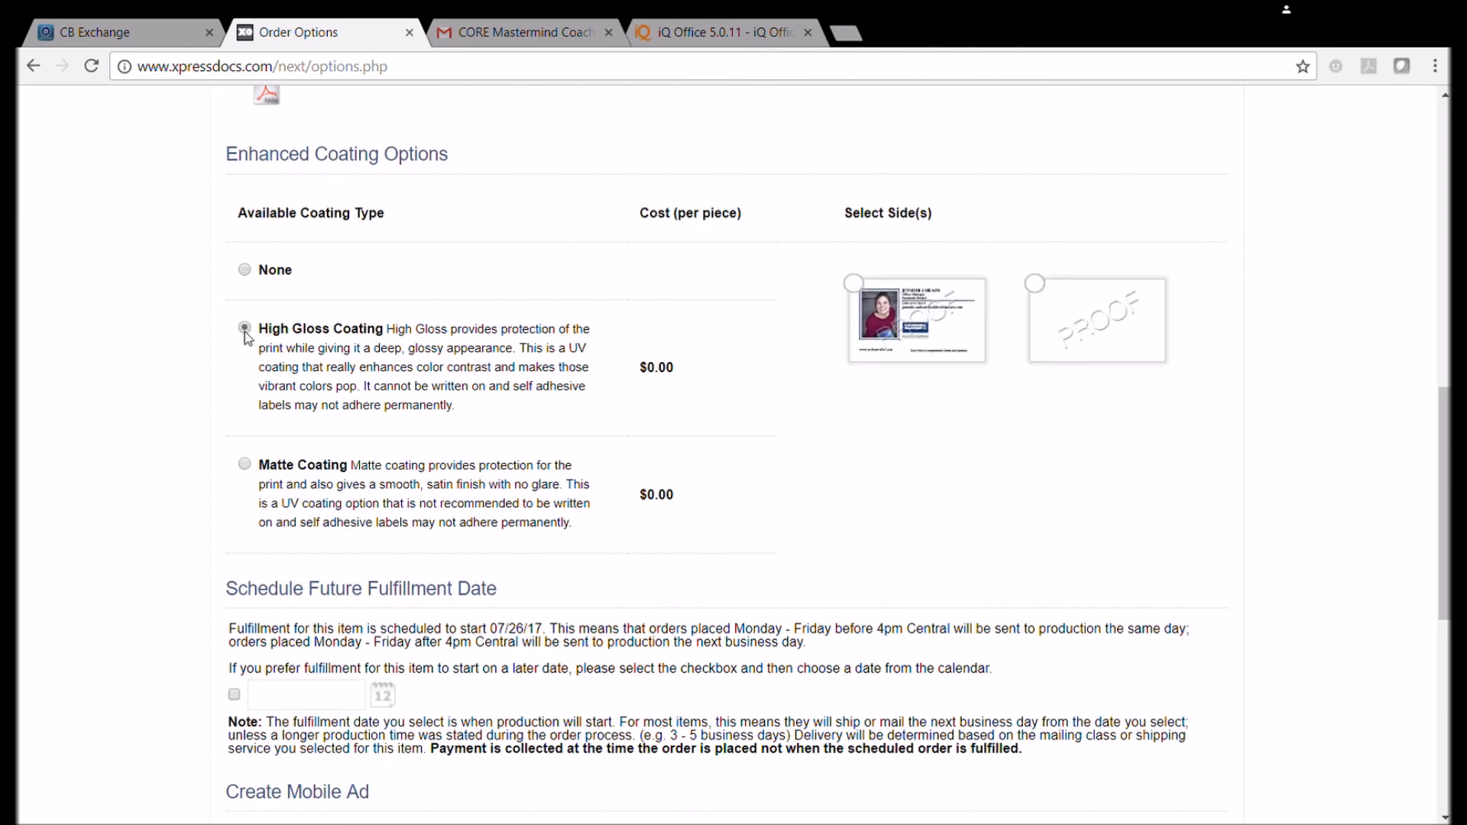
{"action": "left_click", "coordinate": [890, 292]}
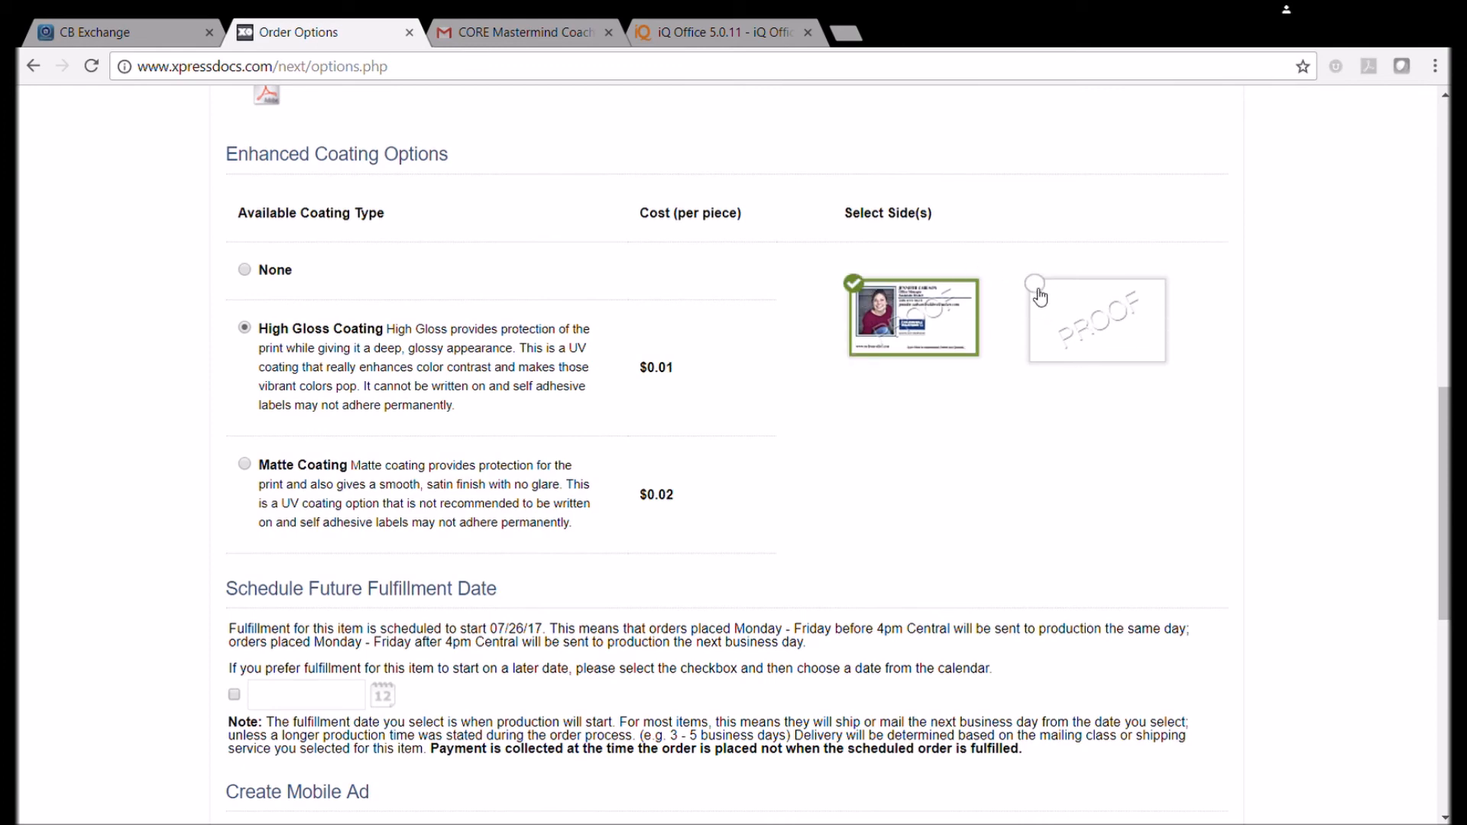
{"action": "left_click", "coordinate": [1034, 295]}
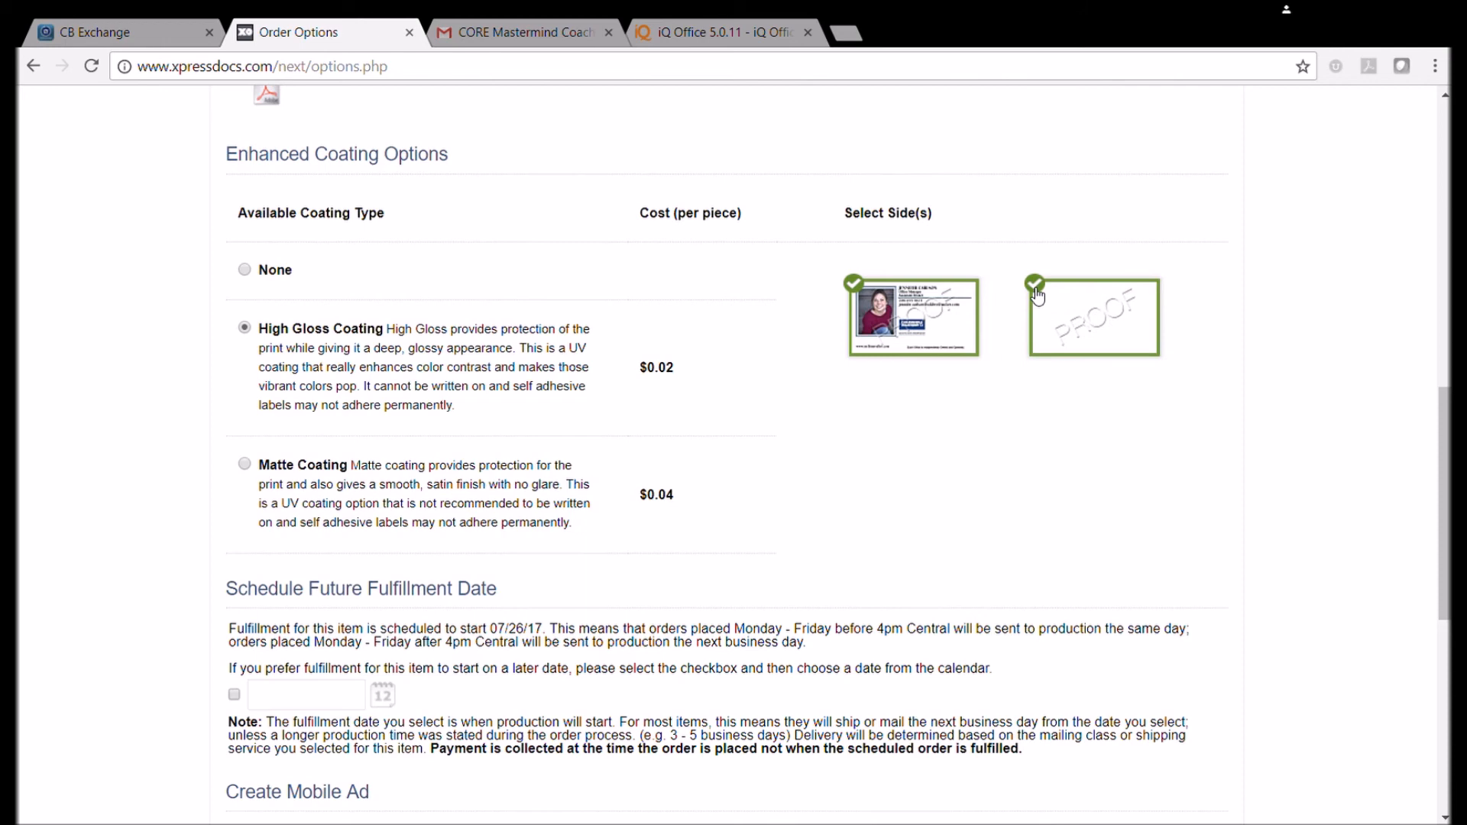
{"action": "scroll", "coordinate": [871, 434], "scroll_direction": "down", "scroll_amount": 5}
{"action": "scroll", "coordinate": [871, 433], "scroll_direction": "down", "scroll_amount": 3}
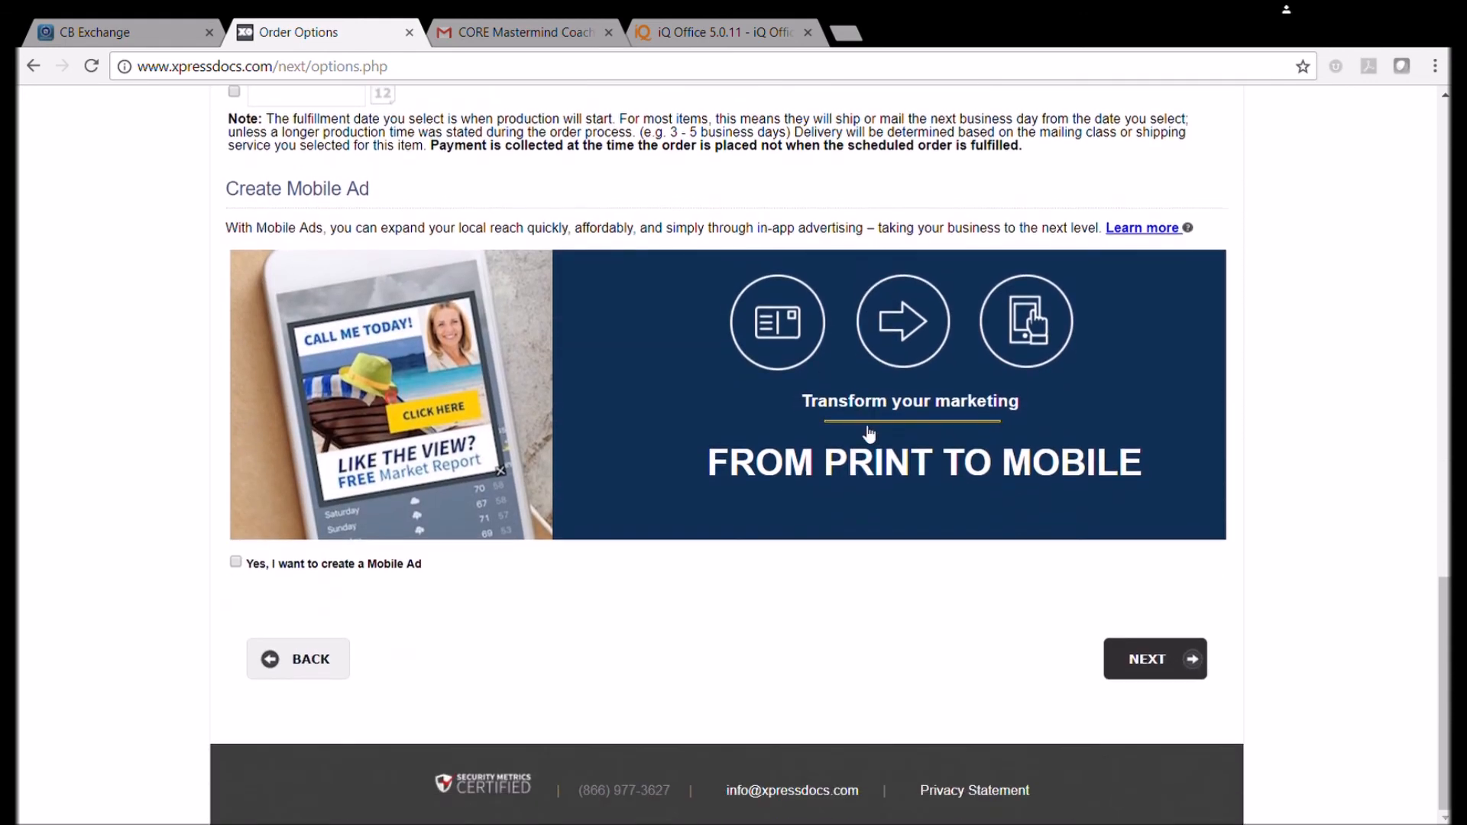
{"action": "left_click", "coordinate": [1158, 657]}
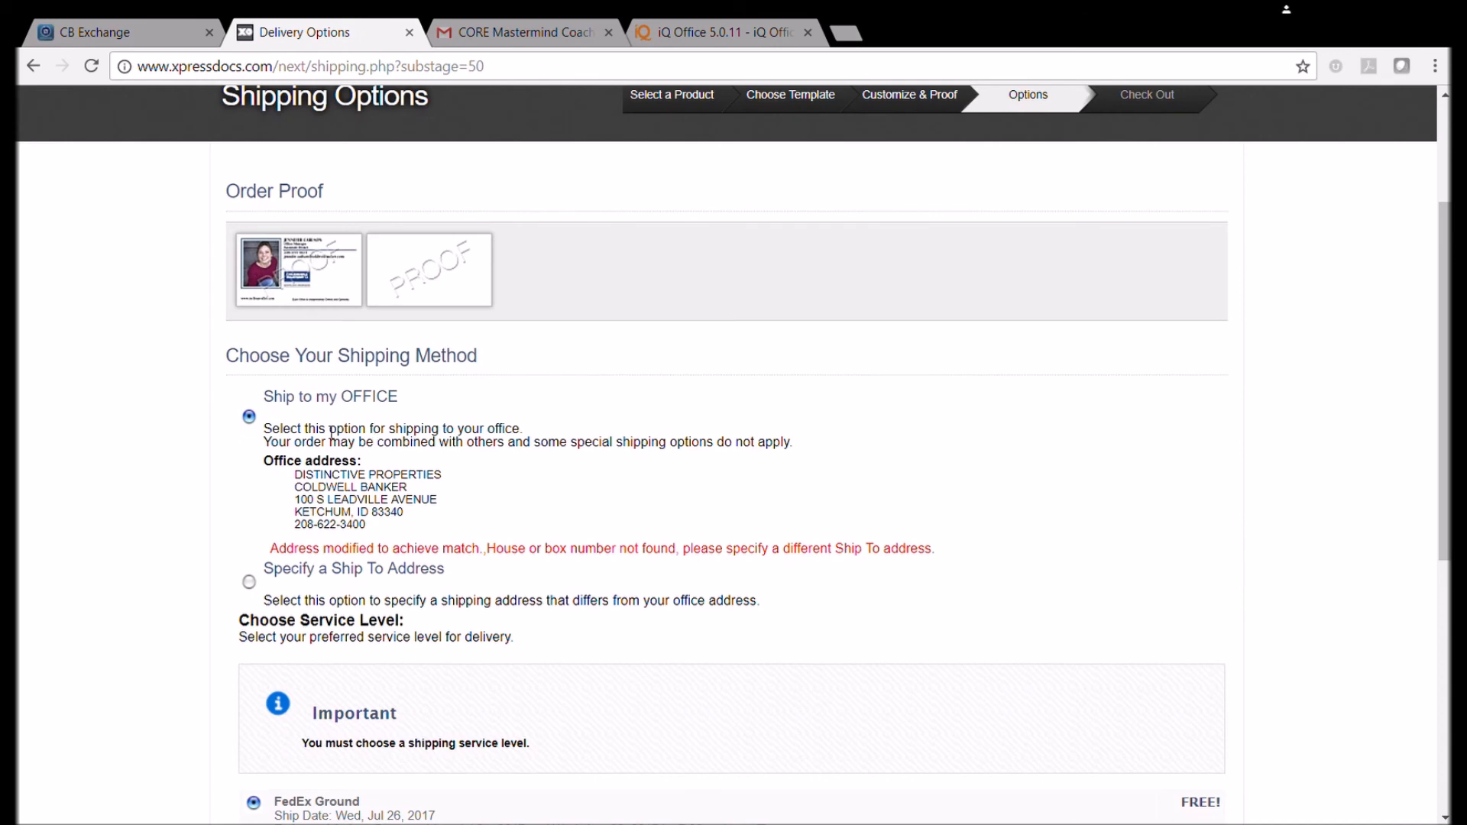
Keep Ship to my OFFICE with free FedEx Ground and continue to the order summary.
{"action": "scroll", "coordinate": [377, 471], "scroll_direction": "down", "scroll_amount": 5}
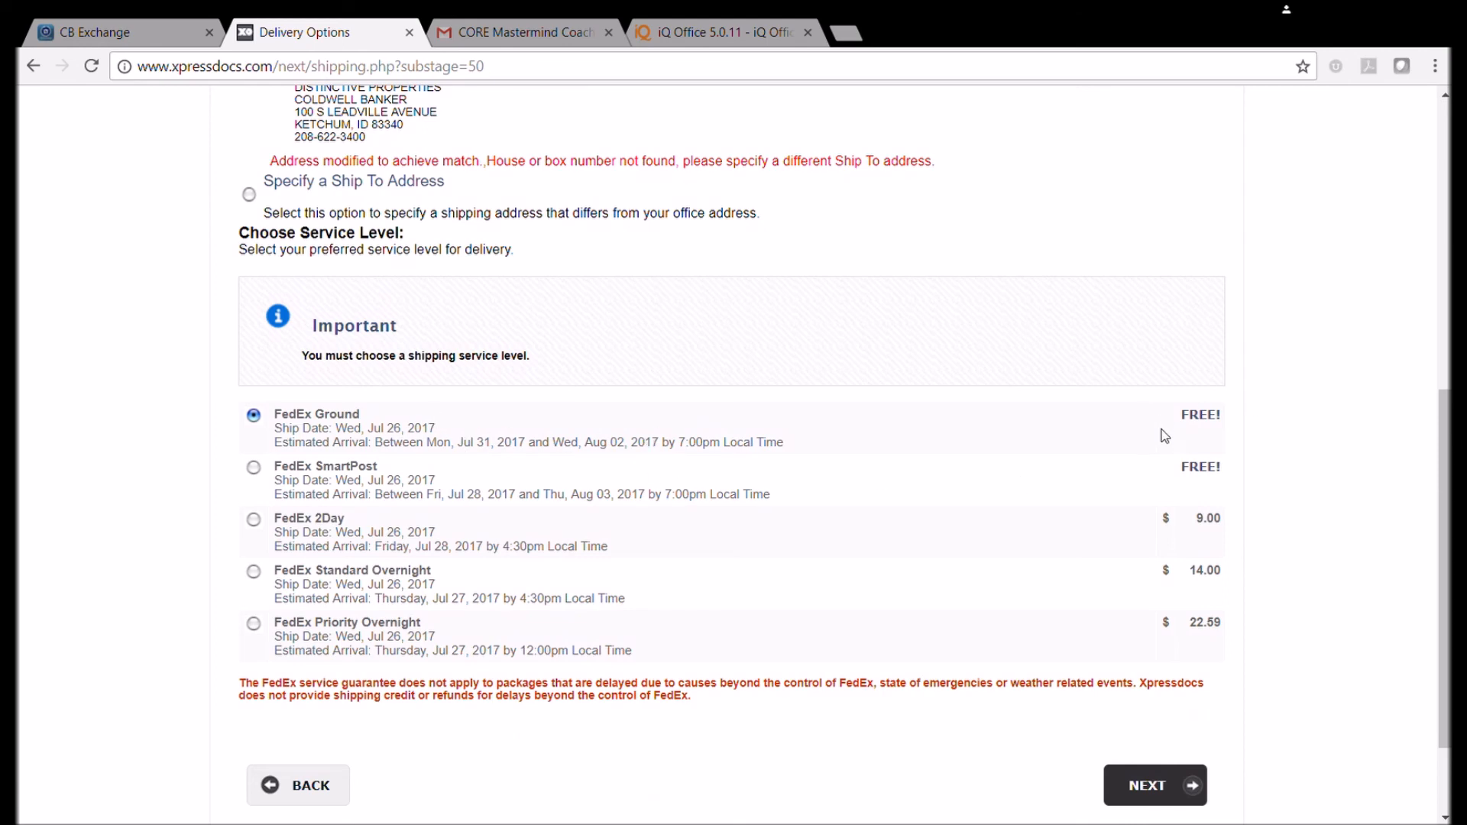
{"action": "scroll", "coordinate": [1164, 436], "scroll_direction": "down", "scroll_amount": 2}
{"action": "scroll", "coordinate": [1161, 573], "scroll_direction": "up", "scroll_amount": 1}
{"action": "scroll", "coordinate": [1138, 611], "scroll_direction": "down", "scroll_amount": 1}
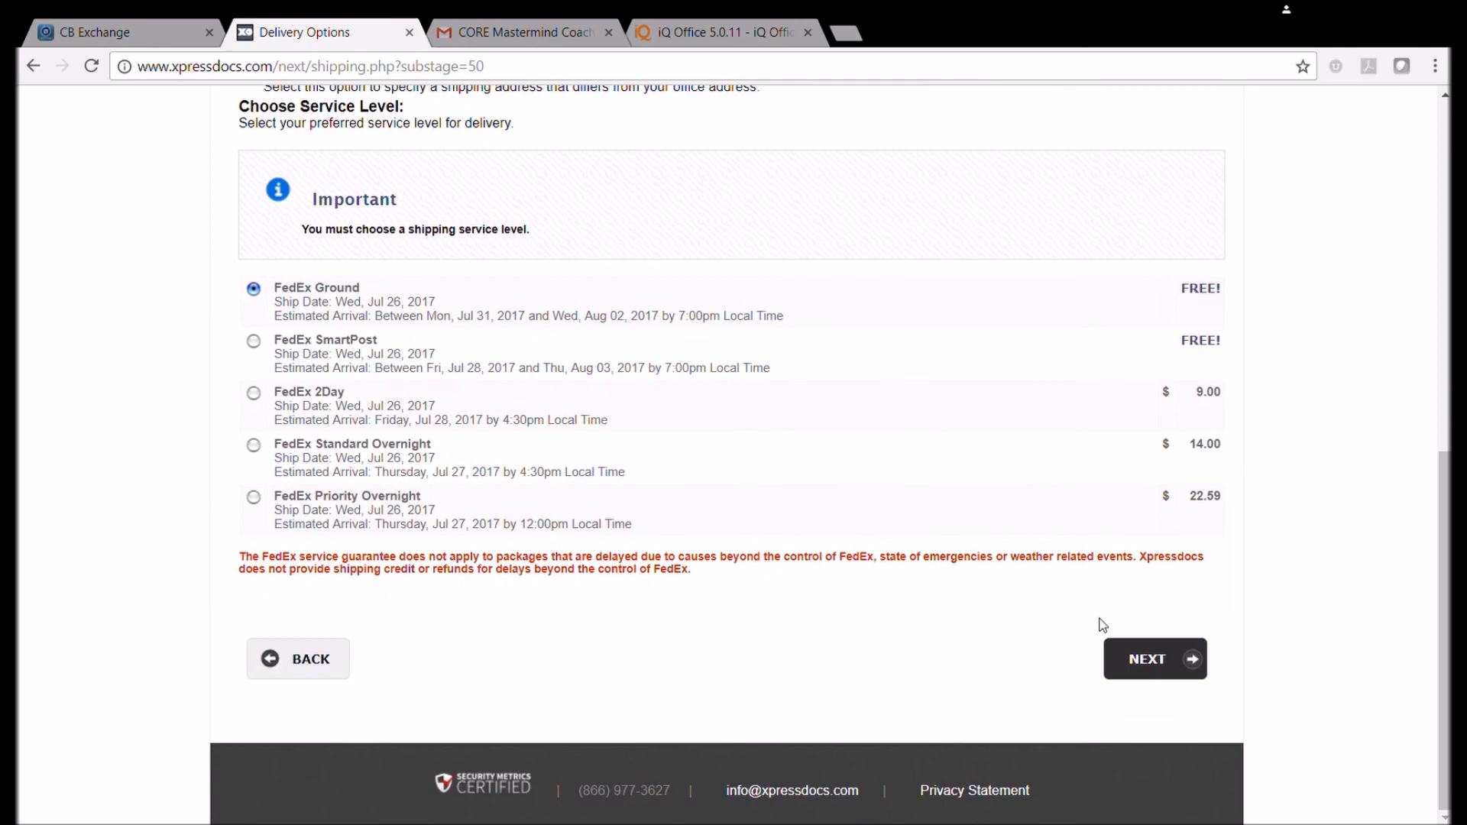
{"action": "left_click", "coordinate": [1155, 659]}
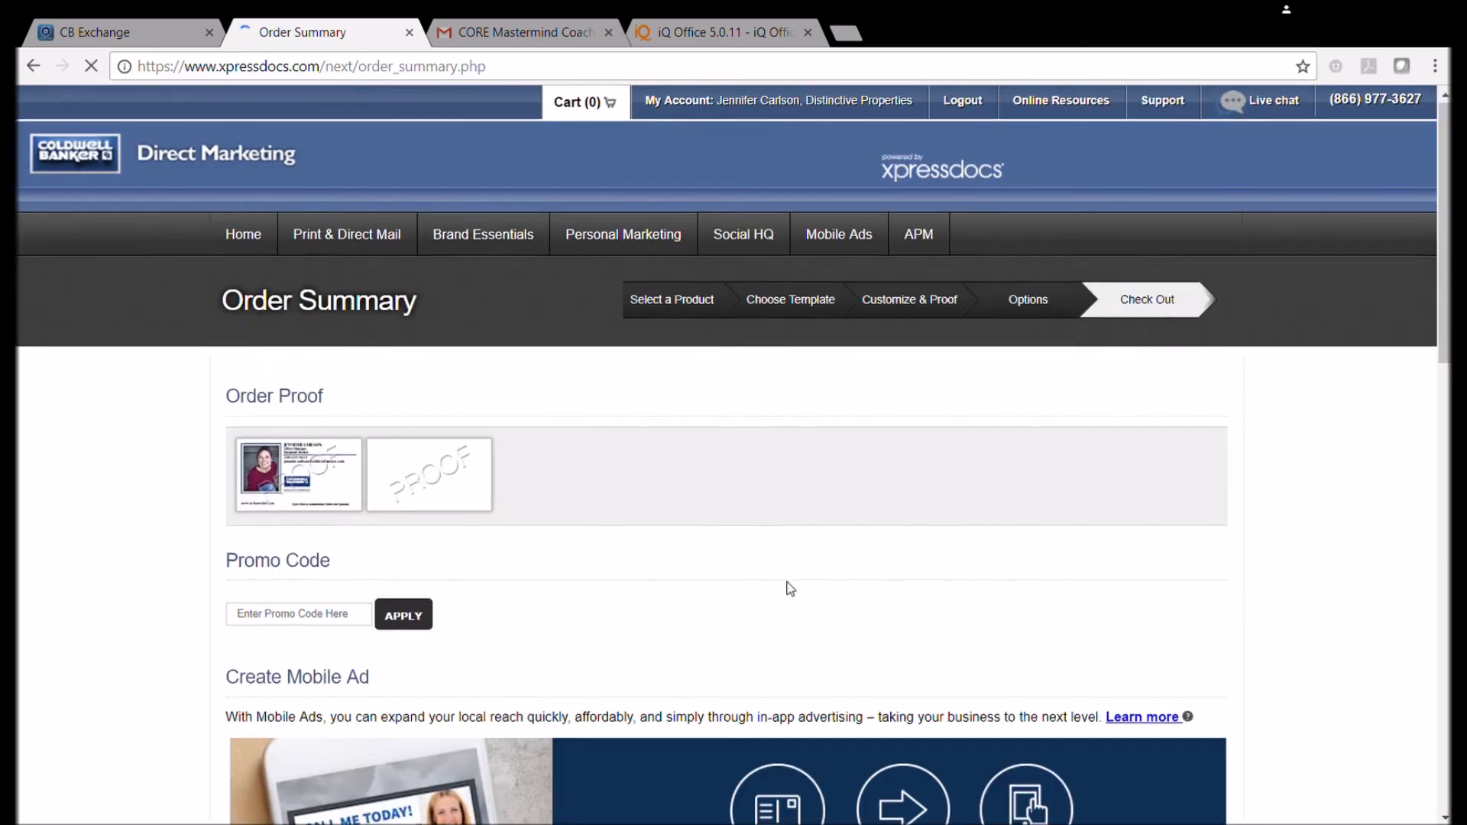
{"action": "scroll", "coordinate": [787, 590], "scroll_direction": "down", "scroll_amount": 10}
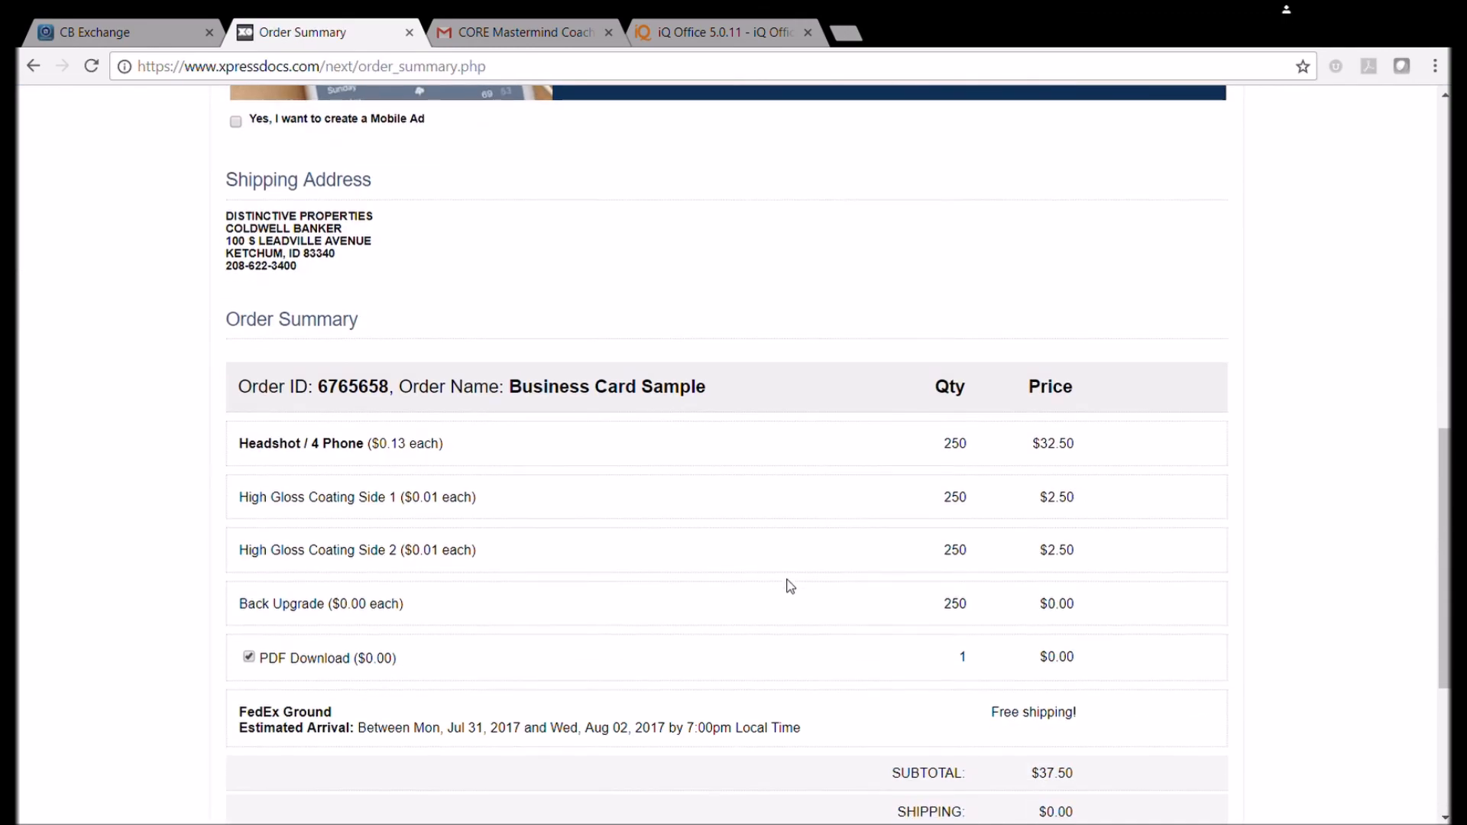
{"action": "scroll", "coordinate": [788, 593], "scroll_direction": "down", "scroll_amount": 5}
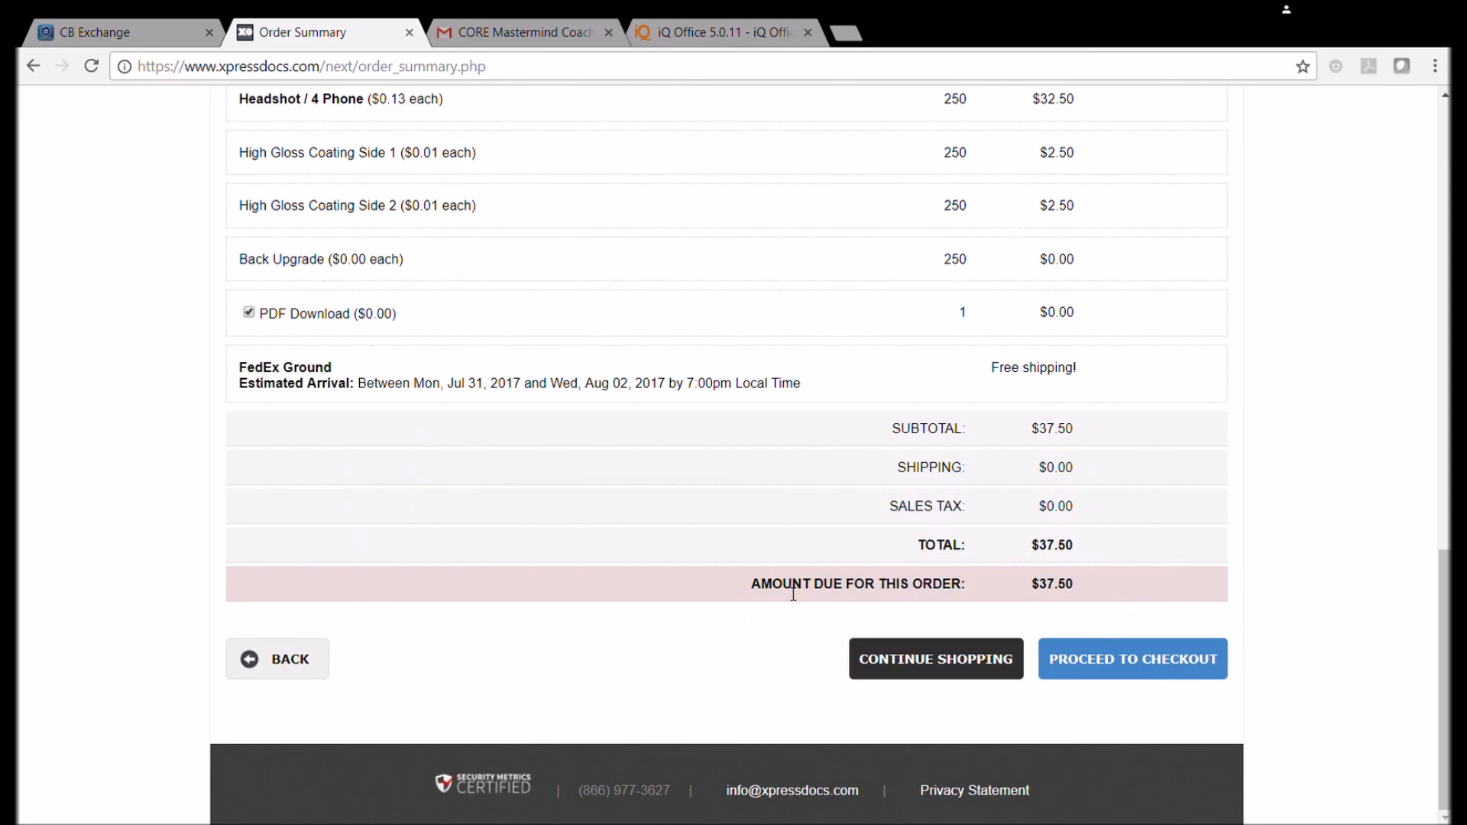
{"action": "scroll", "coordinate": [904, 360], "scroll_direction": "up", "scroll_amount": 3}
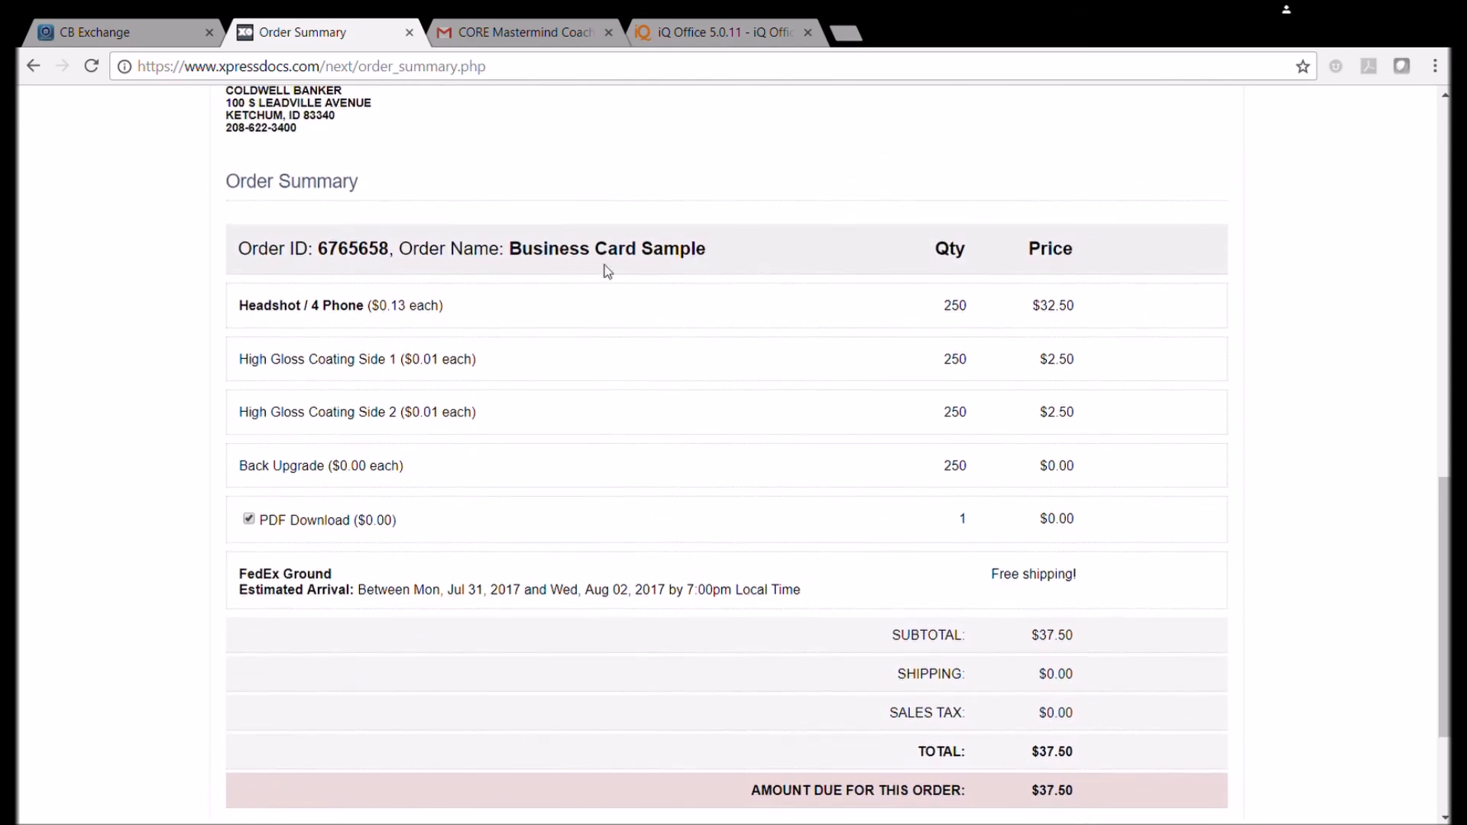
{"action": "scroll", "coordinate": [793, 516], "scroll_direction": "down", "scroll_amount": 3}
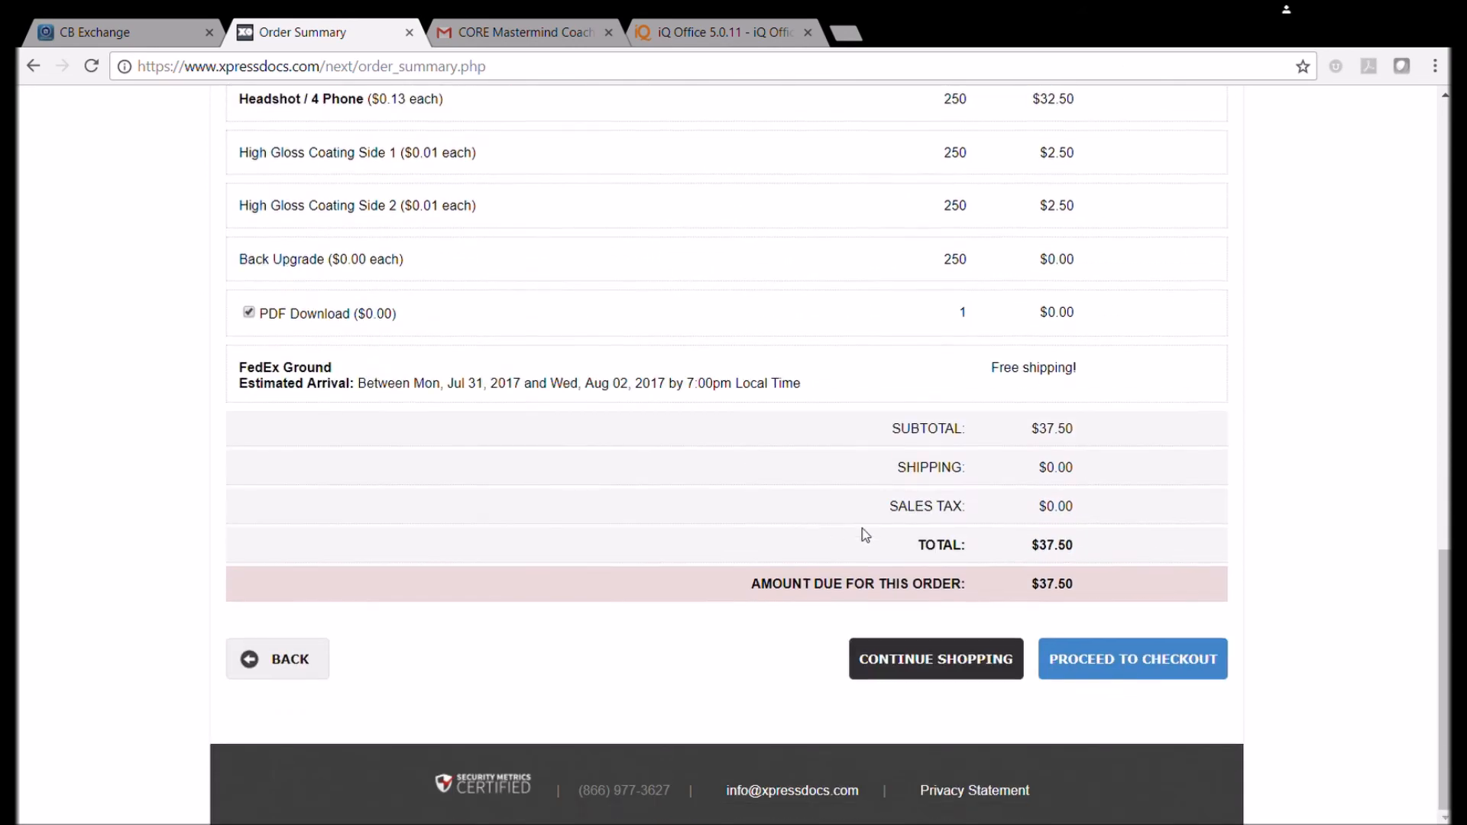
{"action": "scroll", "coordinate": [864, 531], "scroll_direction": "up", "scroll_amount": 3}
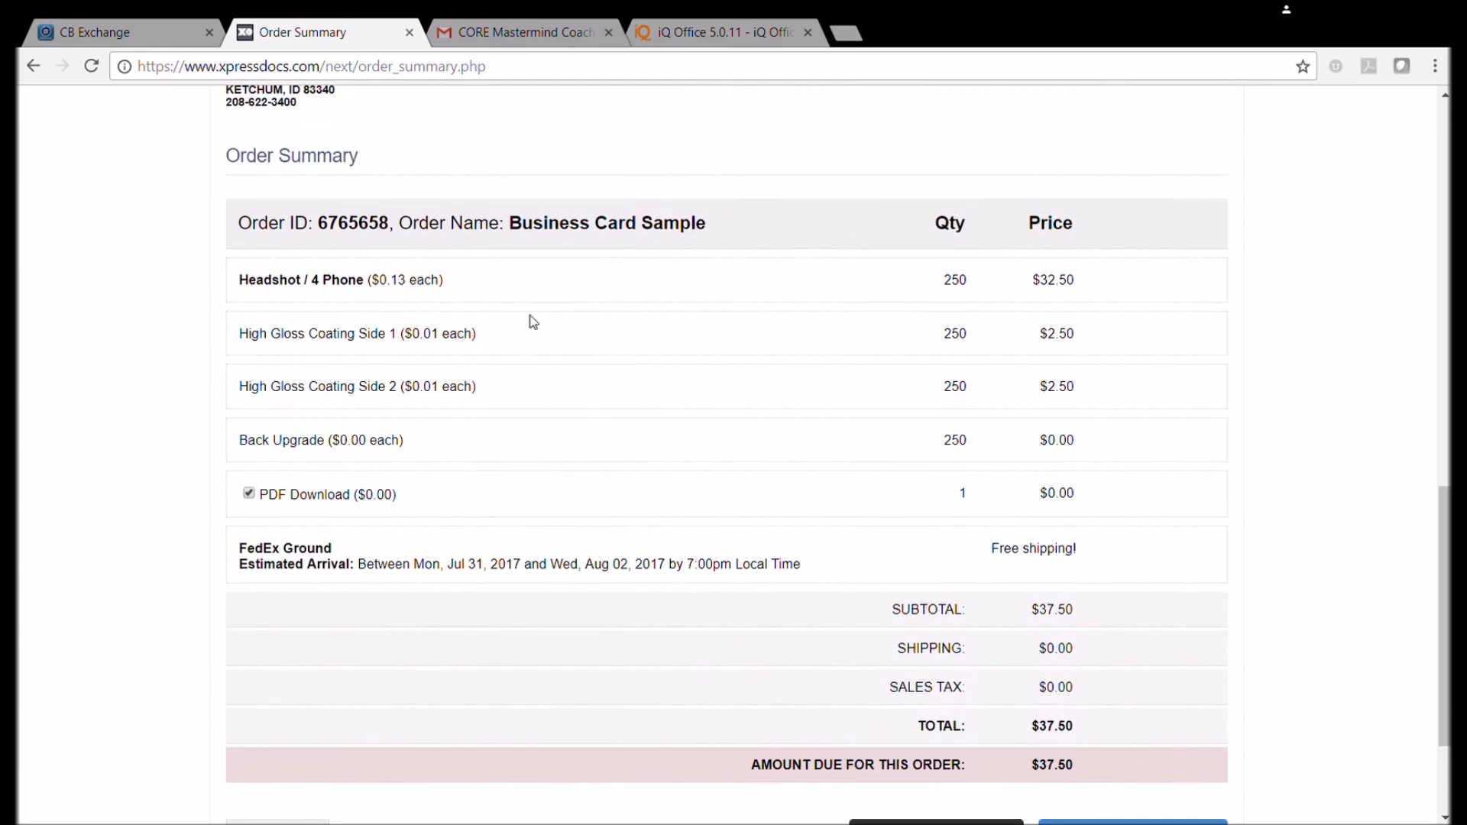
{"action": "scroll", "coordinate": [1152, 605], "scroll_direction": "up", "scroll_amount": 1}
{"action": "scroll", "coordinate": [1172, 632], "scroll_direction": "down", "scroll_amount": 3}
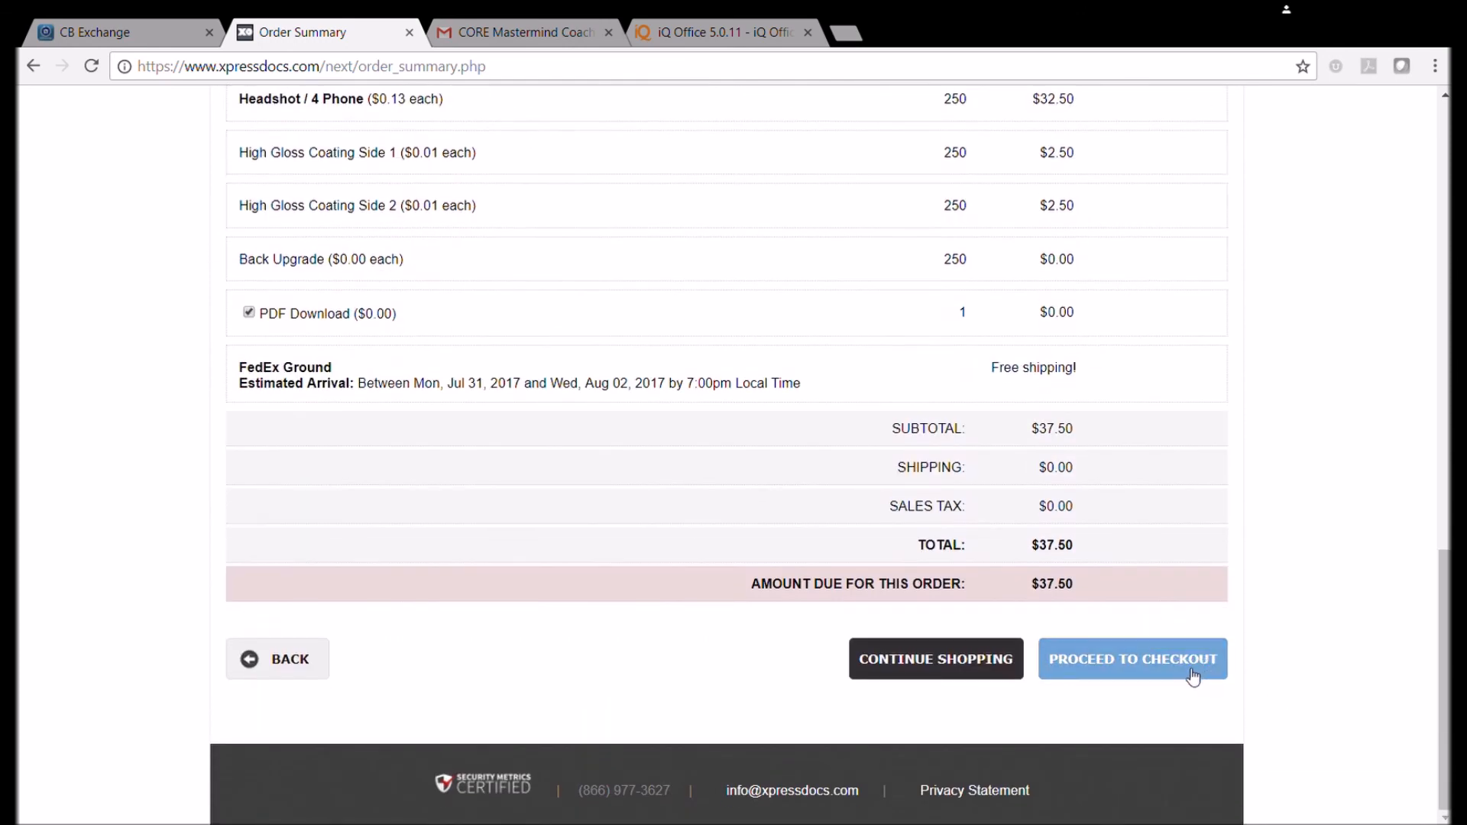